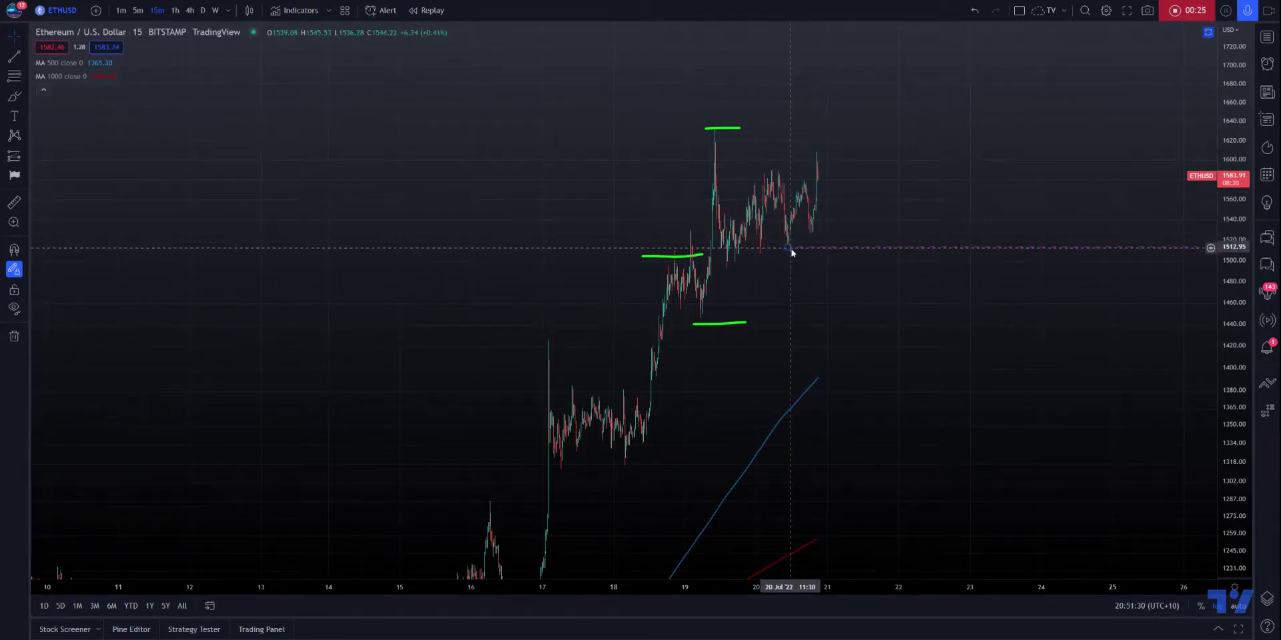
# Step: Place a horizontal ray at the 20 July low at 1514.00 and switch the chart to the 5-minute interval
pyautogui.click(791, 252)
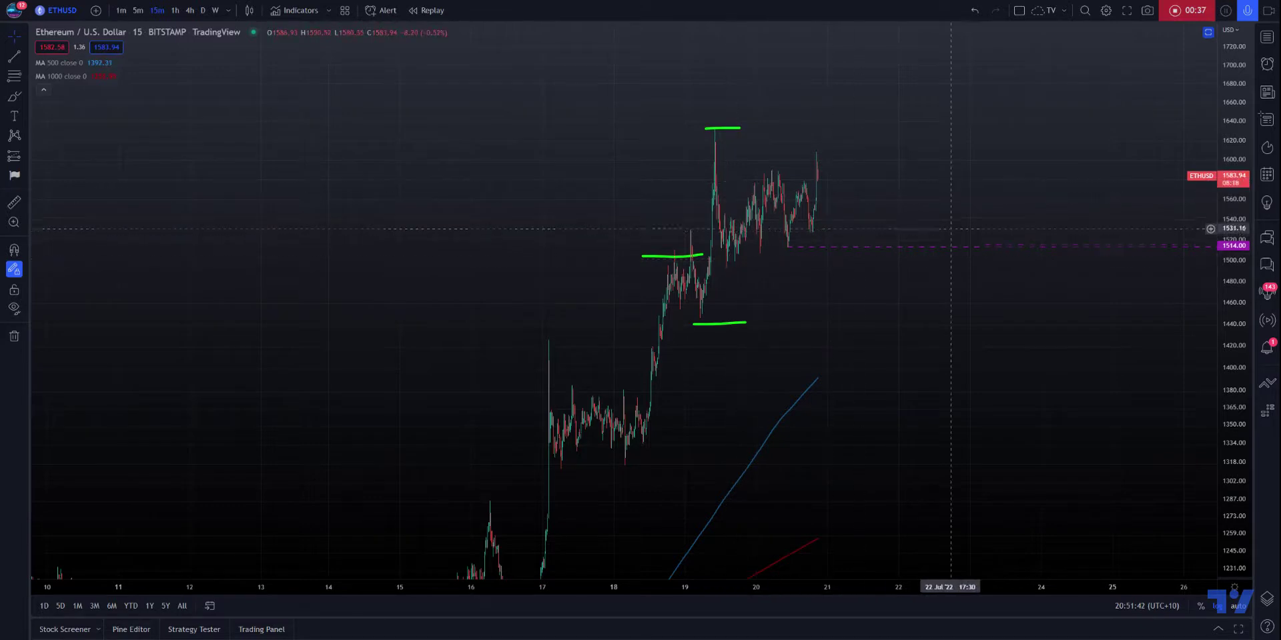
pyautogui.click(138, 11)
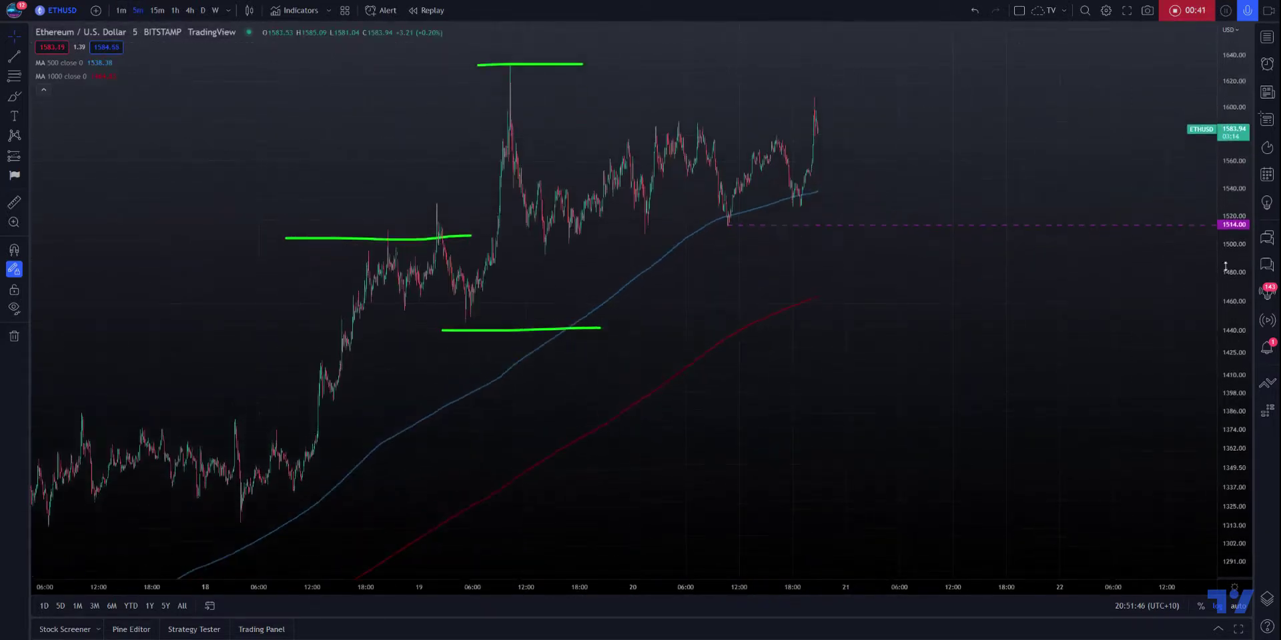
pyautogui.hscroll(-5, 951, 281)
pyautogui.scroll(5, 495, 520)
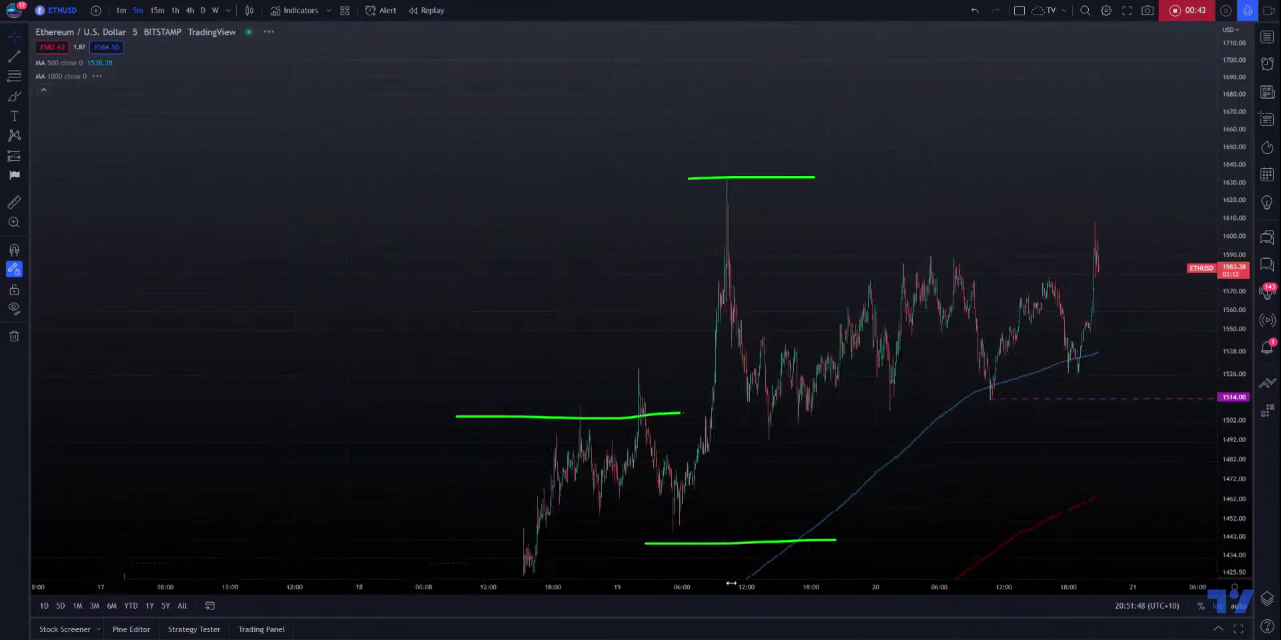
pyautogui.hscroll(-5, 909, 494)
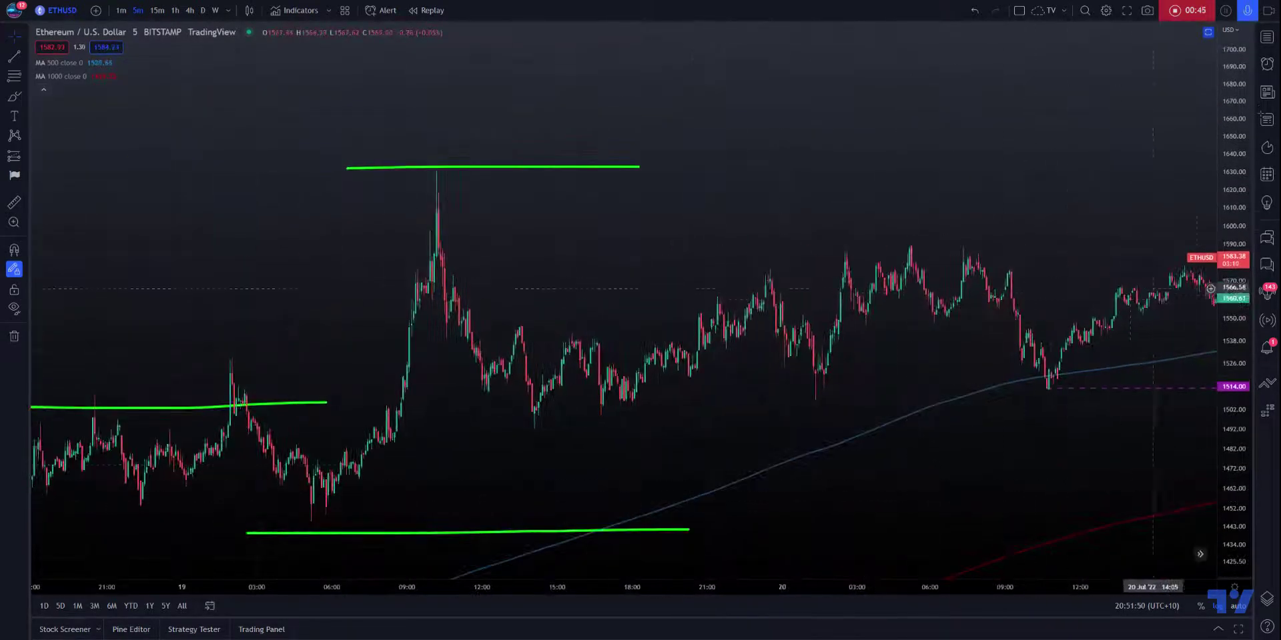
pyautogui.moveTo(575, 289); pyautogui.dragTo(503, 260)
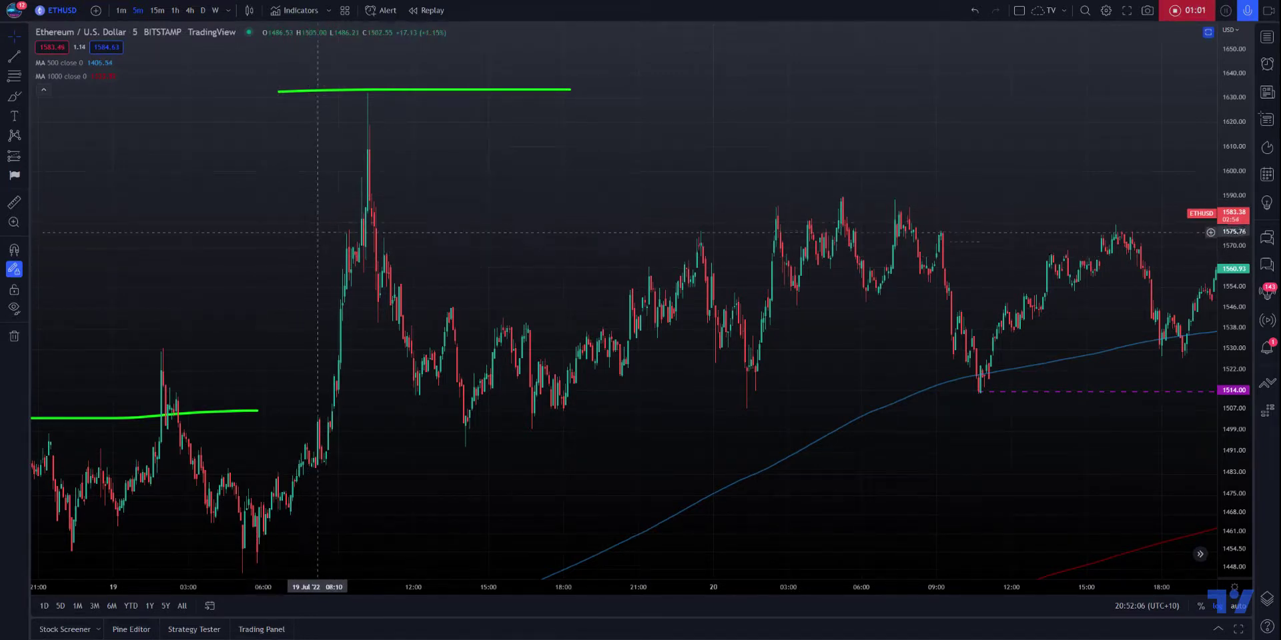
# Step: Brush a single green stroke along the decline from the 19 July peak to the following low, and delete it
pyautogui.click(14, 97)
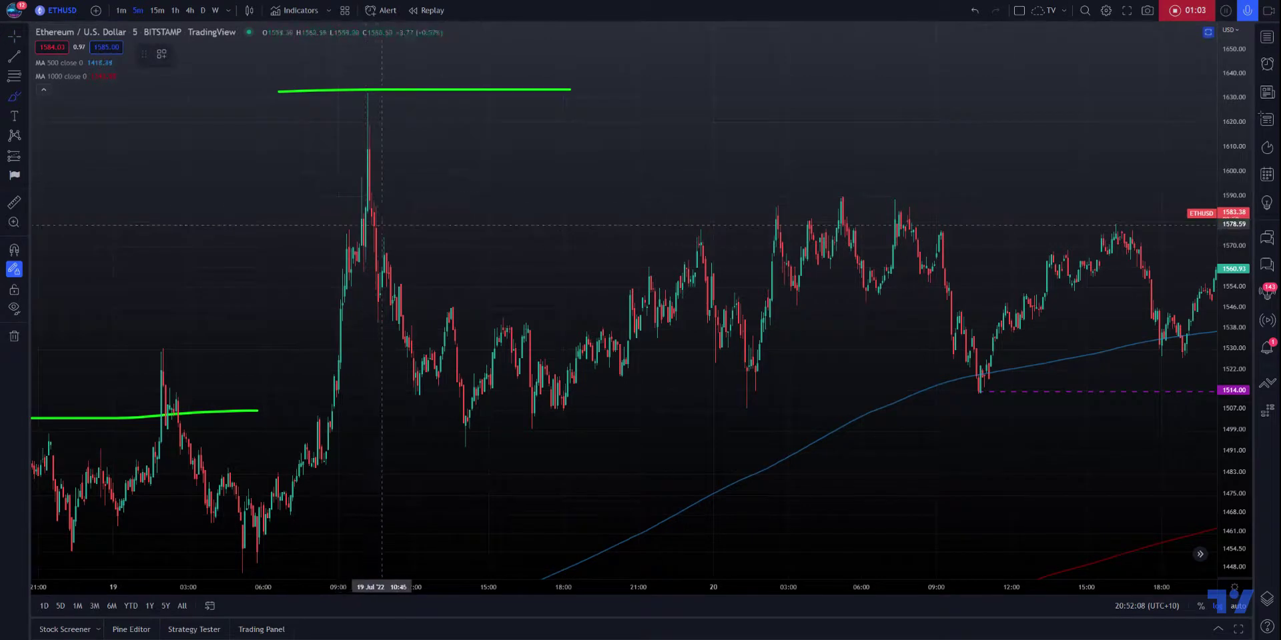
pyautogui.moveTo(368, 118); pyautogui.dragTo(463, 462)
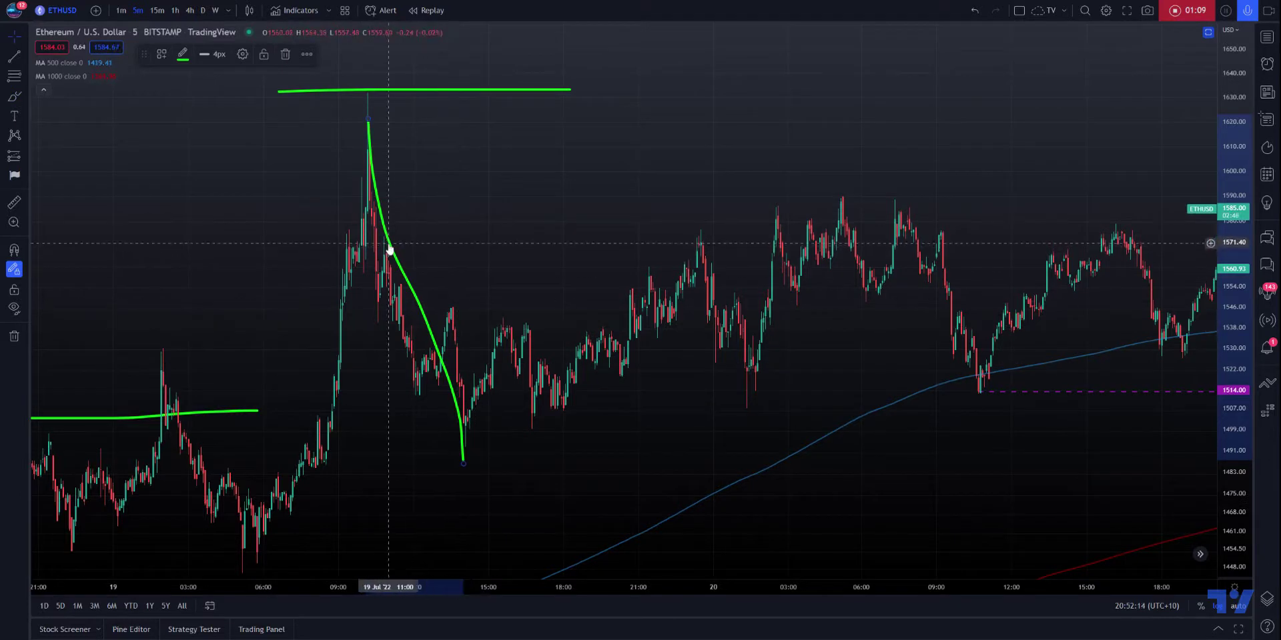
pyautogui.press('Delete')
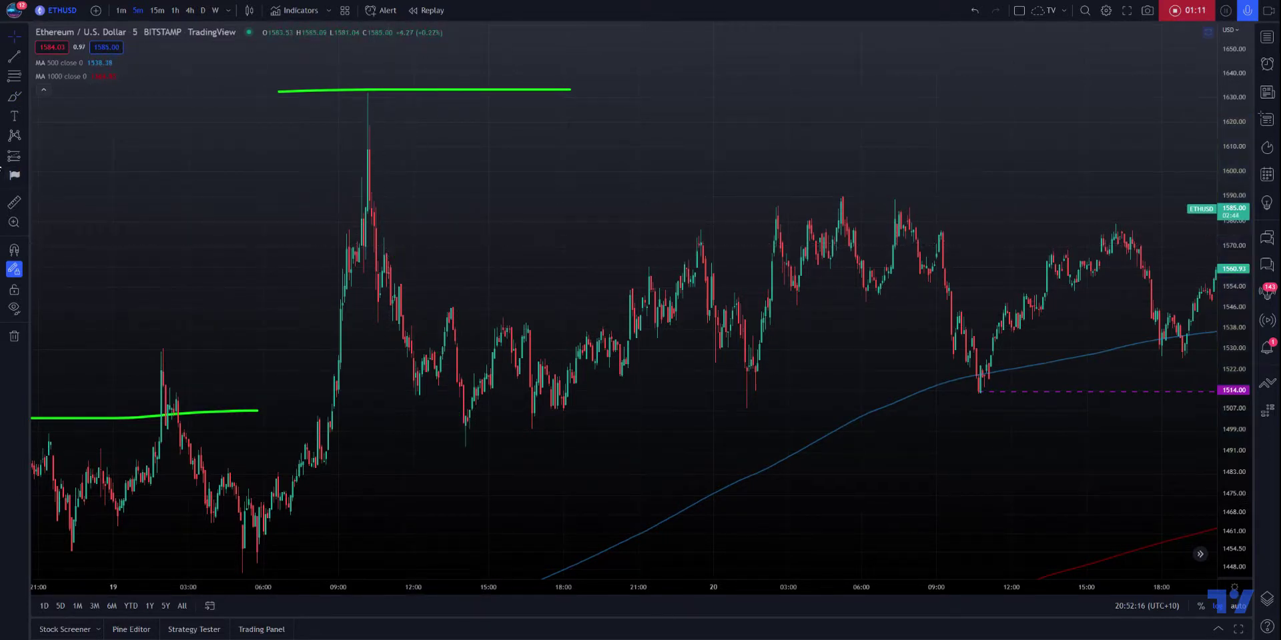
# Step: Brush separate strokes over the individual legs of the 19 July decline, and undo the most recent strokes
pyautogui.click(17, 94)
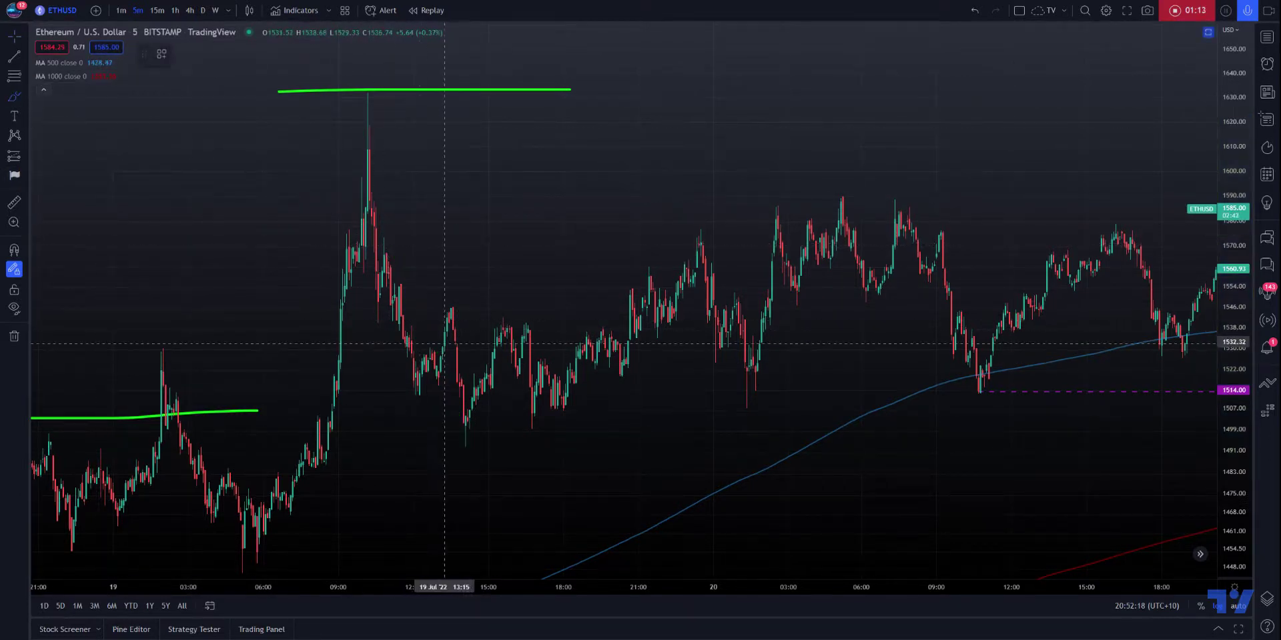
pyautogui.moveTo(450, 311); pyautogui.dragTo(463, 440)
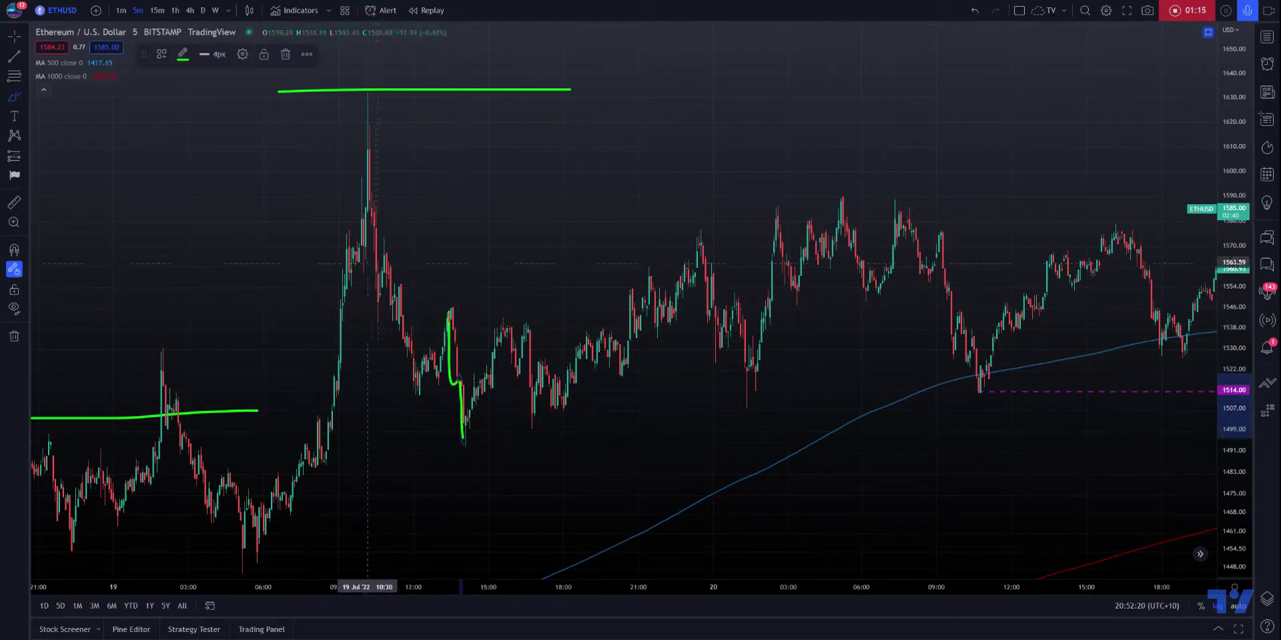
pyautogui.moveTo(375, 214)
pyautogui.mouseDown()
pyautogui.moveTo(379, 319)
pyautogui.moveTo(426, 414)
pyautogui.mouseUp()
pyautogui.moveTo(372, 137); pyautogui.dragTo(373, 302)
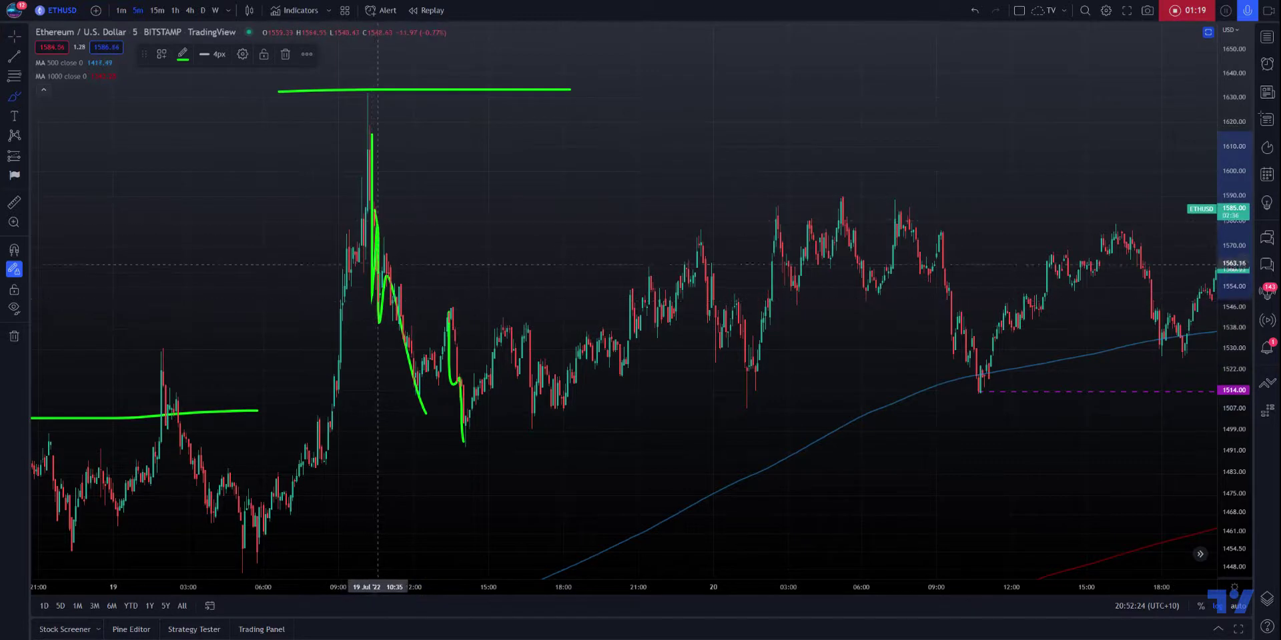
pyautogui.click(970, 15)
pyautogui.click(972, 15)
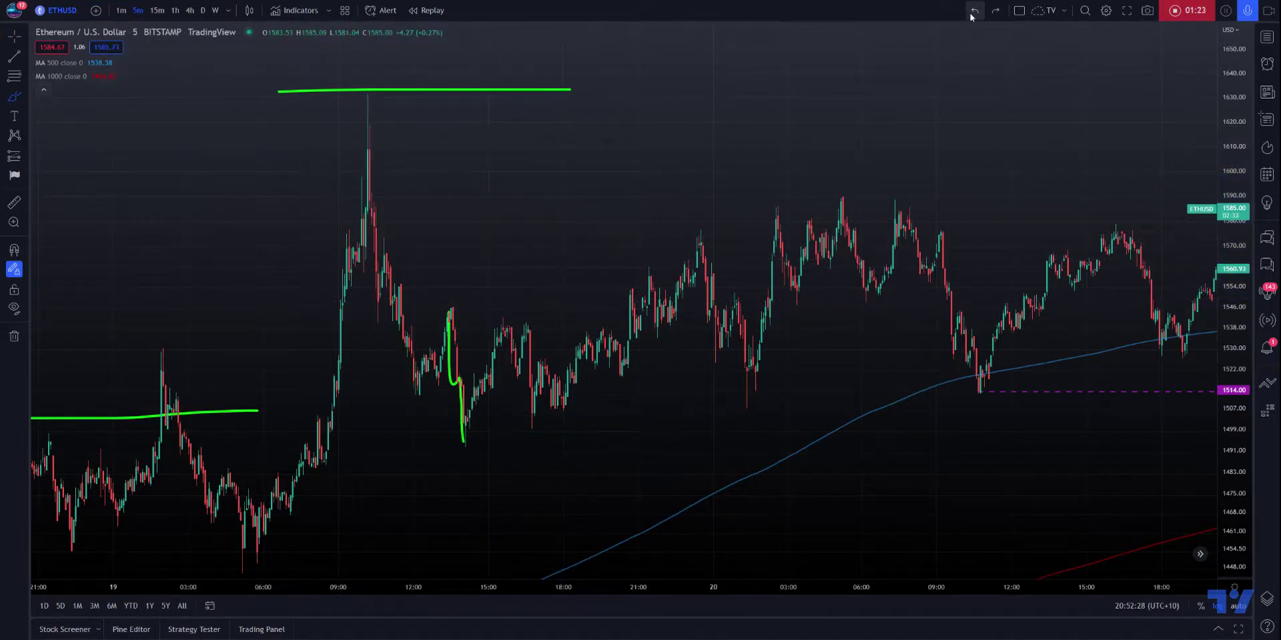
pyautogui.click(971, 15)
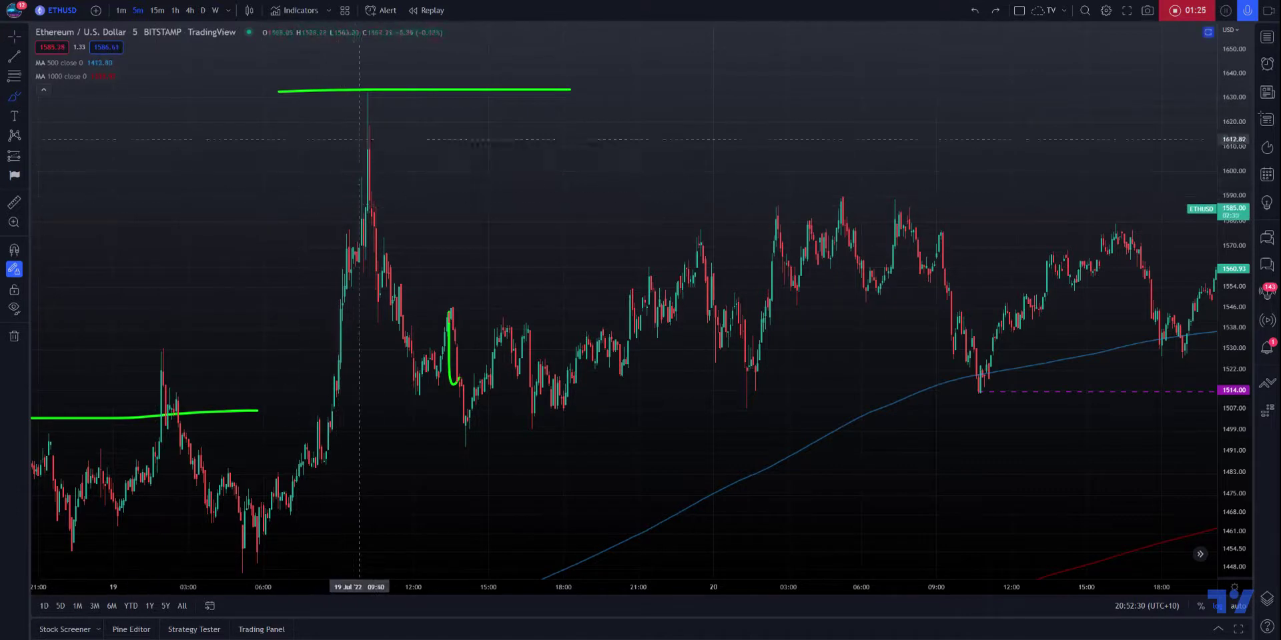
# Step: Trace the zigzag drop from the 19 July peak with the brush, and delete it together with the leftover stroke
pyautogui.moveTo(369, 123)
pyautogui.mouseDown()
pyautogui.moveTo(371, 315)
pyautogui.moveTo(383, 265)
pyautogui.moveTo(397, 350)
pyautogui.moveTo(407, 343)
pyautogui.moveTo(426, 387)
pyautogui.moveTo(447, 308)
pyautogui.mouseUp()
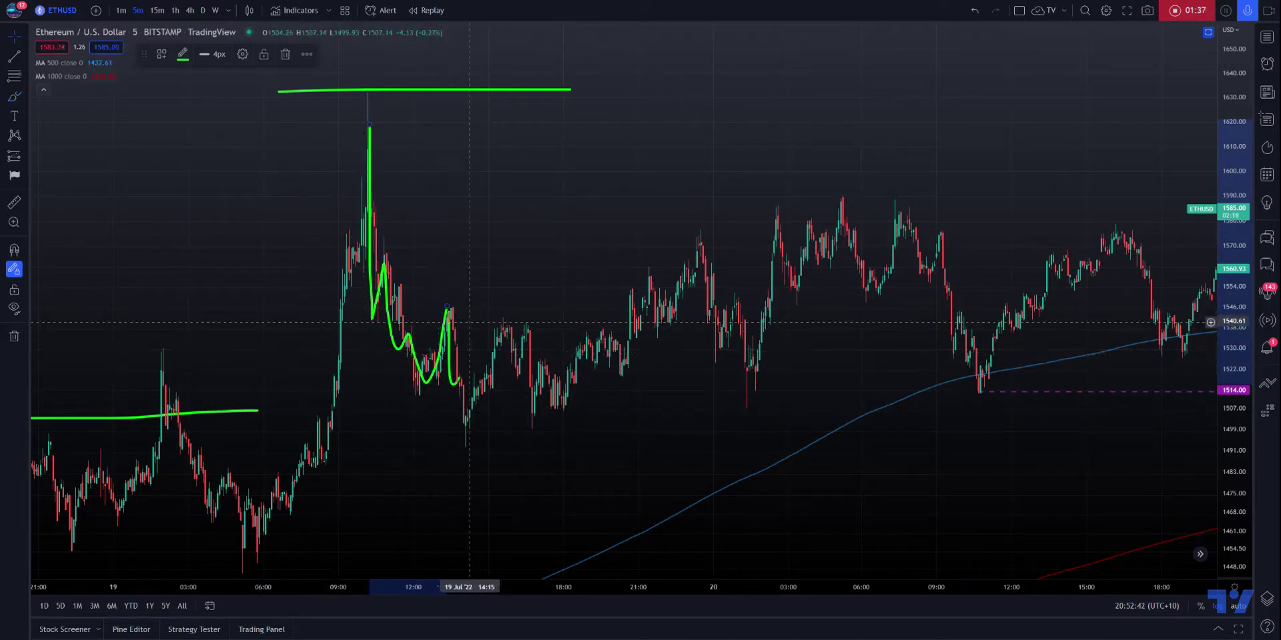
pyautogui.press('Delete')
pyautogui.click(451, 333)
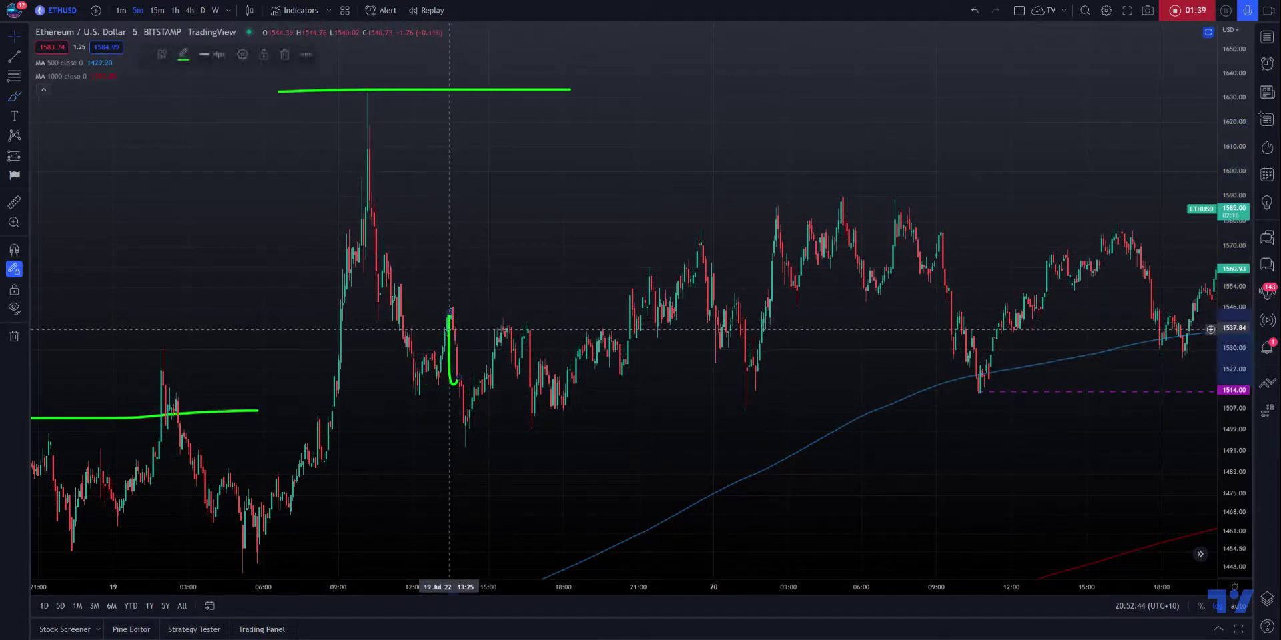
pyautogui.press('Delete')
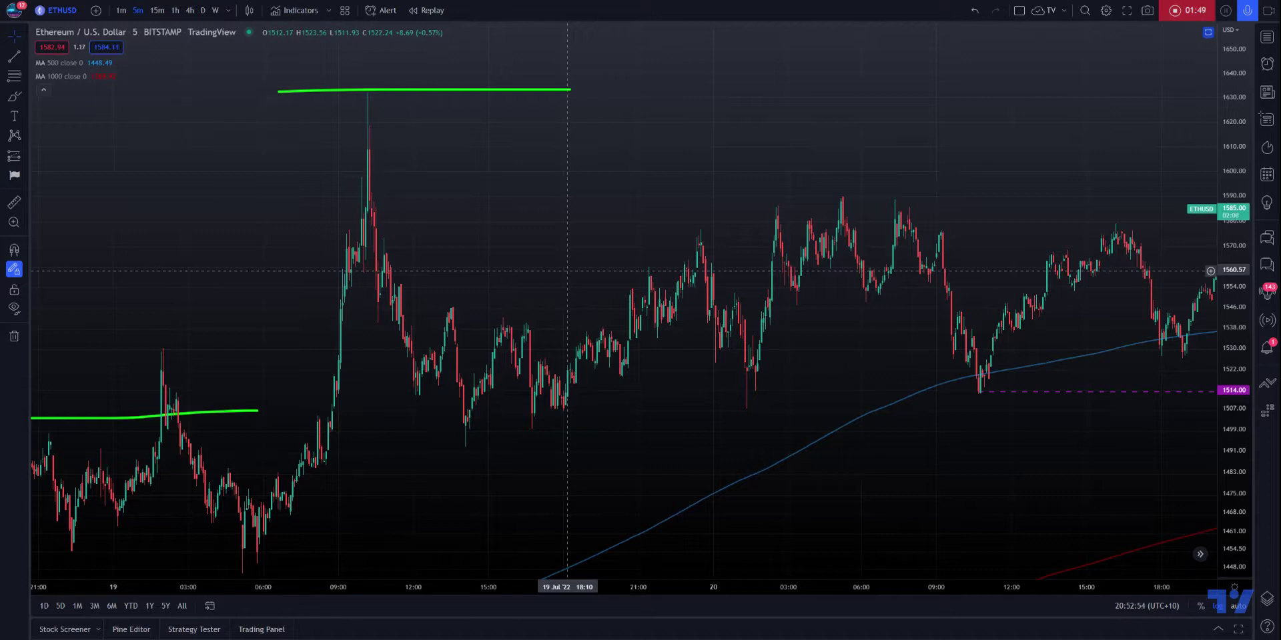
# Step: Add a text label "A" below the 19 July 14:00 low, with green text and a green border
pyautogui.moveTo(521, 270); pyautogui.dragTo(302, 265)
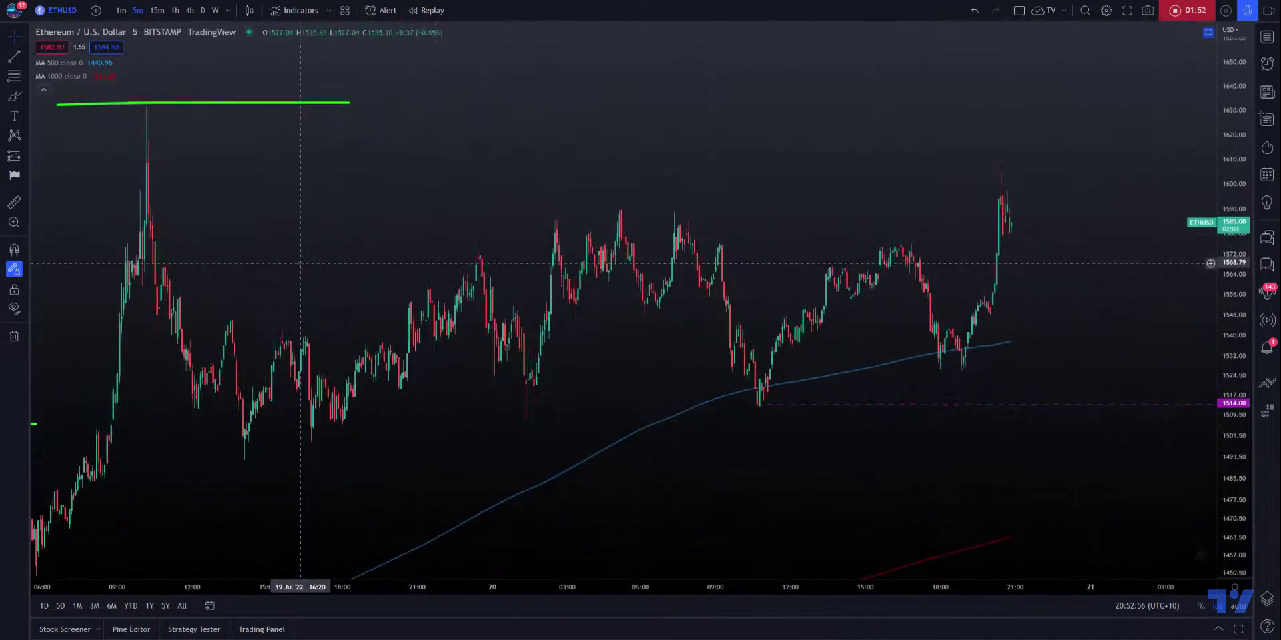
pyautogui.click(15, 117)
pyautogui.click(243, 465)
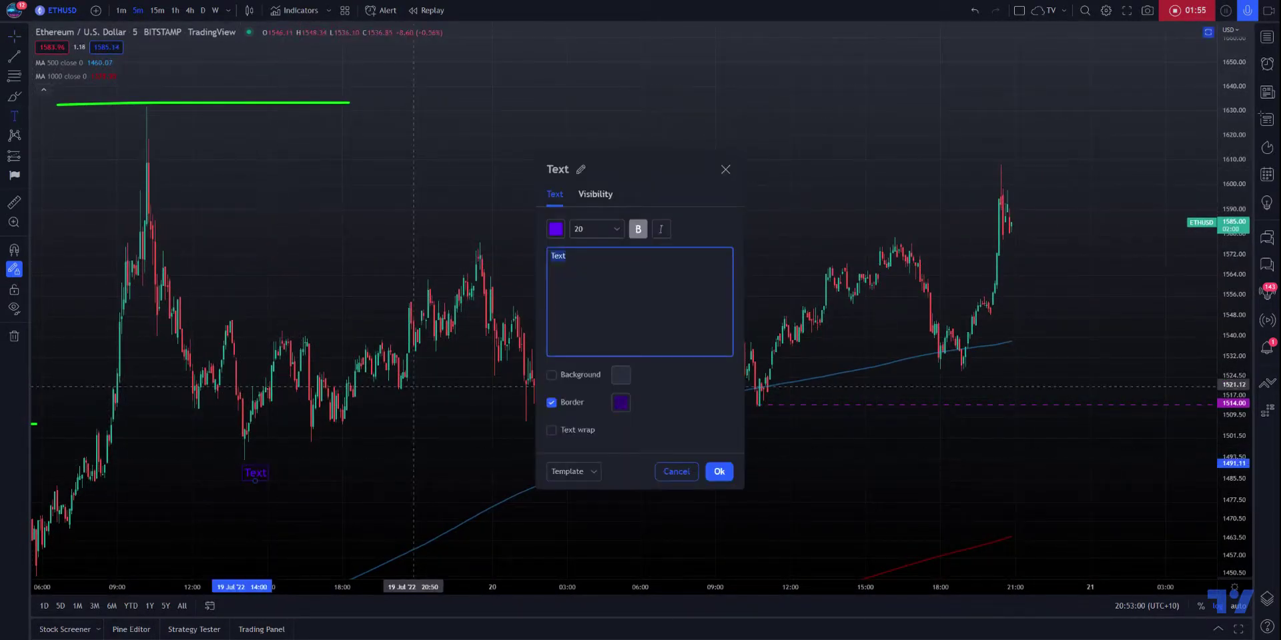
pyautogui.write('A')
pyautogui.click(556, 230)
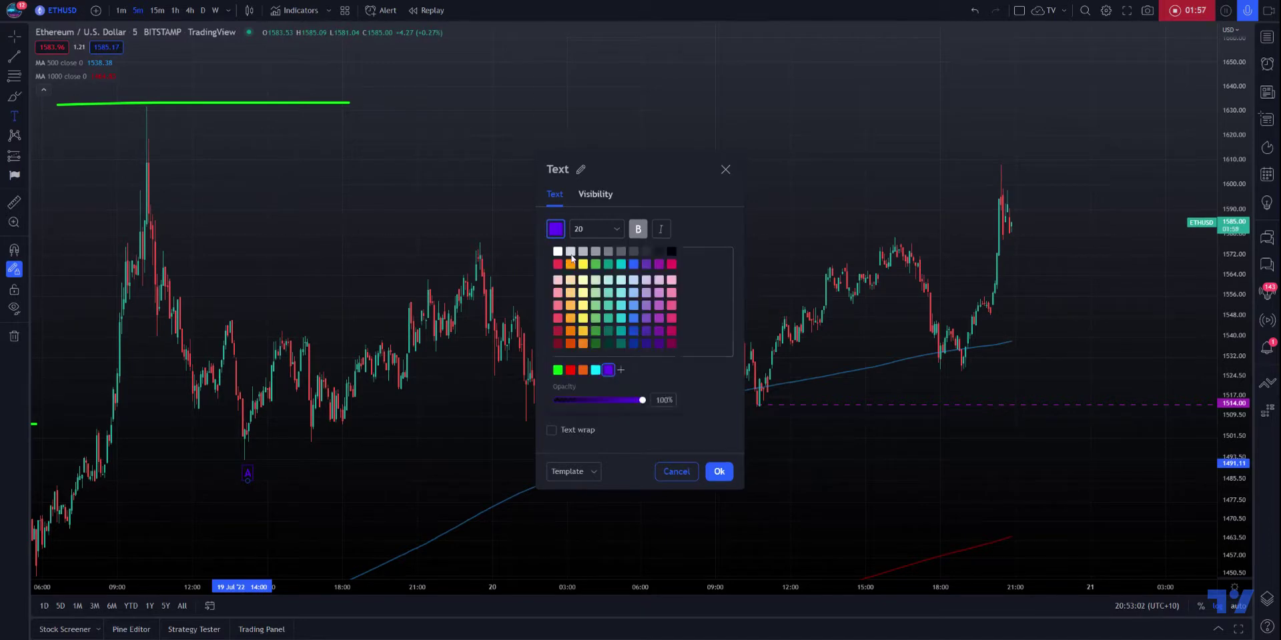
pyautogui.click(558, 371)
pyautogui.click(714, 406)
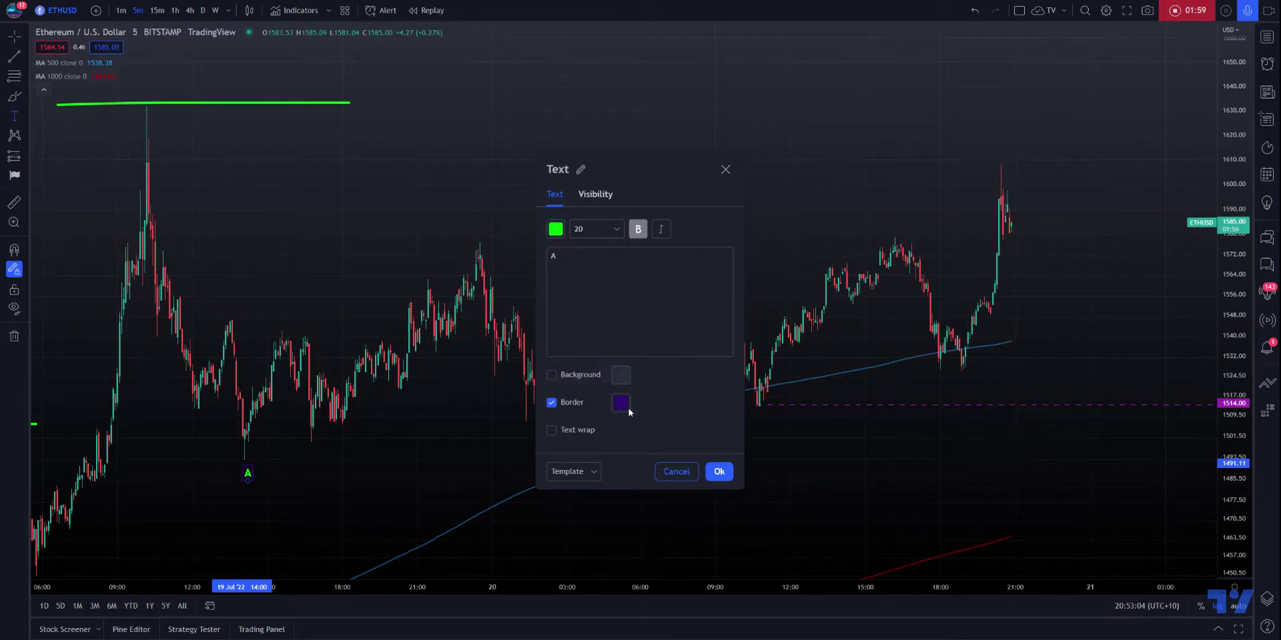
pyautogui.click(620, 403)
pyautogui.click(623, 545)
pyautogui.click(733, 439)
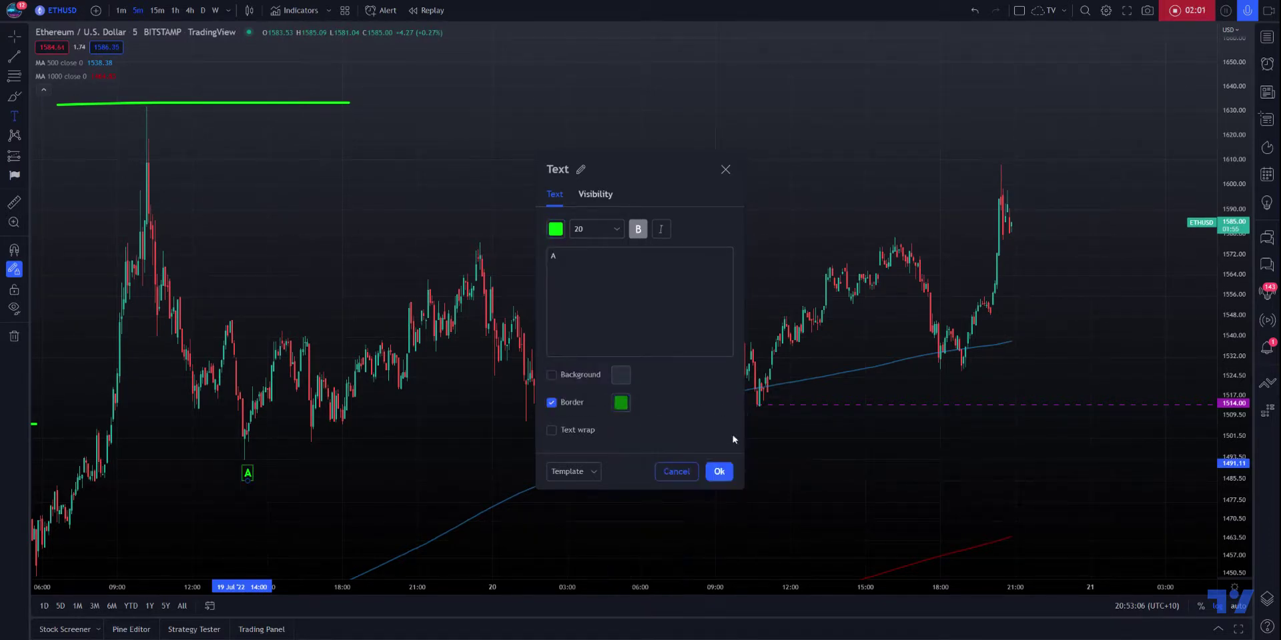
pyautogui.click(718, 472)
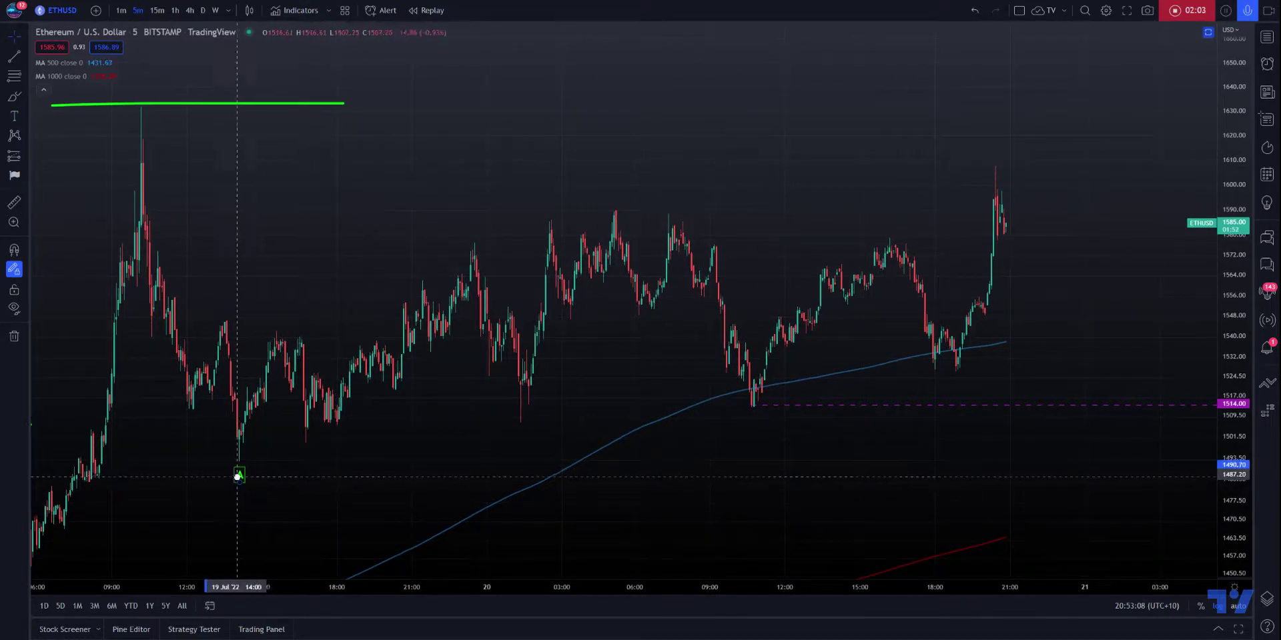
# Step: Add a text label "B" above the 20 July 05:05 high, with orange text and an orange border
pyautogui.click(14, 116)
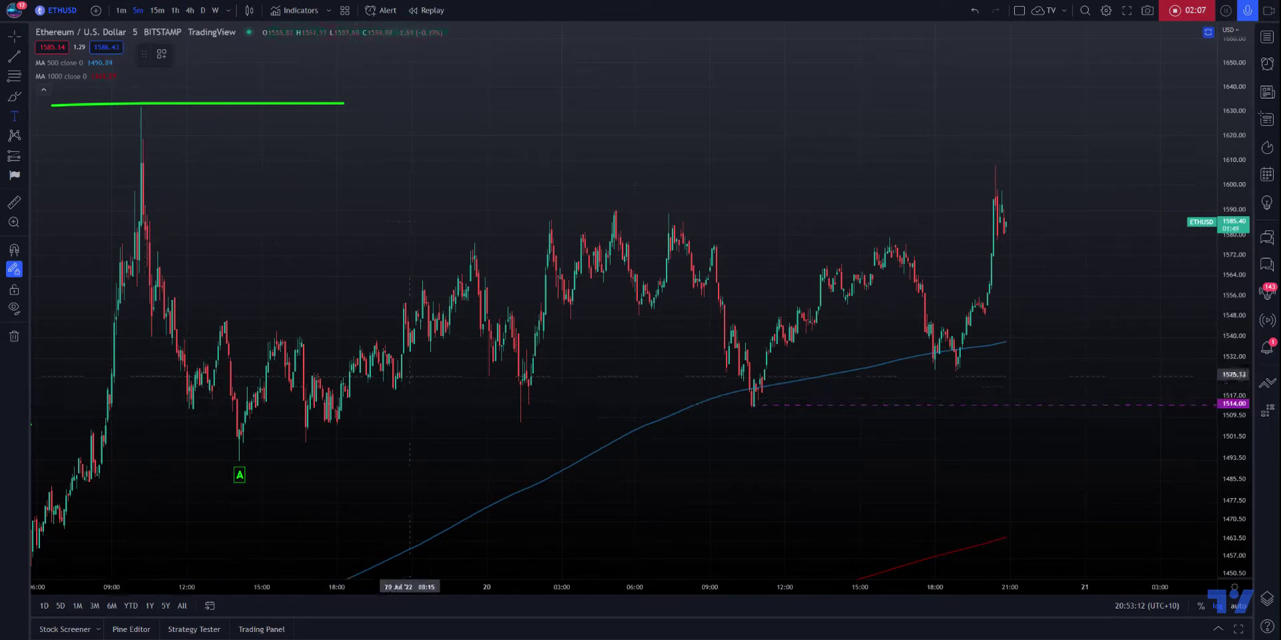
pyautogui.click(611, 187)
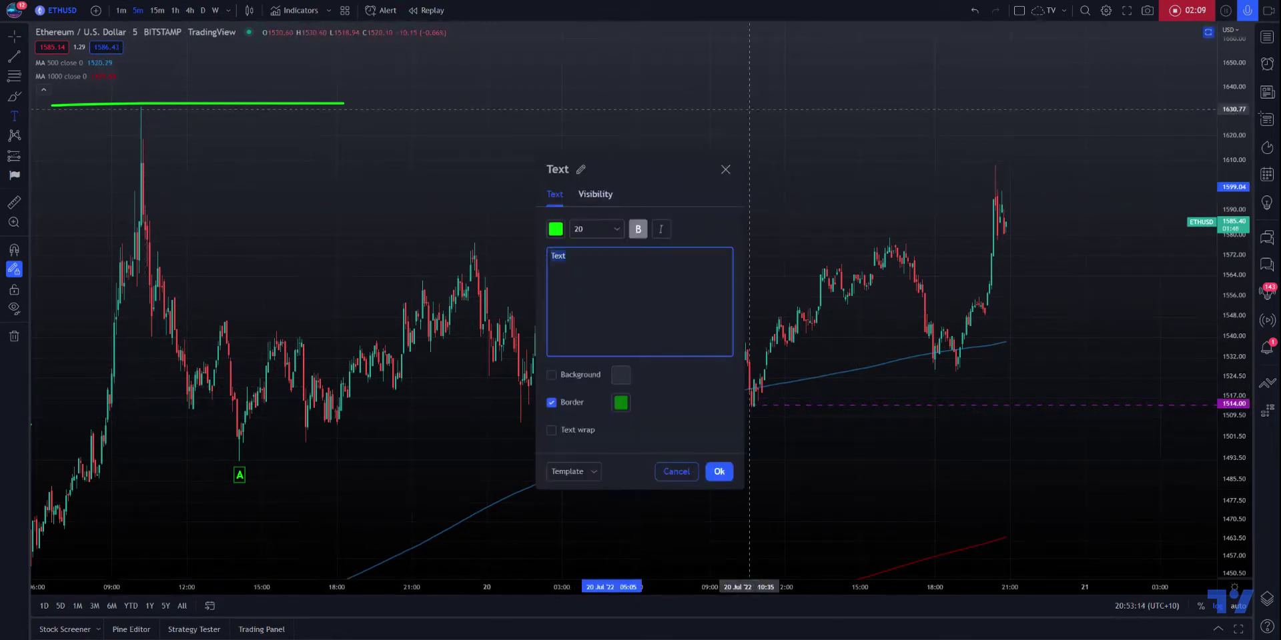
pyautogui.write('B')
pyautogui.click(559, 232)
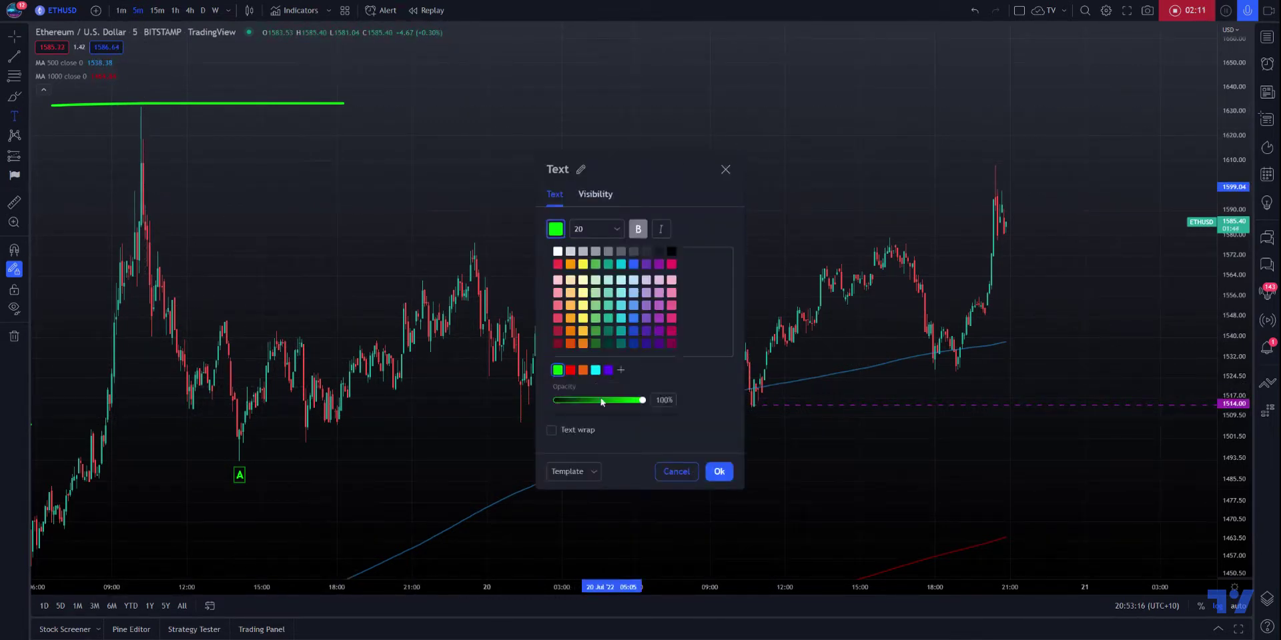
pyautogui.click(583, 371)
pyautogui.click(619, 404)
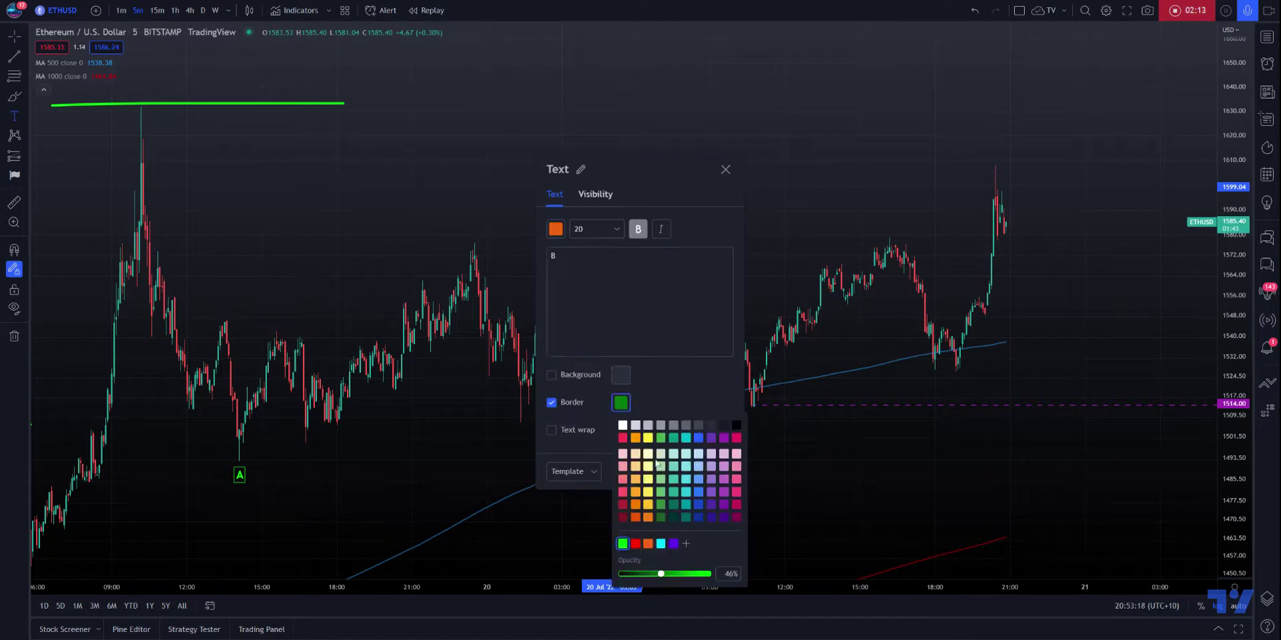
pyautogui.click(647, 545)
pyautogui.click(679, 395)
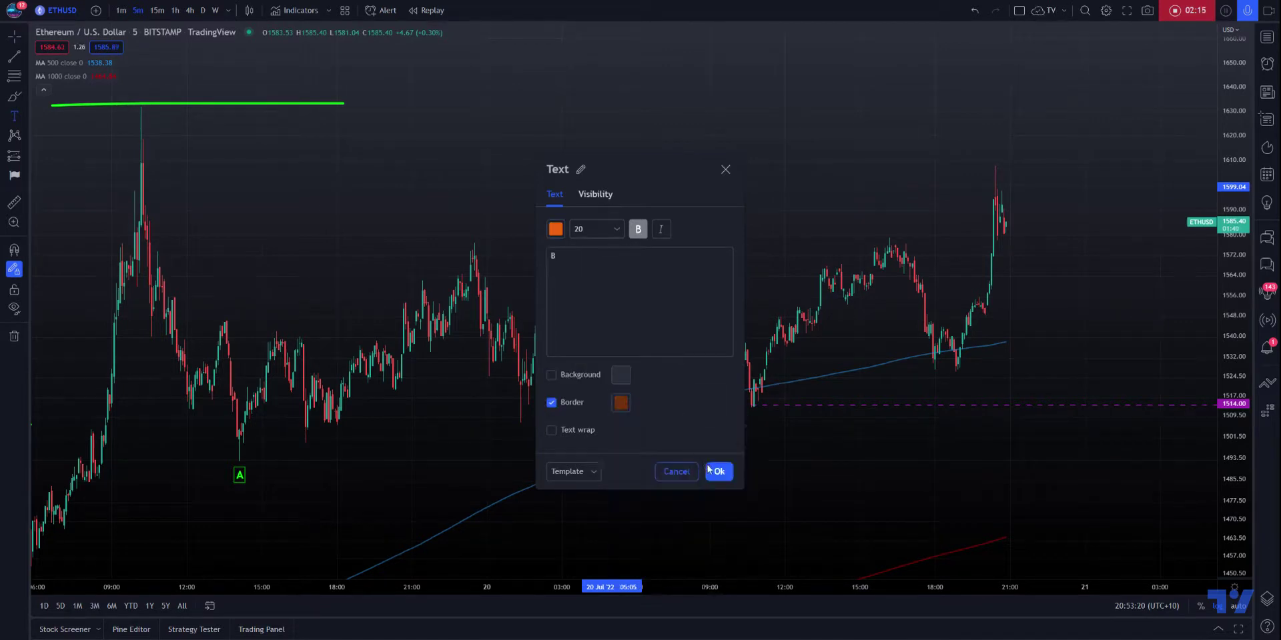
pyautogui.click(718, 471)
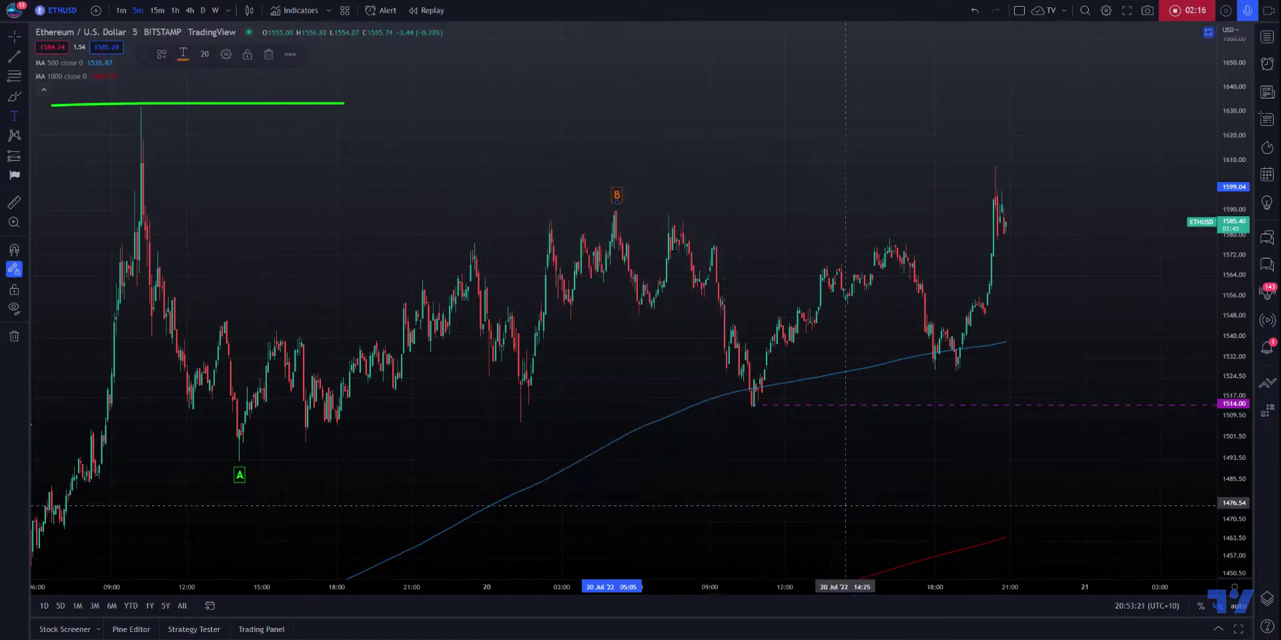
pyautogui.click(24, 116)
pyautogui.press('Escape')
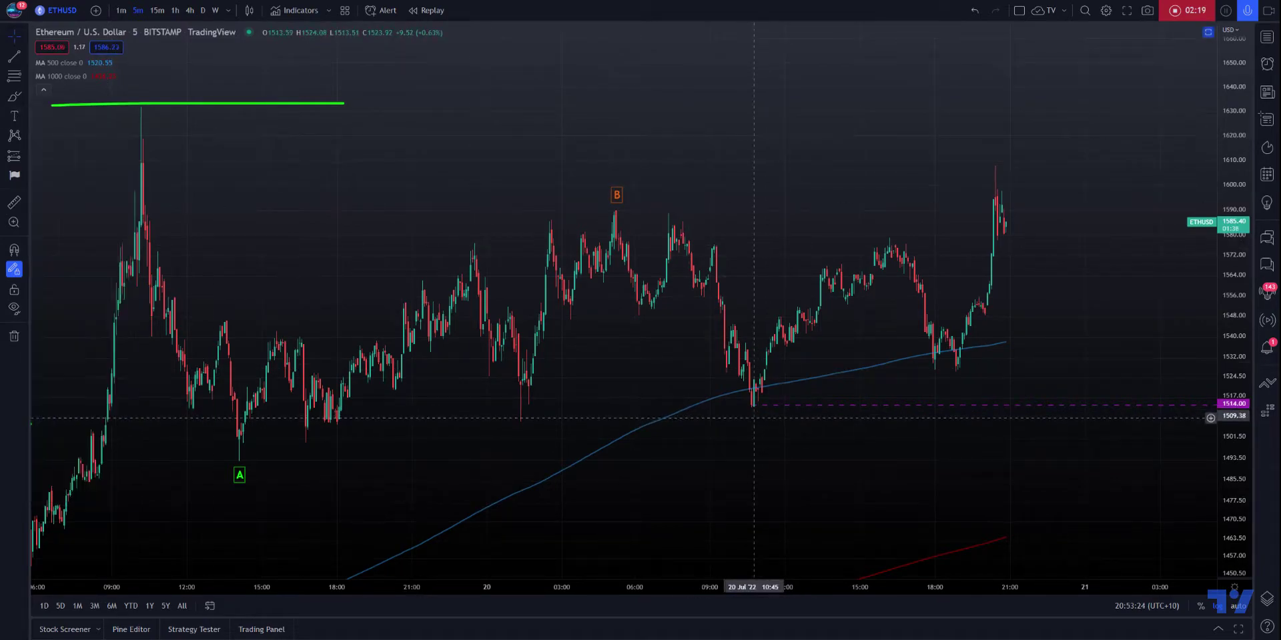
pyautogui.write('c')
pyautogui.press('Escape')
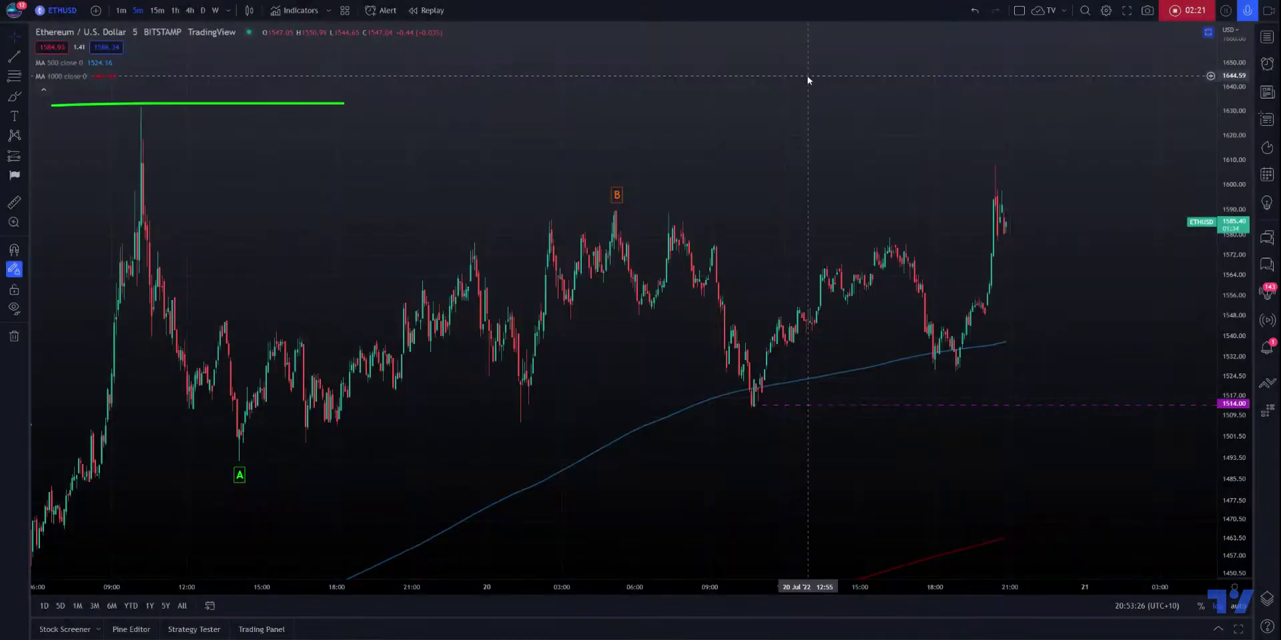
# Step: Add a text label "C" below the 20 July low at 1514.00, with red text and a red border
pyautogui.click(23, 115)
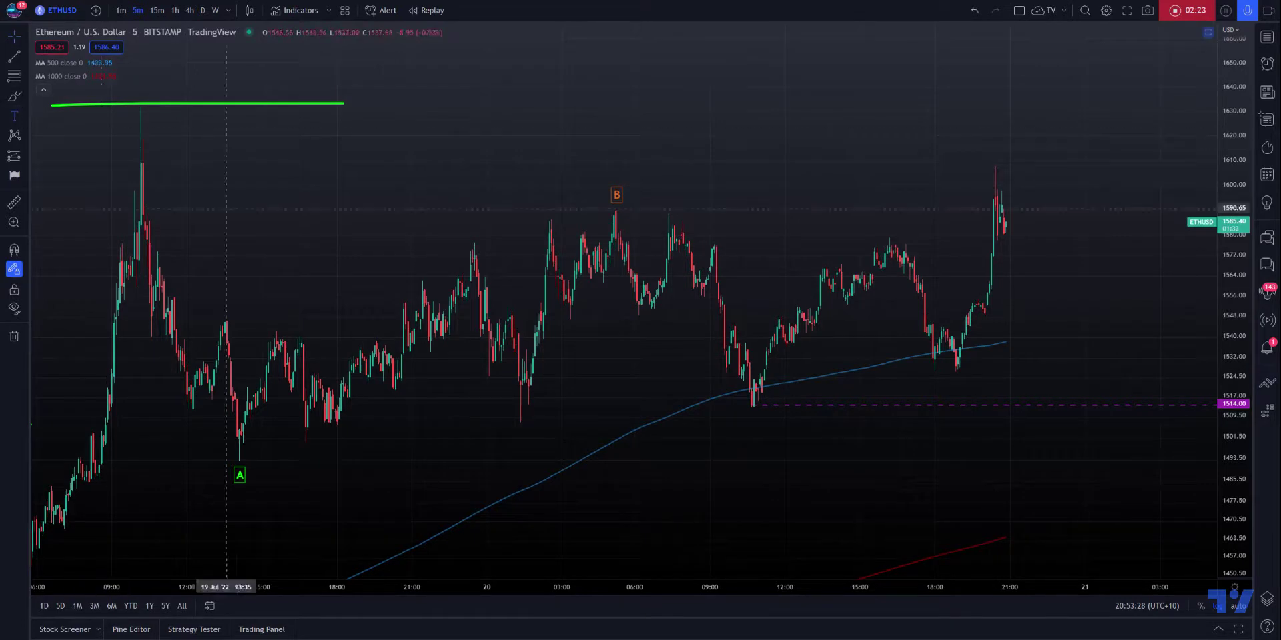
pyautogui.click(747, 422)
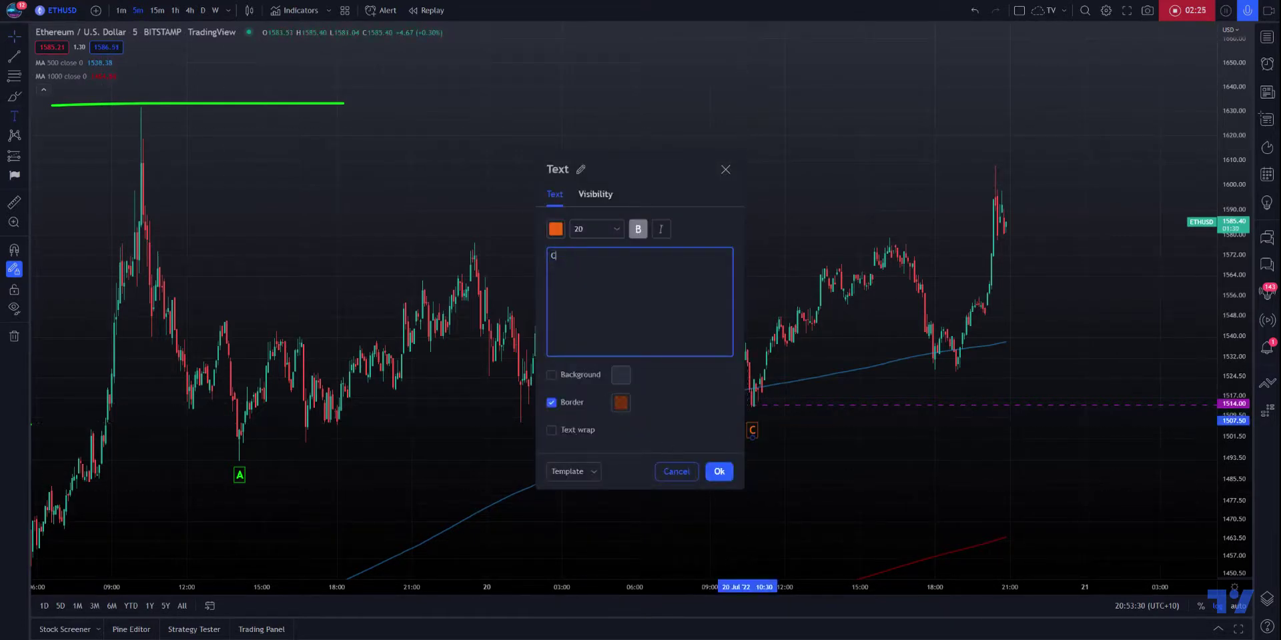
pyautogui.click(556, 229)
pyautogui.click(572, 370)
pyautogui.click(620, 426)
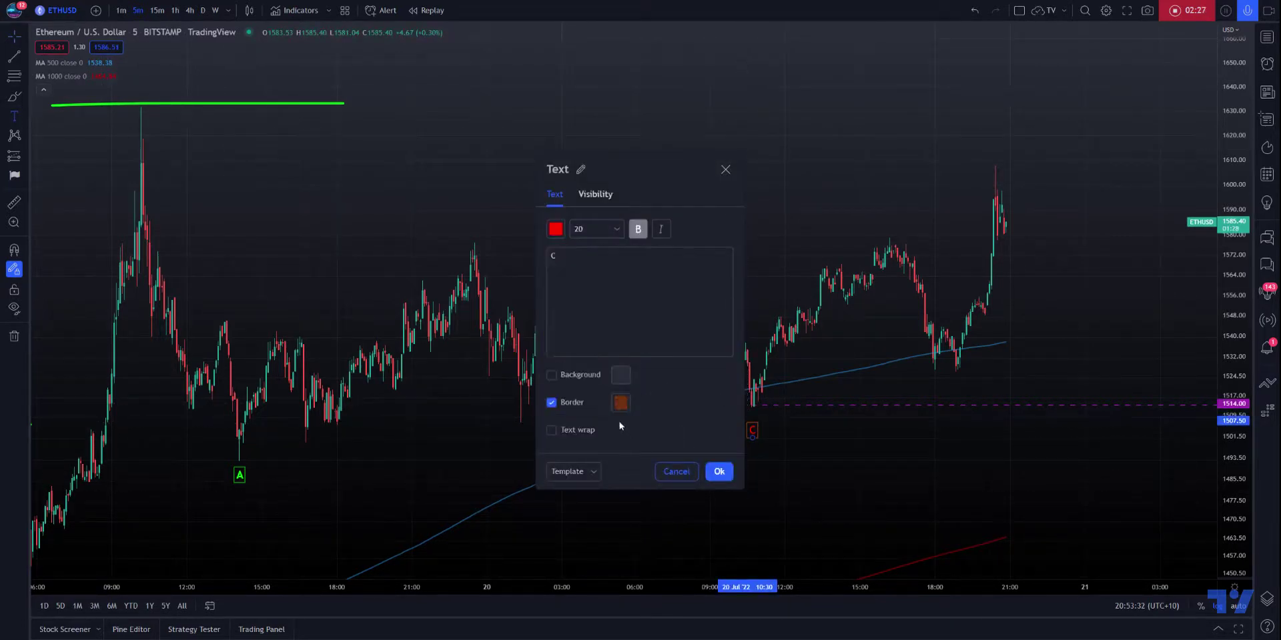
pyautogui.click(620, 402)
pyautogui.click(634, 544)
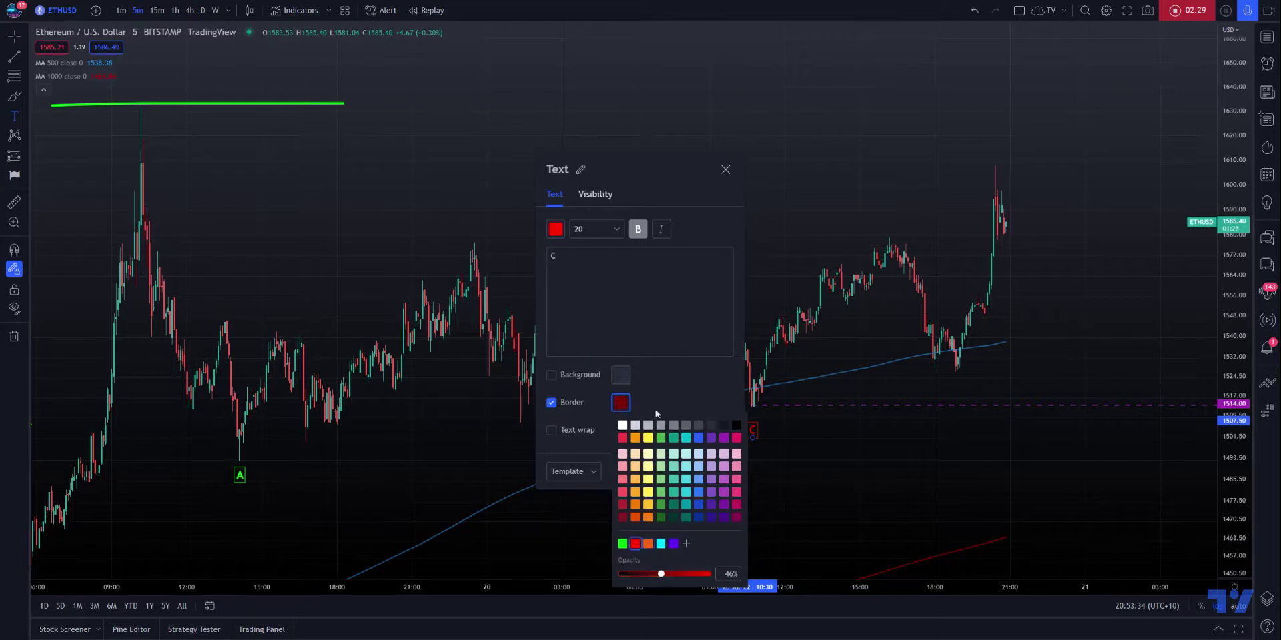
pyautogui.click(718, 470)
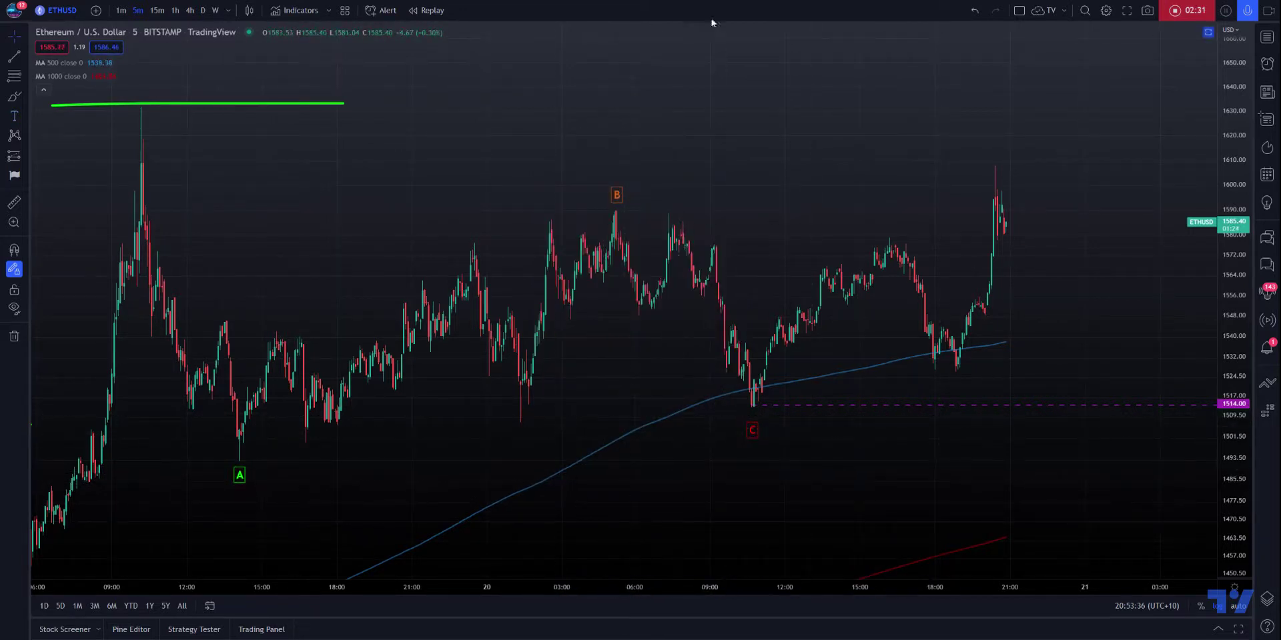
# Step: Add a text label "D" above the 20 July 15:55 high, with cyan text and a cyan border
pyautogui.click(14, 115)
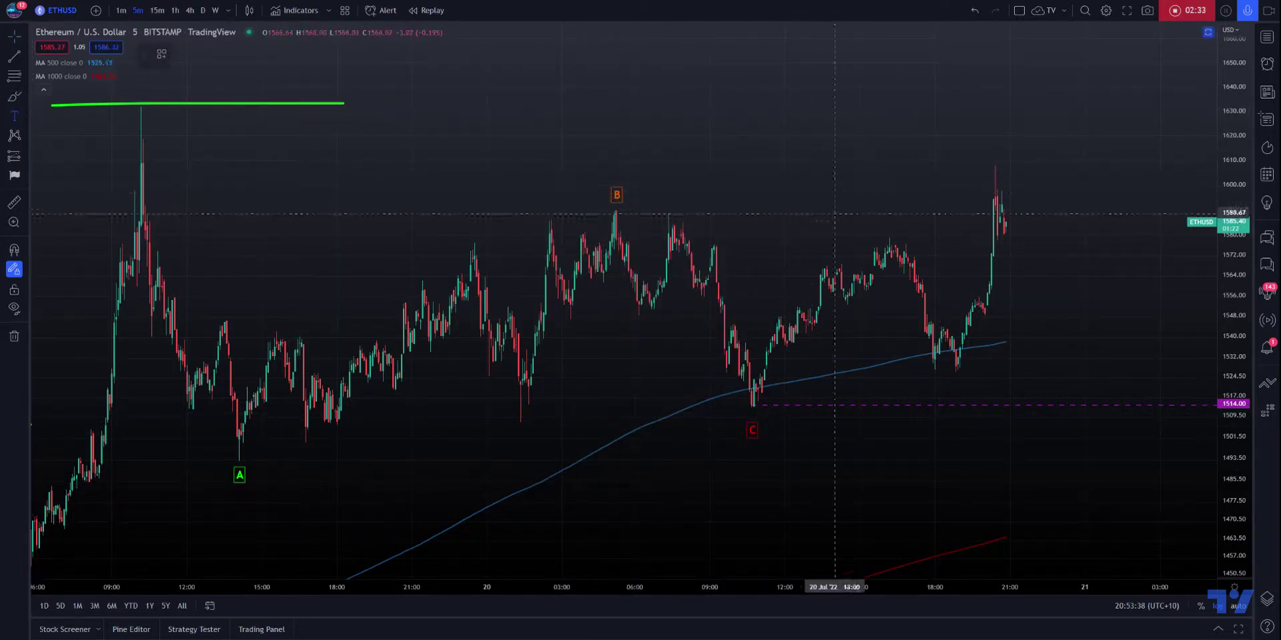
pyautogui.click(880, 220)
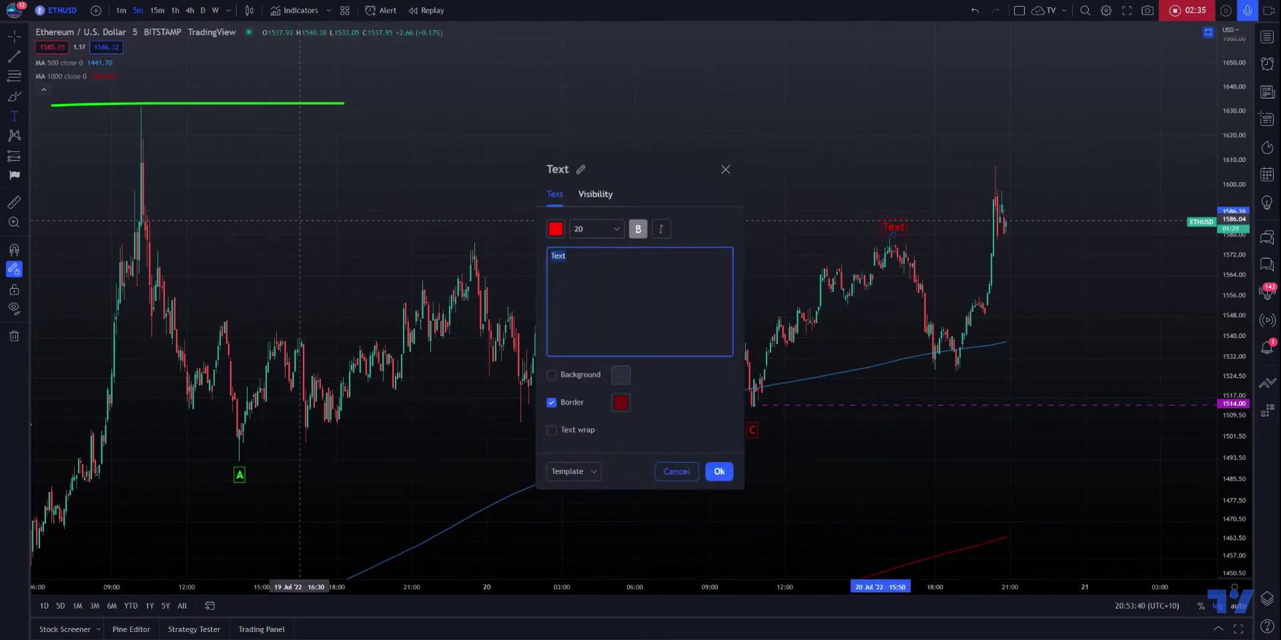
pyautogui.write('D')
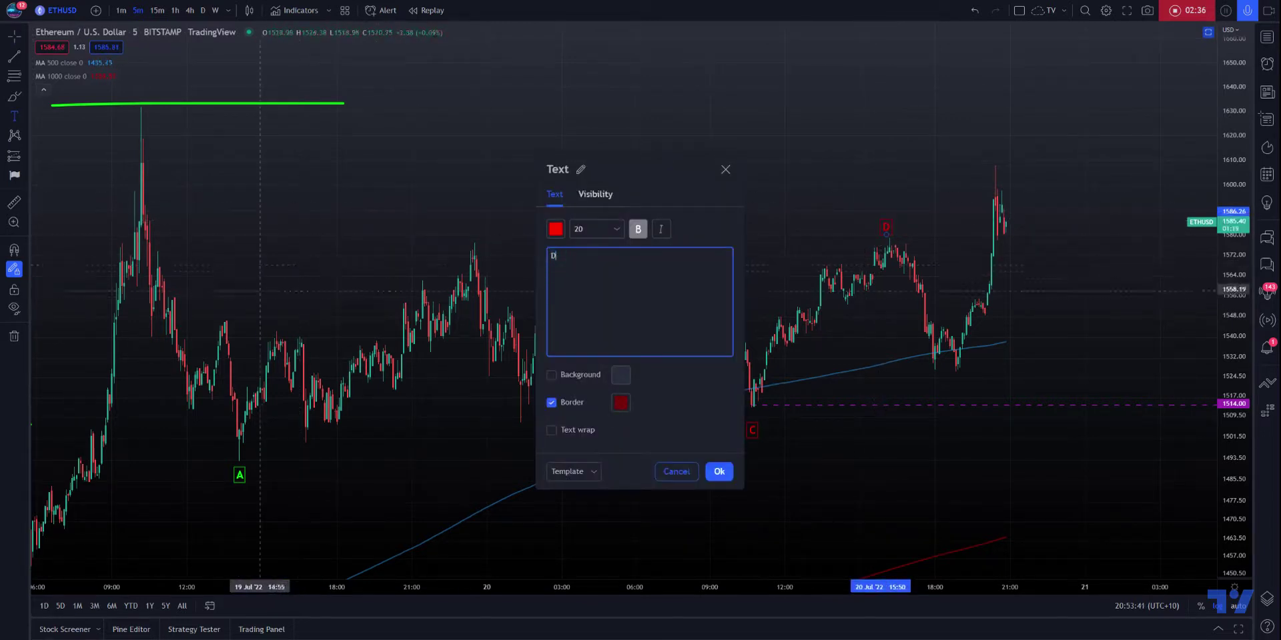
pyautogui.click(556, 229)
pyautogui.click(596, 370)
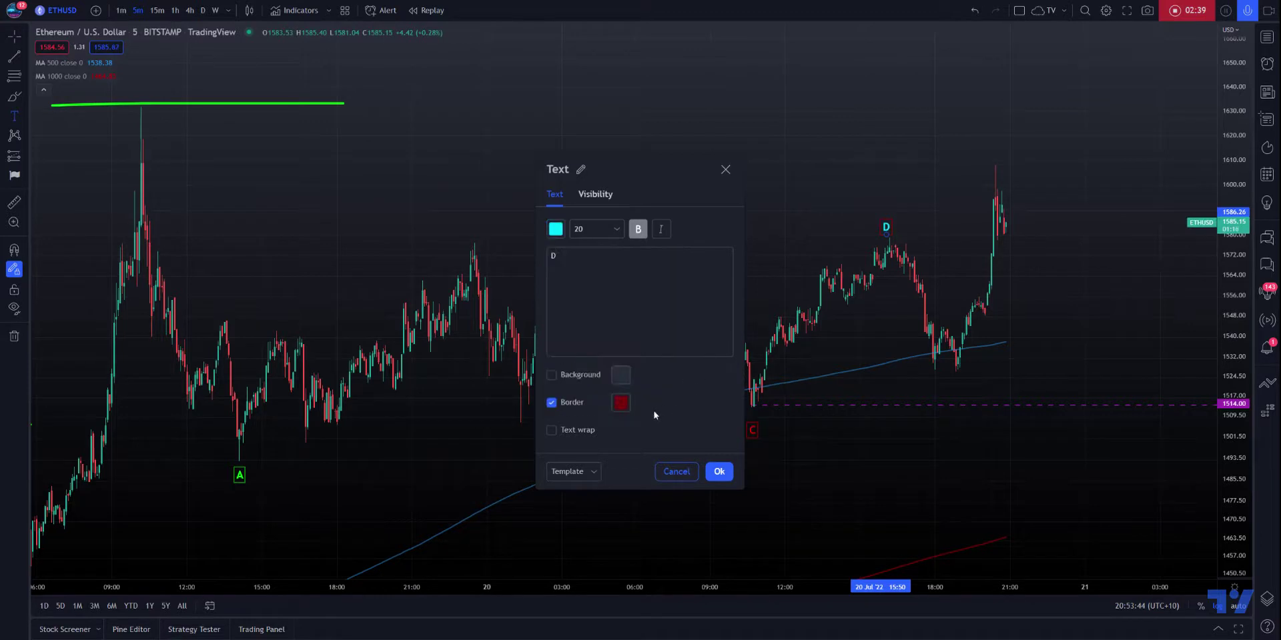
pyautogui.click(620, 403)
pyautogui.click(661, 545)
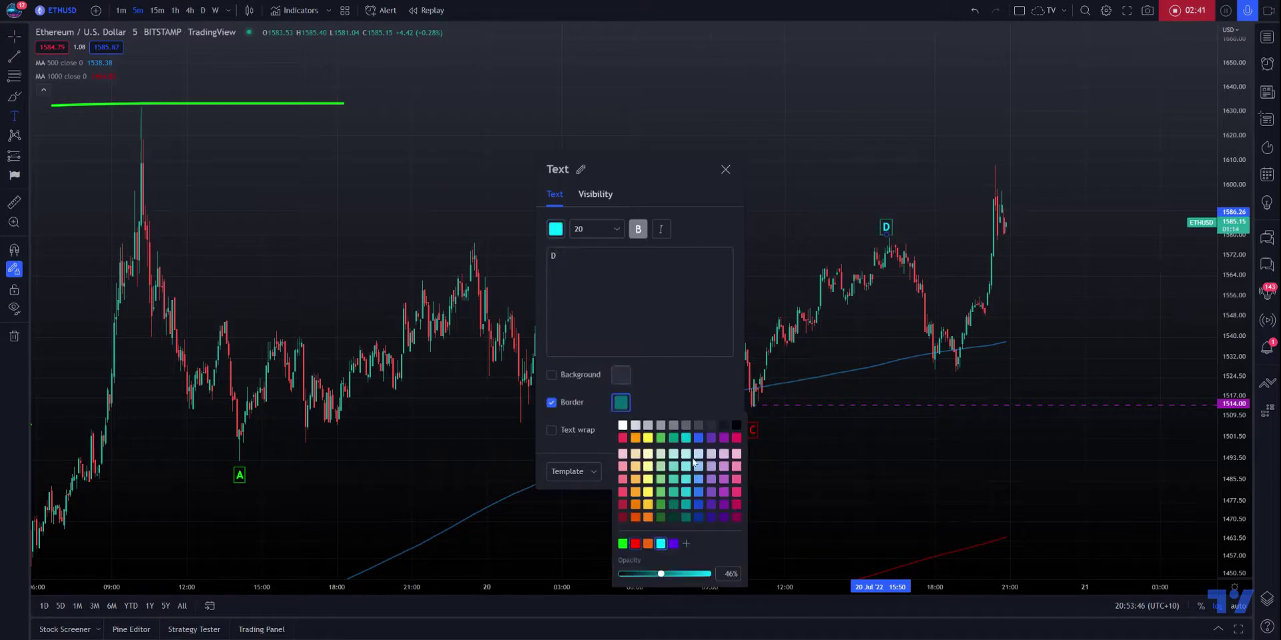
pyautogui.click(697, 405)
pyautogui.click(717, 472)
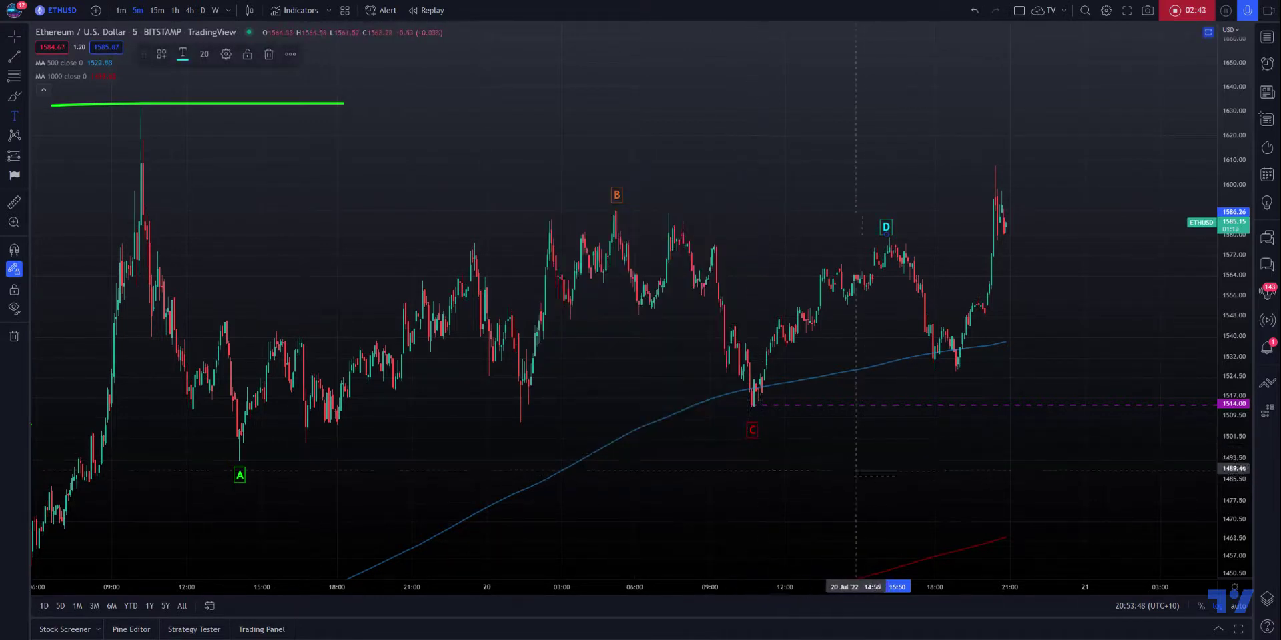
pyautogui.moveTo(886, 227); pyautogui.dragTo(888, 225)
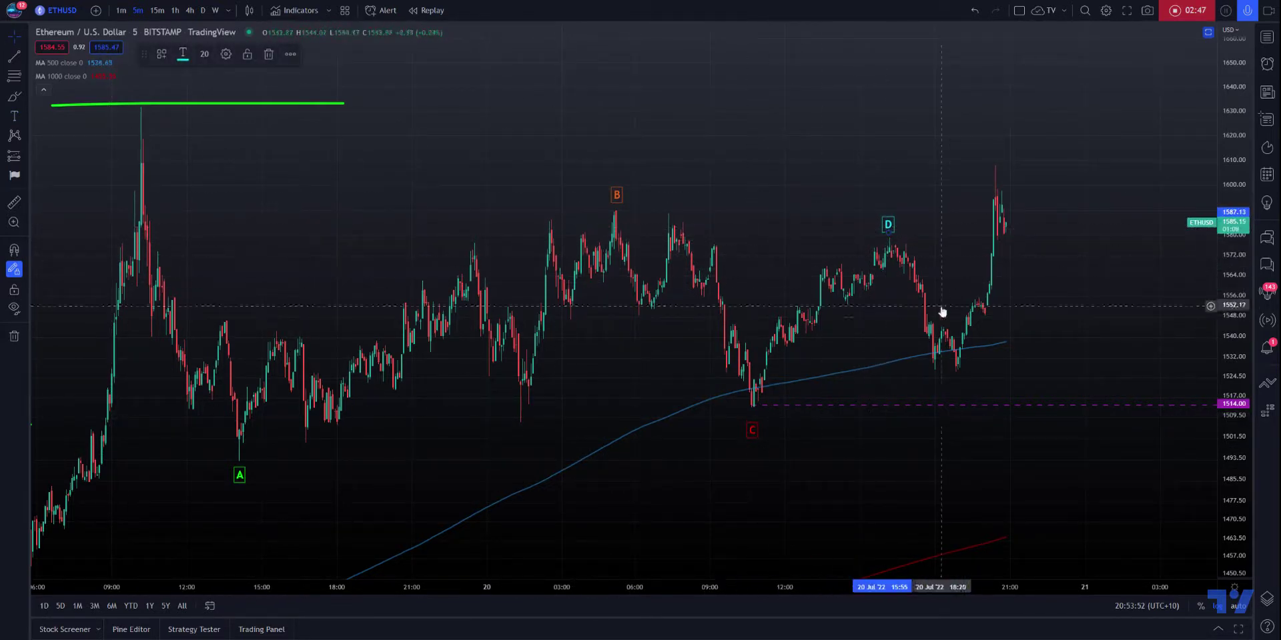
# Step: Add a text label "E" below the 20 July 18:50 low, with purple text and a purple border
pyautogui.click(16, 117)
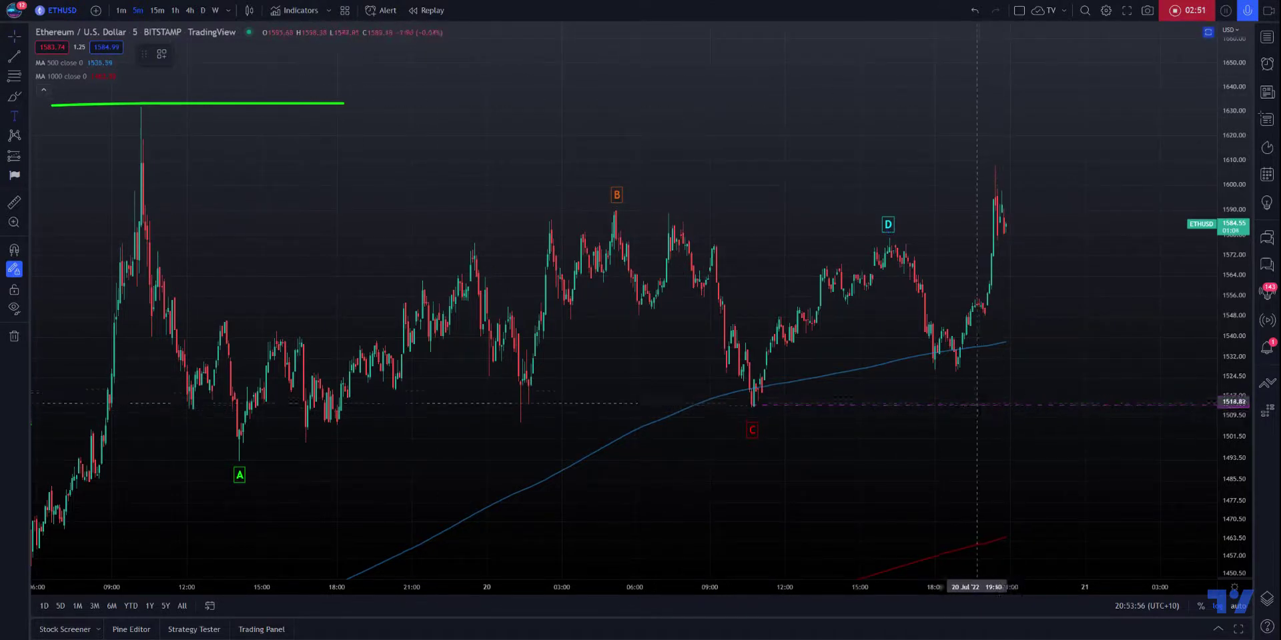
pyautogui.click(957, 382)
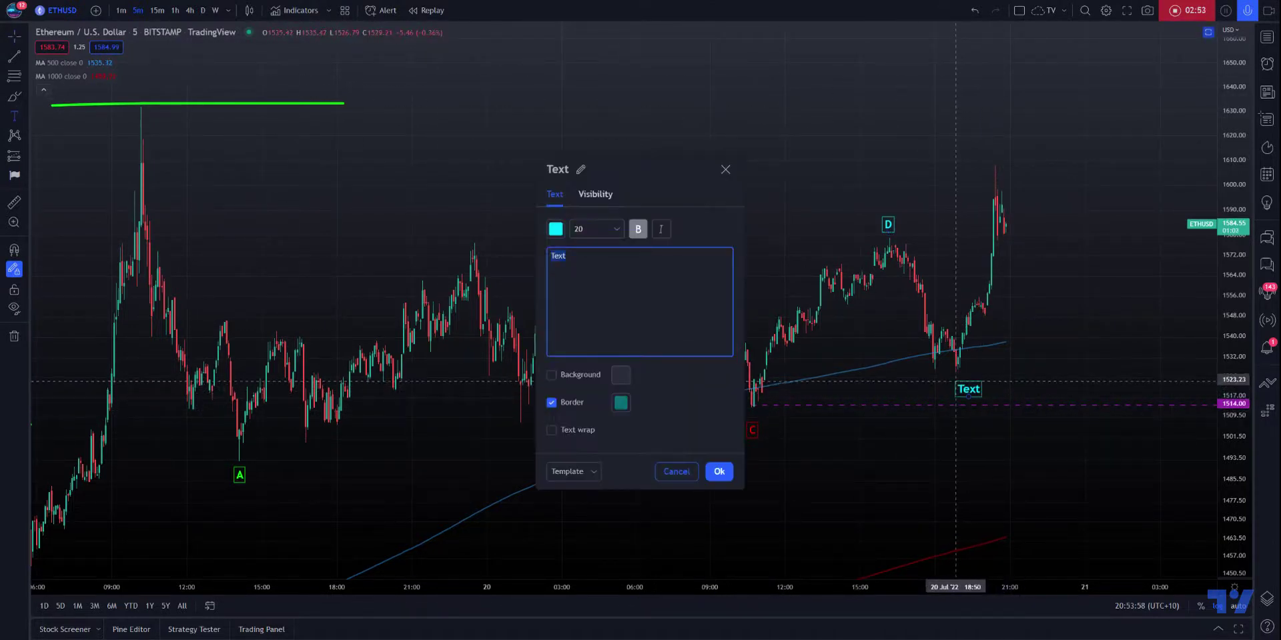
pyautogui.write('E')
pyautogui.click(559, 229)
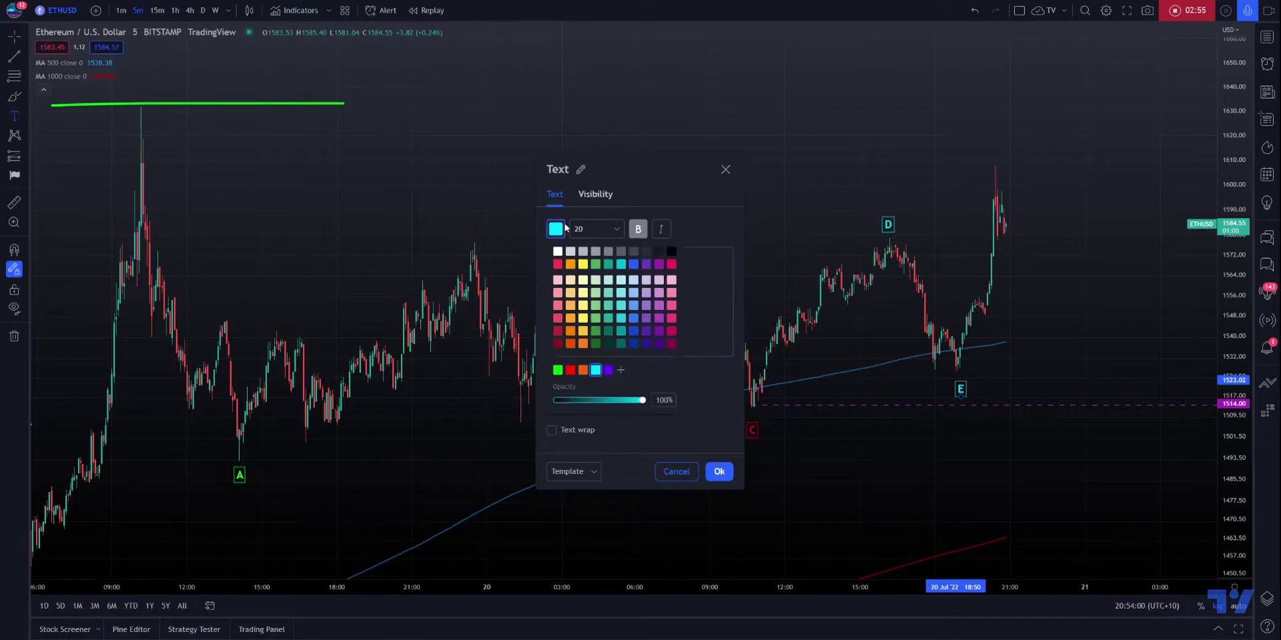
pyautogui.click(608, 370)
pyautogui.click(719, 400)
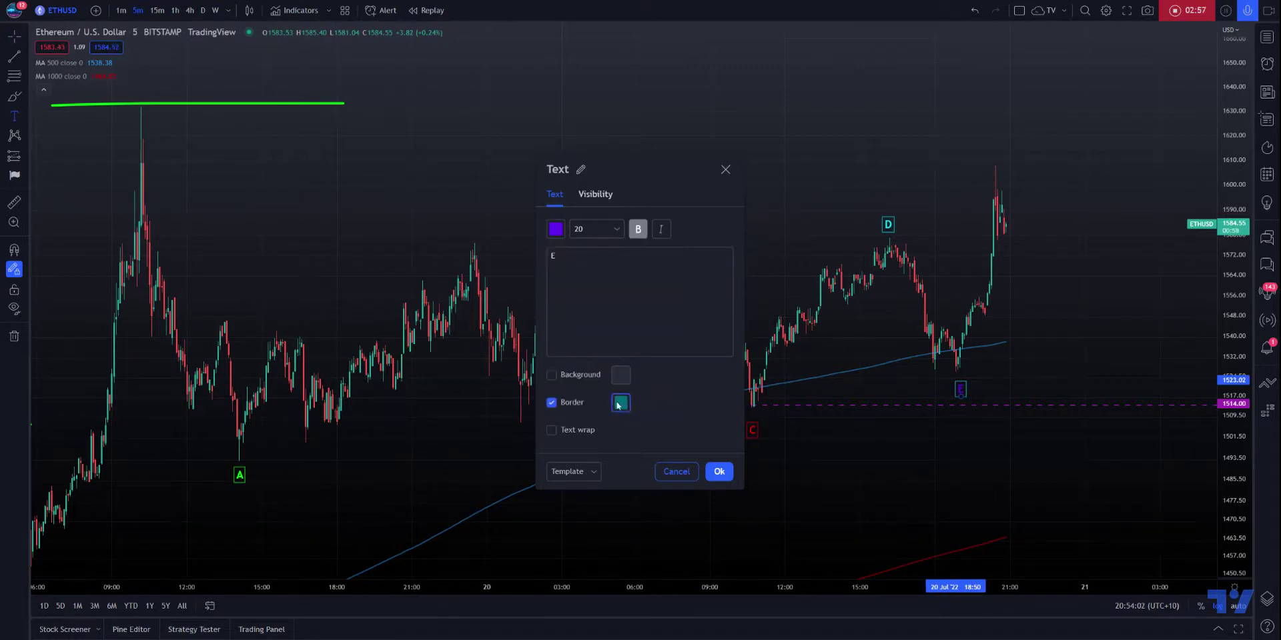
pyautogui.click(620, 403)
pyautogui.click(673, 545)
pyautogui.click(690, 403)
pyautogui.click(717, 471)
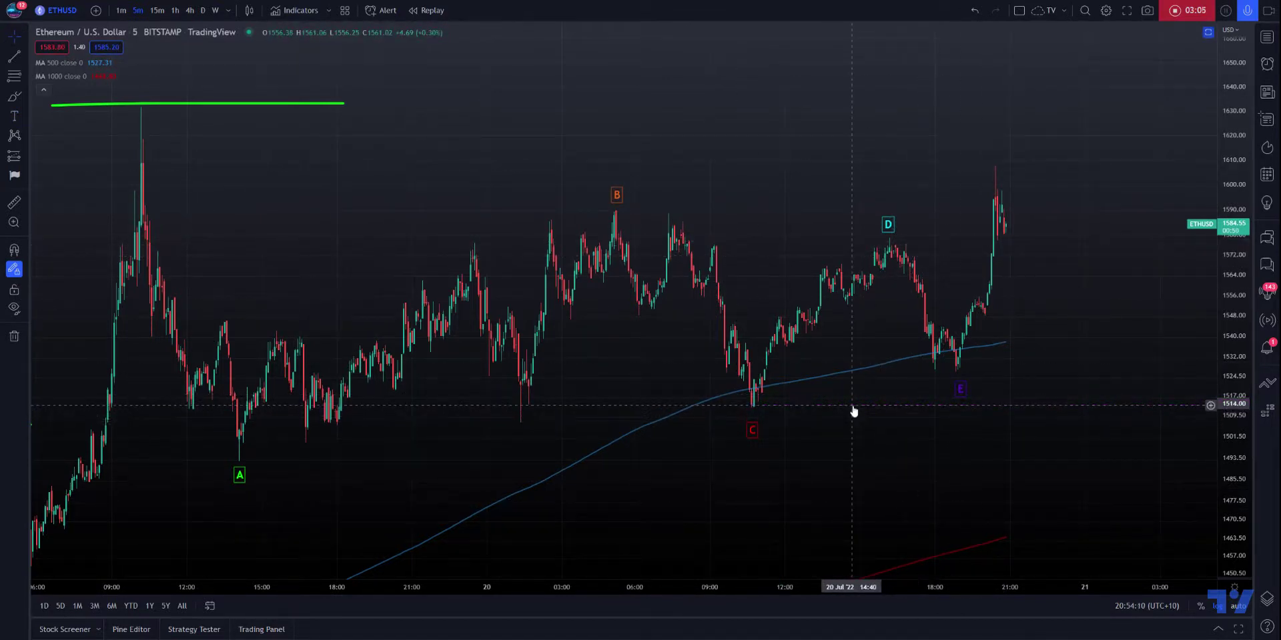
# Step: Delete the dashed line at the C low, and draw a horizontal ray from the D high at 1579.68
pyautogui.press('Delete')
pyautogui.moveTo(729, 162); pyautogui.dragTo(609, 186)
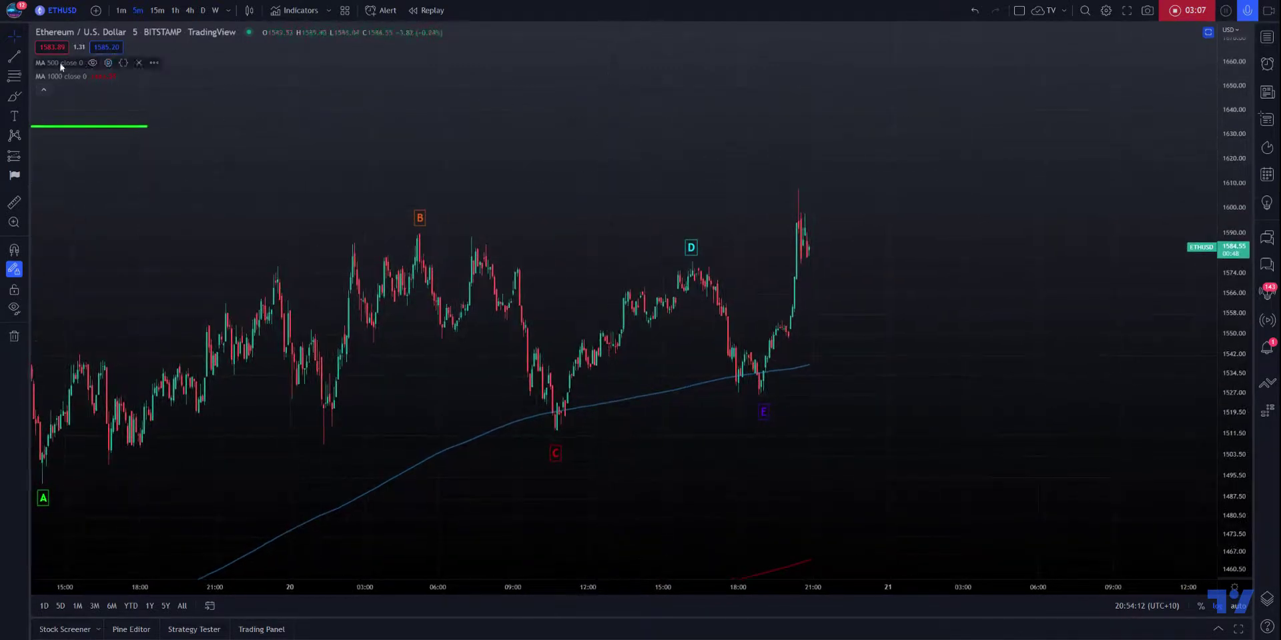
pyautogui.click(24, 56)
pyautogui.click(77, 212)
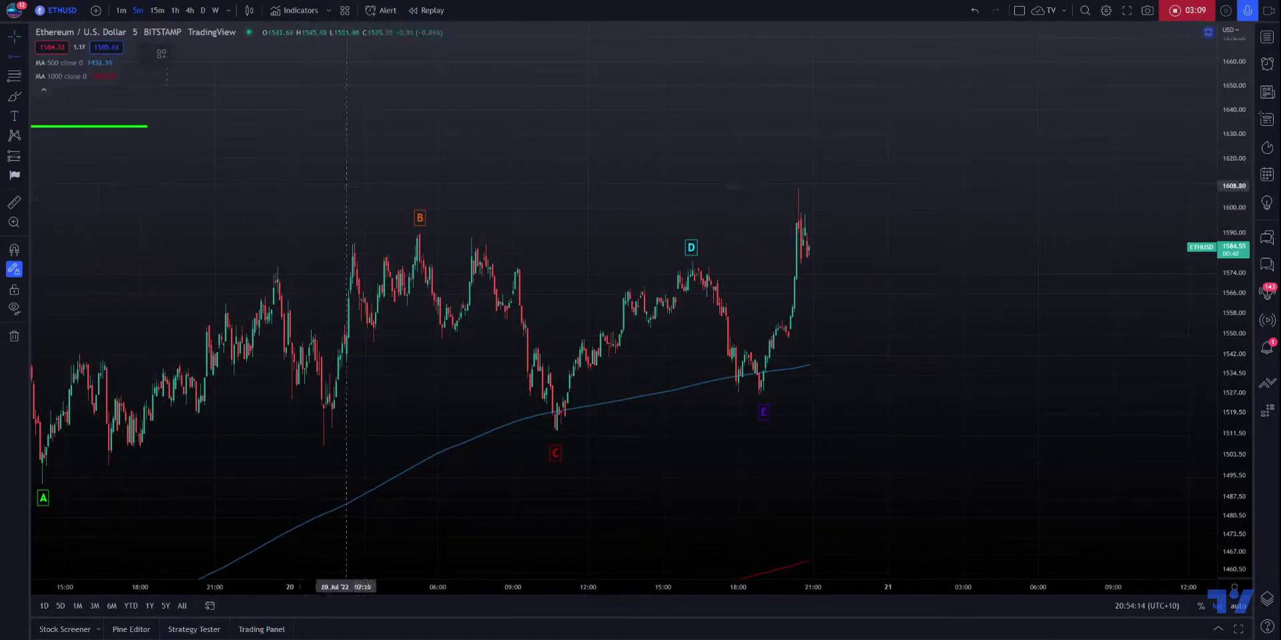
pyautogui.click(694, 259)
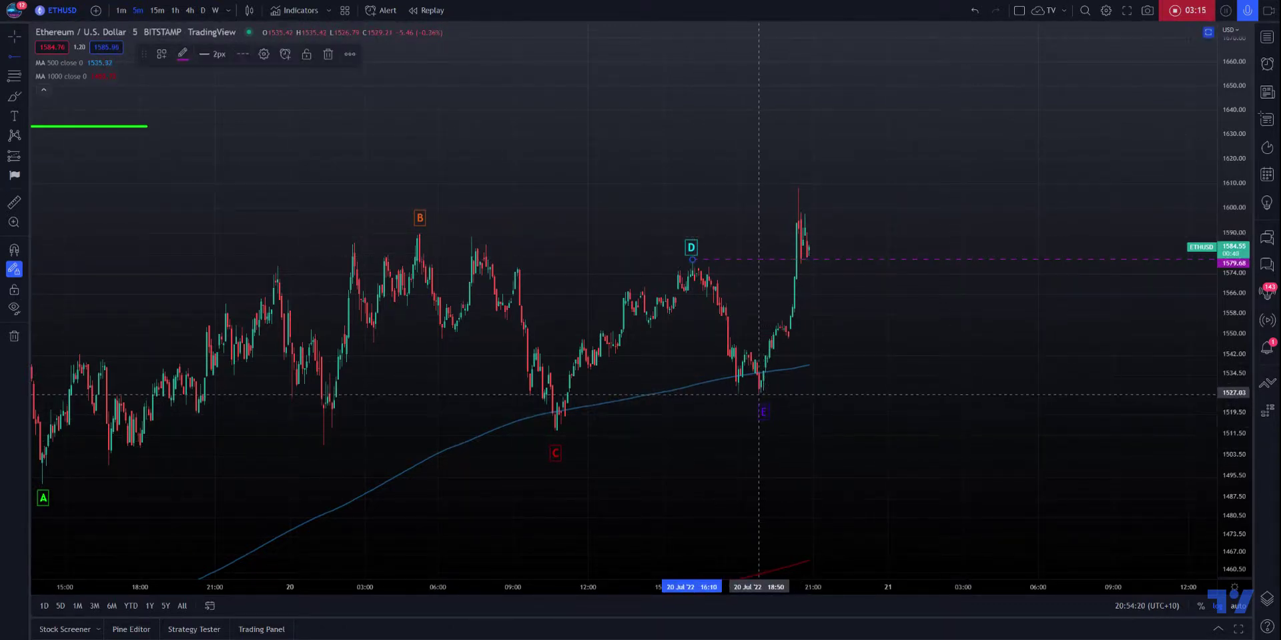
# Step: Draw a horizontal ray from the E low at 1527.03 and style it as a solid red line
pyautogui.click(759, 394)
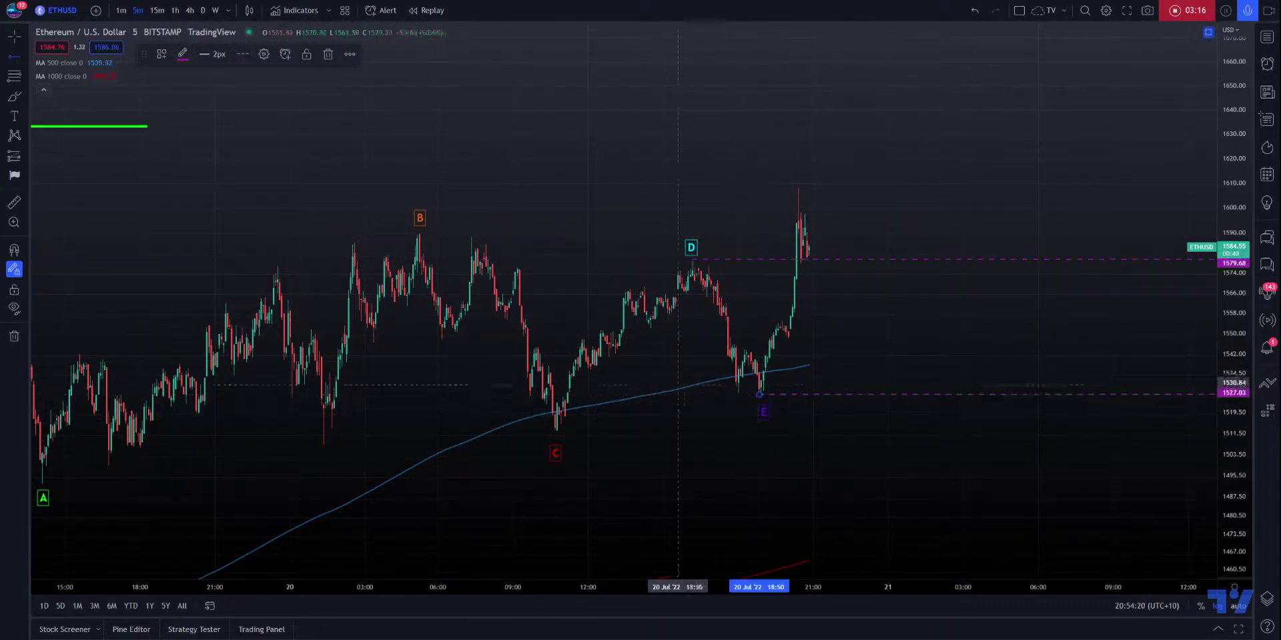
pyautogui.click(241, 58)
pyautogui.click(247, 74)
pyautogui.click(182, 54)
pyautogui.click(196, 197)
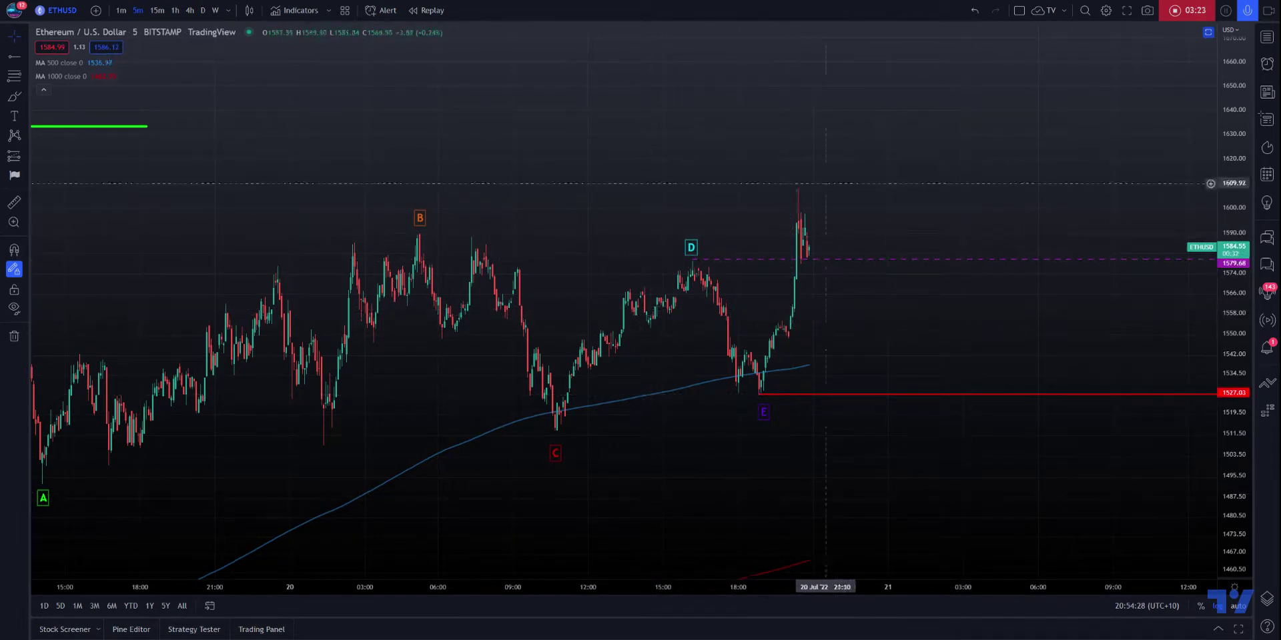
# Step: Add a green text label "2" with a green border below the E label, and show the chart on the 1-hour interval
pyautogui.click(14, 115)
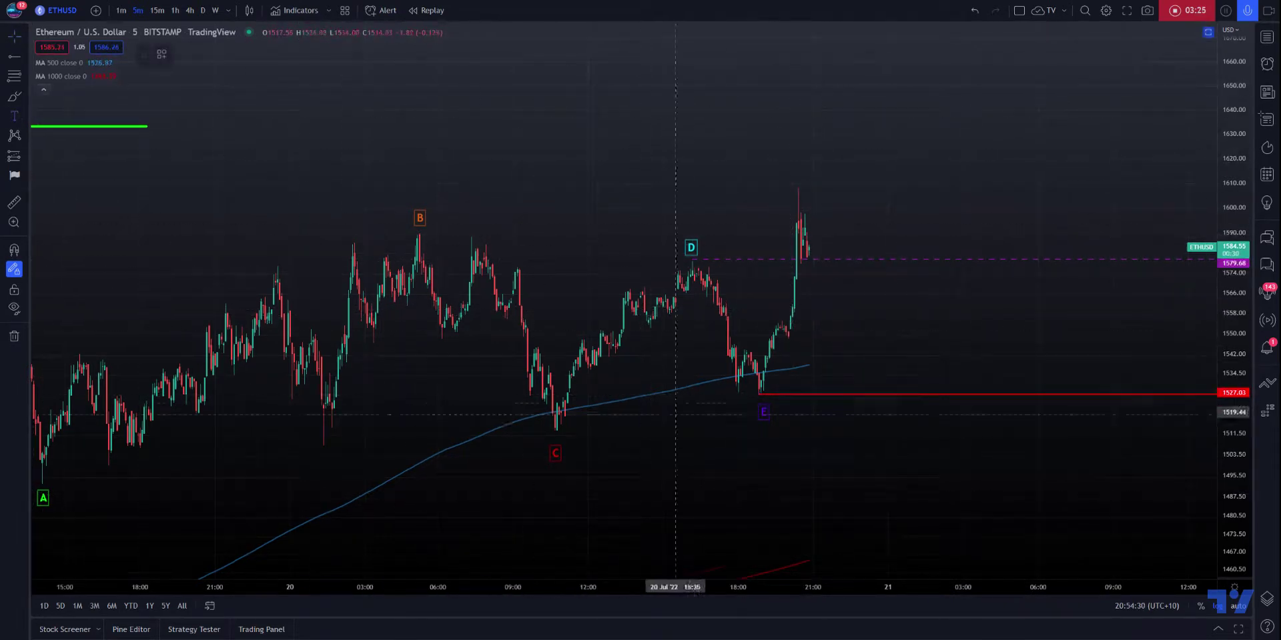
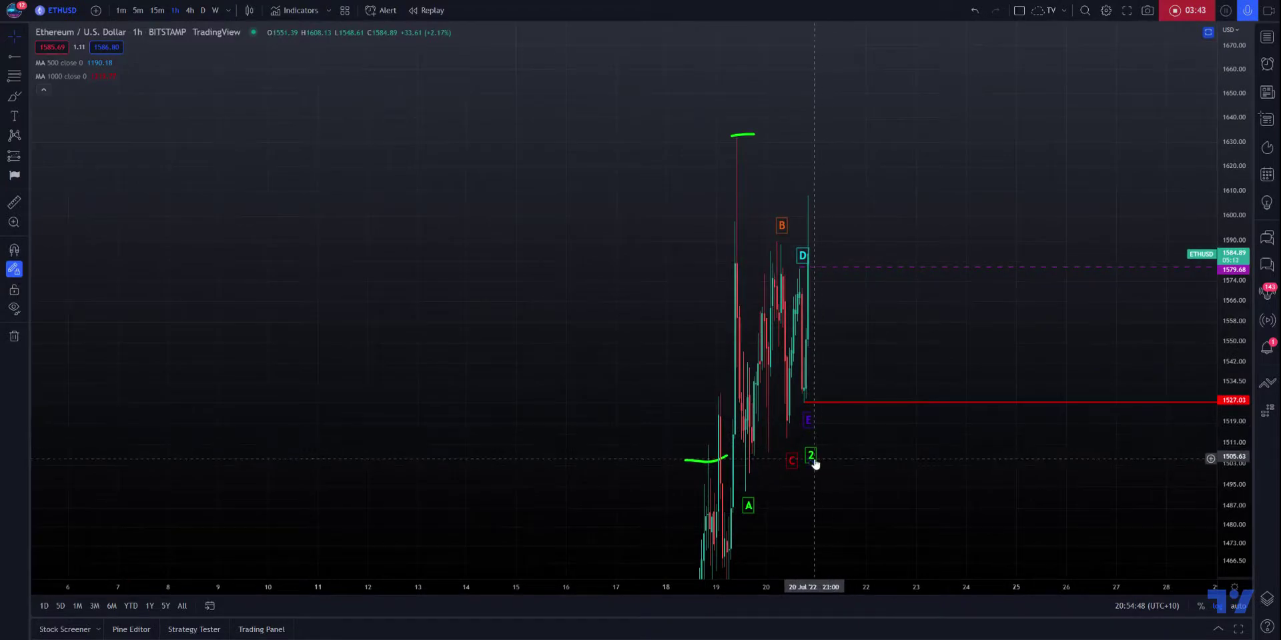
pyautogui.moveTo(815, 463); pyautogui.dragTo(806, 425)
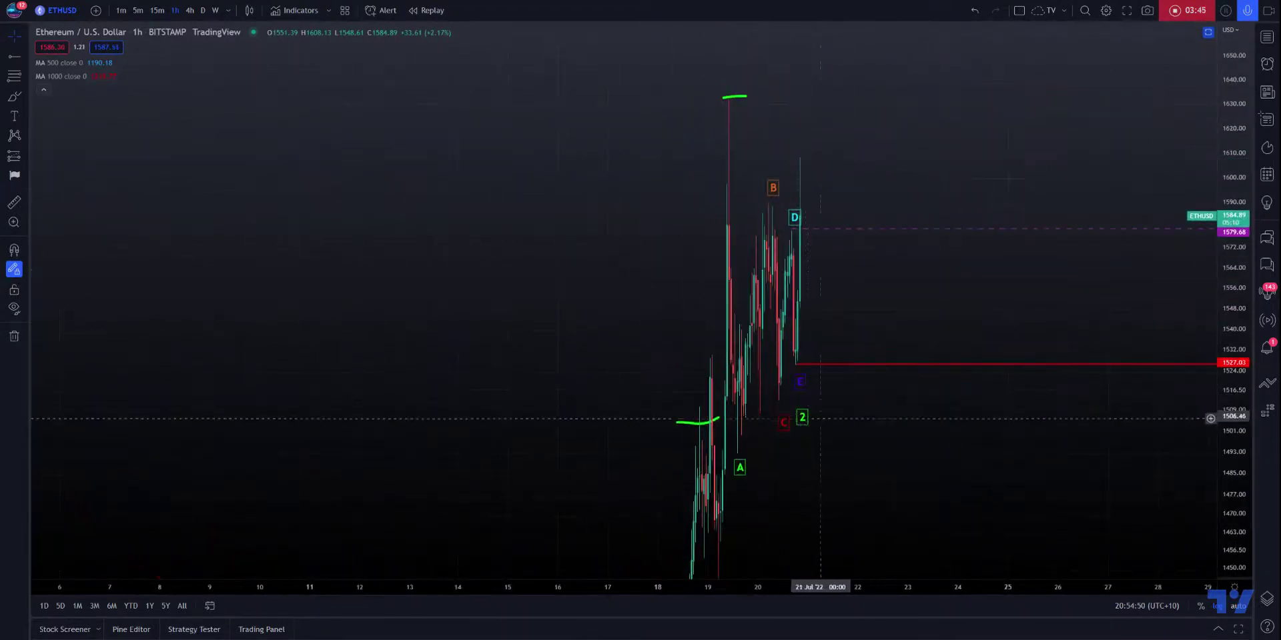
# Step: Move the older labels: A below the 30 June low, B, C and D along the July swing, and E below the mid-July low
pyautogui.scroll(3, 697, 553)
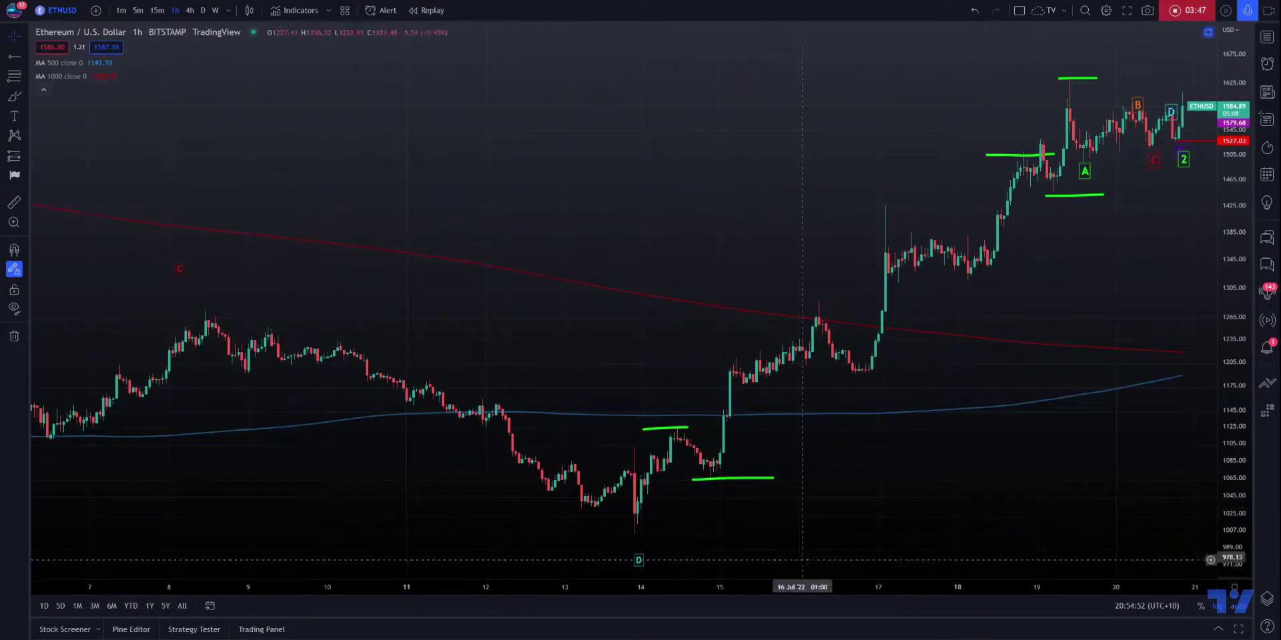
pyautogui.scroll(-5, 726, 587)
pyautogui.moveTo(1014, 371); pyautogui.dragTo(621, 356)
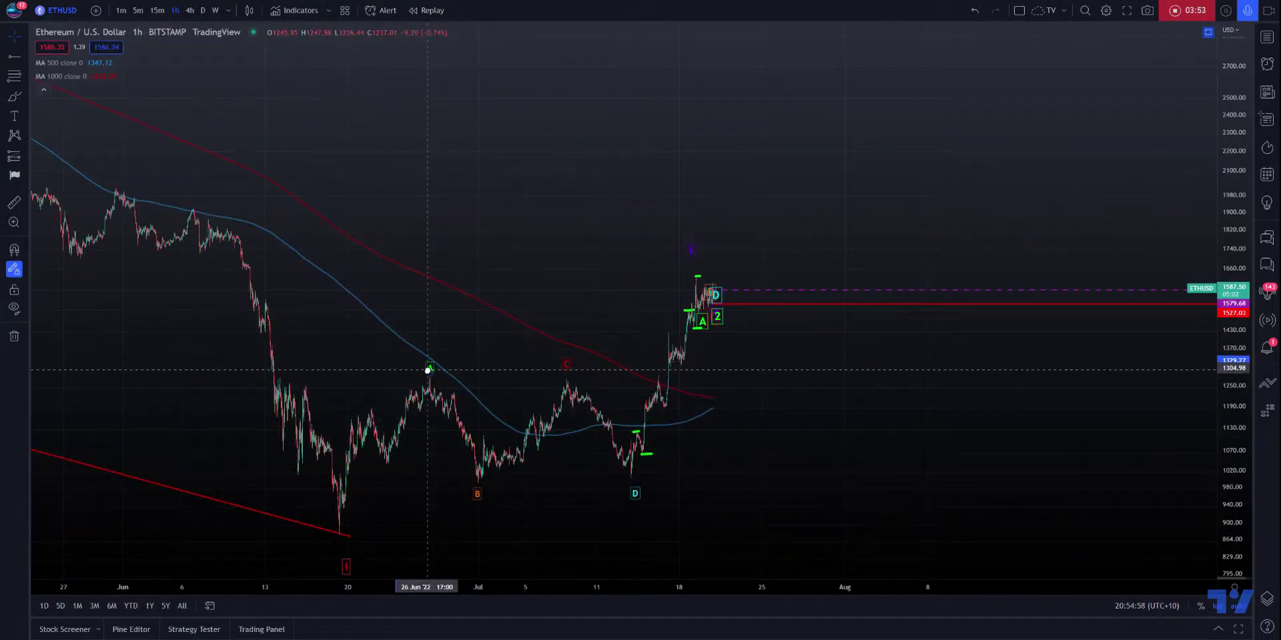
pyautogui.moveTo(428, 370); pyautogui.dragTo(473, 509)
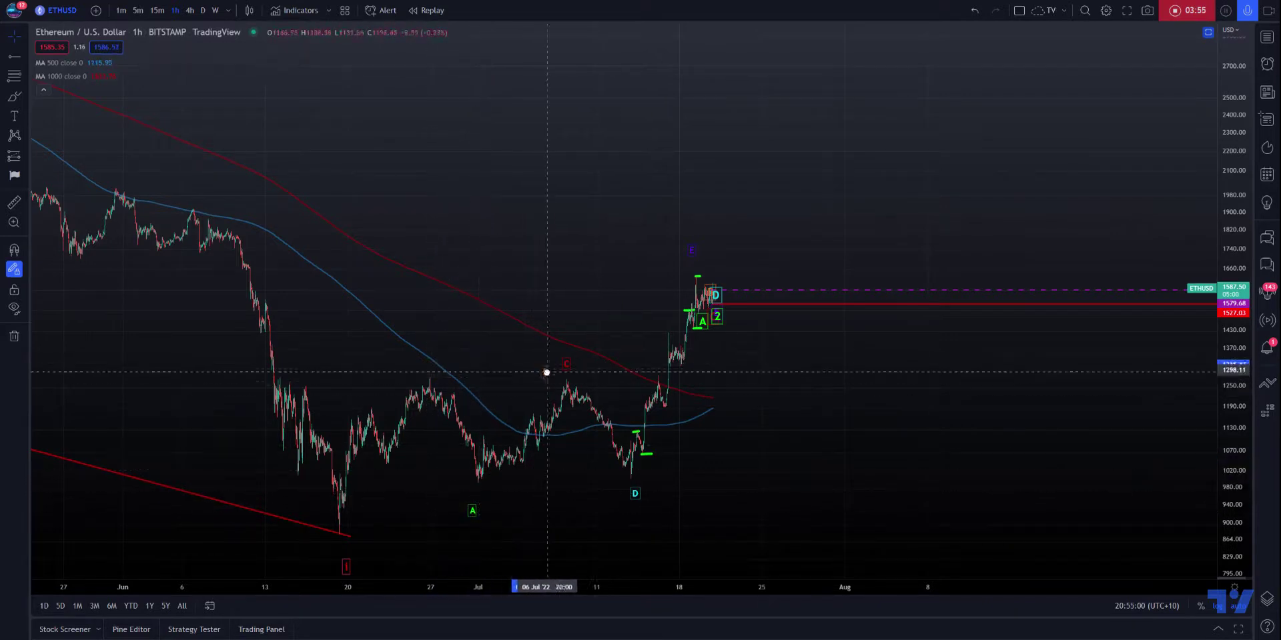
pyautogui.moveTo(566, 365); pyautogui.dragTo(546, 372)
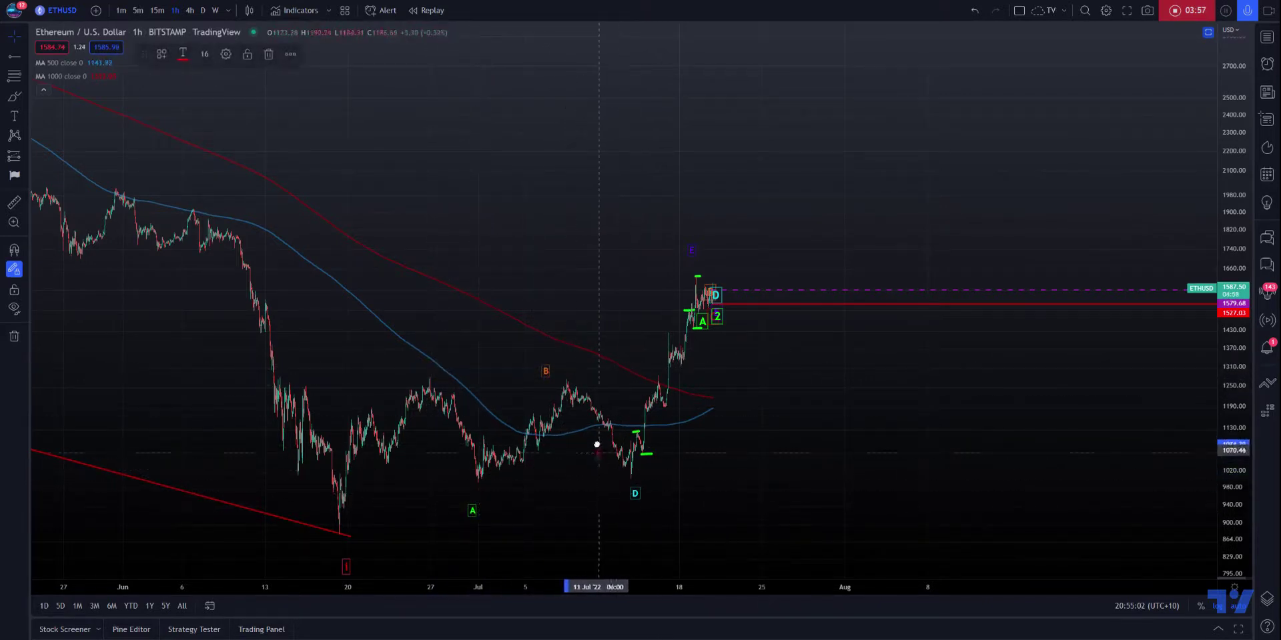
pyautogui.moveTo(635, 494); pyautogui.dragTo(607, 406)
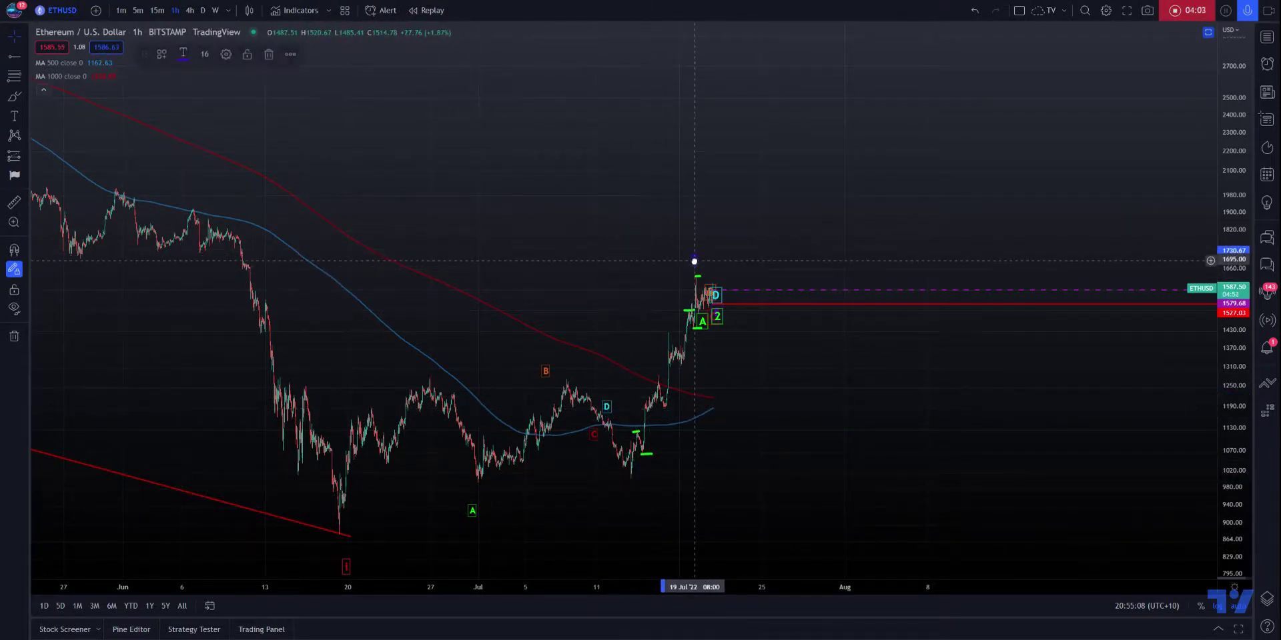
pyautogui.click(631, 491)
pyautogui.moveTo(476, 509); pyautogui.dragTo(480, 497)
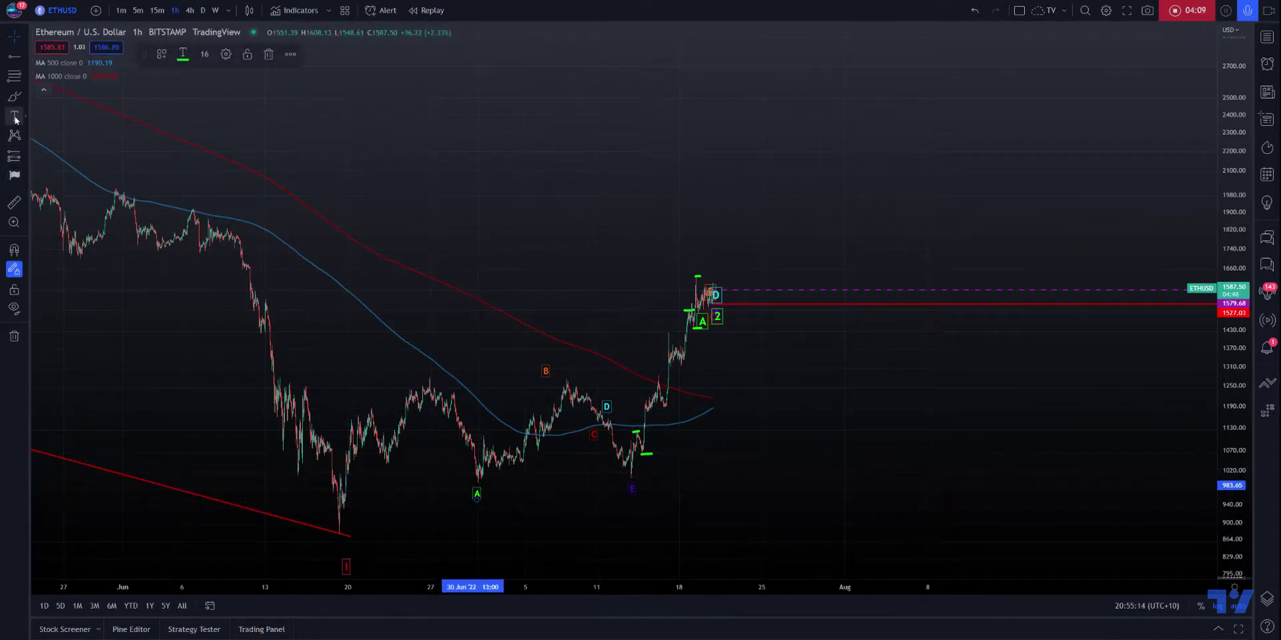
# Step: Duplicate the green "2" label, place the copy above the 19 July peak, and change its text to "1"
pyautogui.rightClick(906, 373)
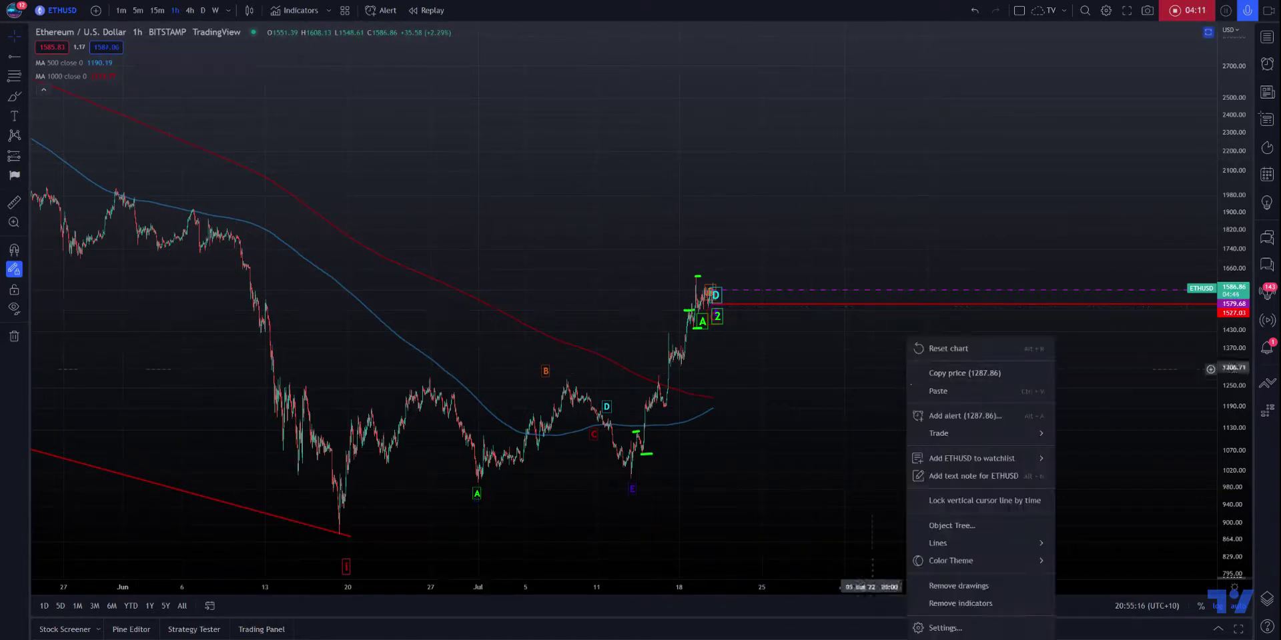
pyautogui.click(938, 391)
pyautogui.moveTo(717, 316)
pyautogui.mouseDown()
pyautogui.moveTo(726, 274)
pyautogui.moveTo(706, 264)
pyautogui.mouseUp()
pyautogui.doubleClick(696, 266)
pyautogui.write('1')
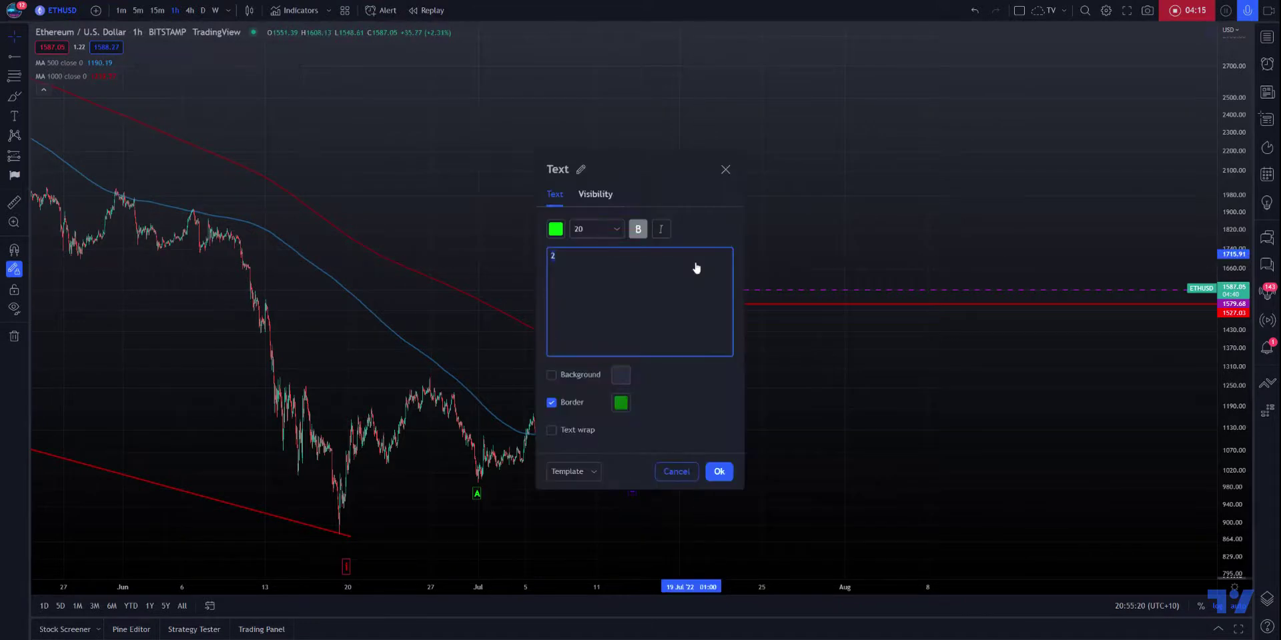
pyautogui.click(721, 472)
# Step: Duplicate the green "1" label and place the copy above the 26 June high
pyautogui.rightClick(1007, 474)
pyautogui.click(891, 425)
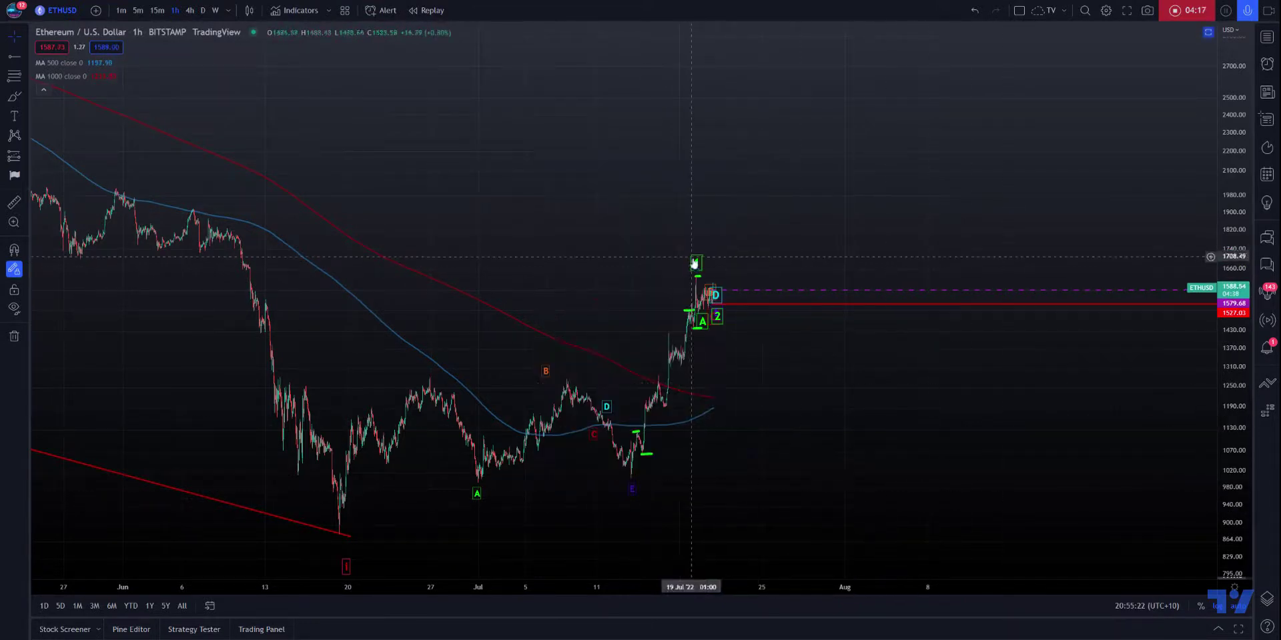
pyautogui.click(697, 264)
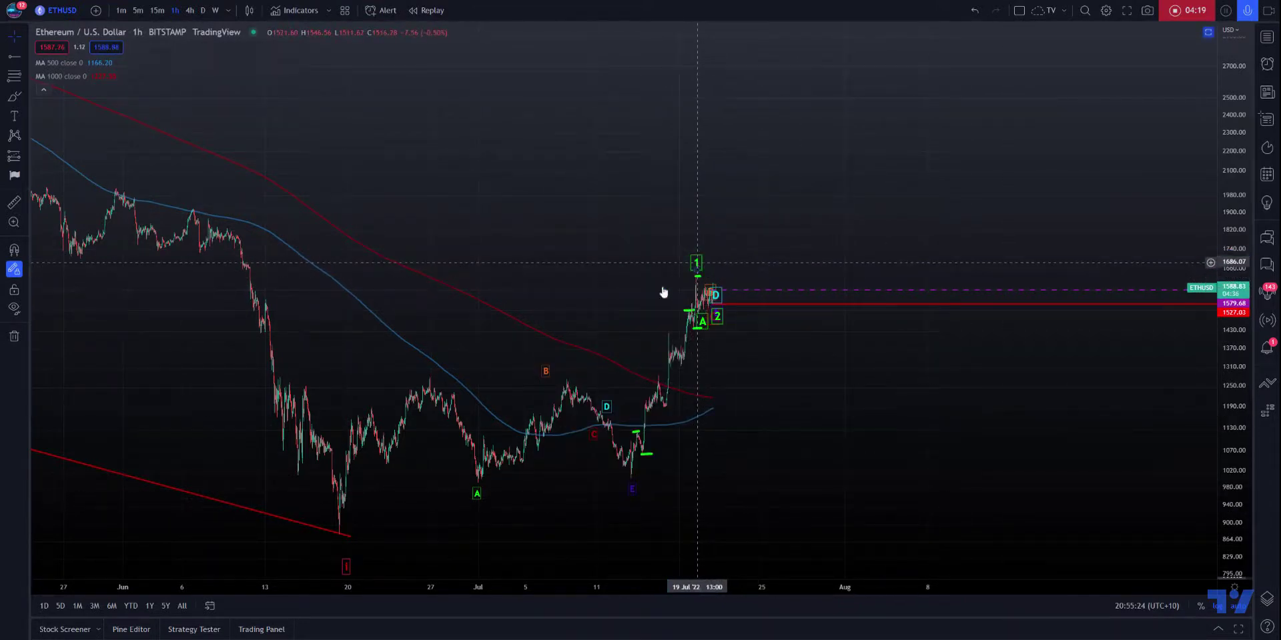
pyautogui.moveTo(696, 264)
pyautogui.mouseDown()
pyautogui.moveTo(424, 380)
pyautogui.moveTo(430, 365)
pyautogui.mouseUp()
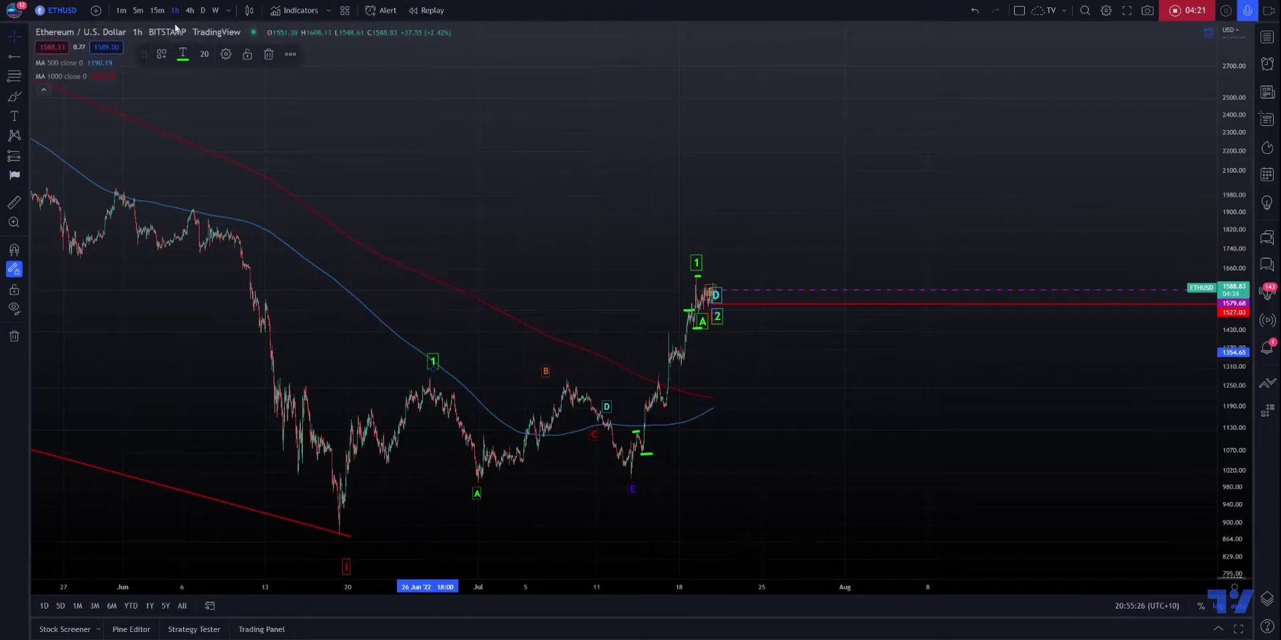
# Step: Recolour the "1" label above the 26 June high with cyan text and a cyan border
pyautogui.click(226, 54)
pyautogui.click(555, 229)
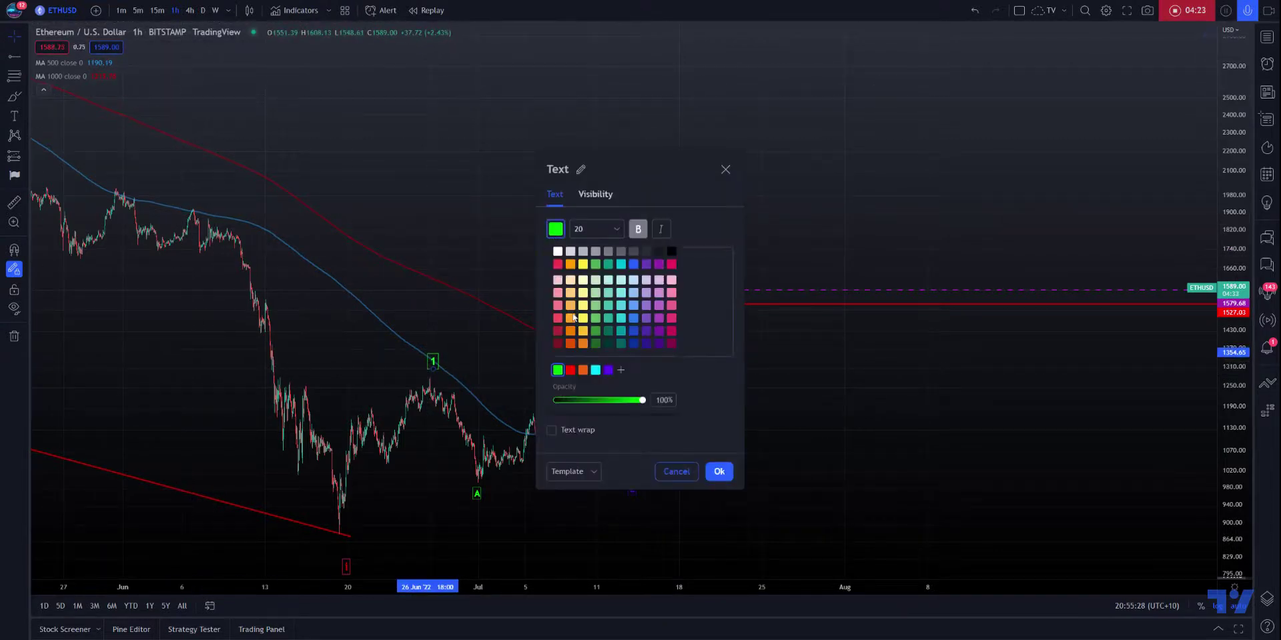
pyautogui.click(595, 371)
pyautogui.click(622, 403)
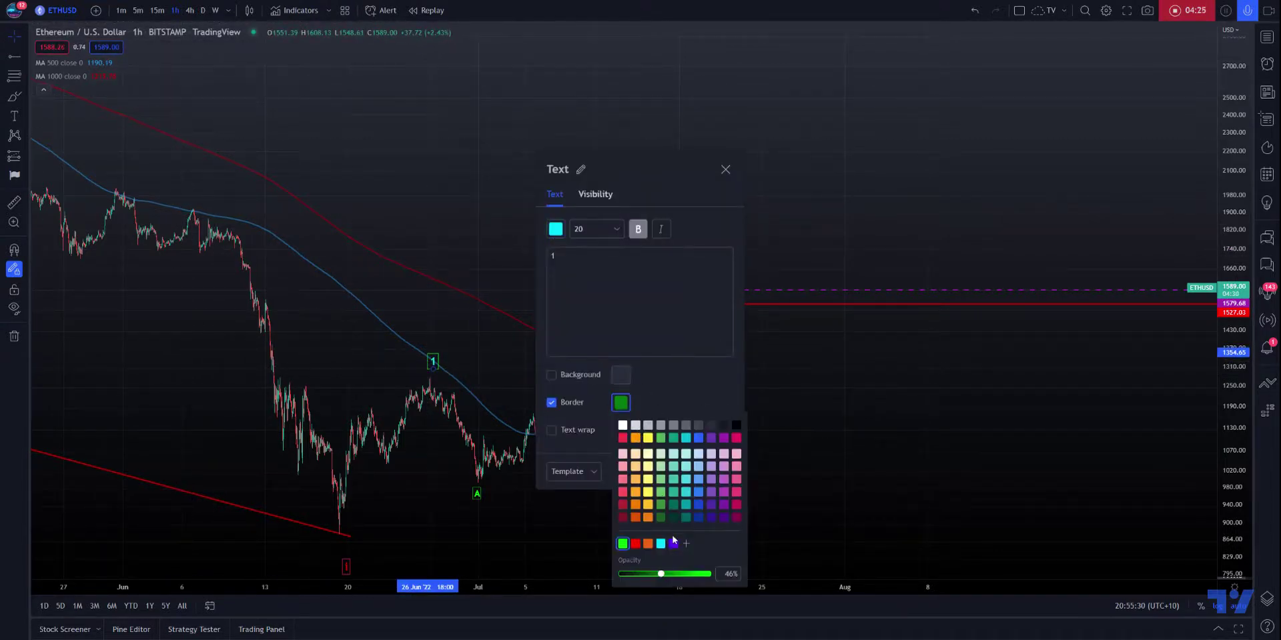
pyautogui.click(680, 483)
pyautogui.click(721, 471)
# Step: Duplicate the cyan "1" label, place the copy below the purple E at the mid-July low, and change its text to "2"
pyautogui.rightClick(892, 342)
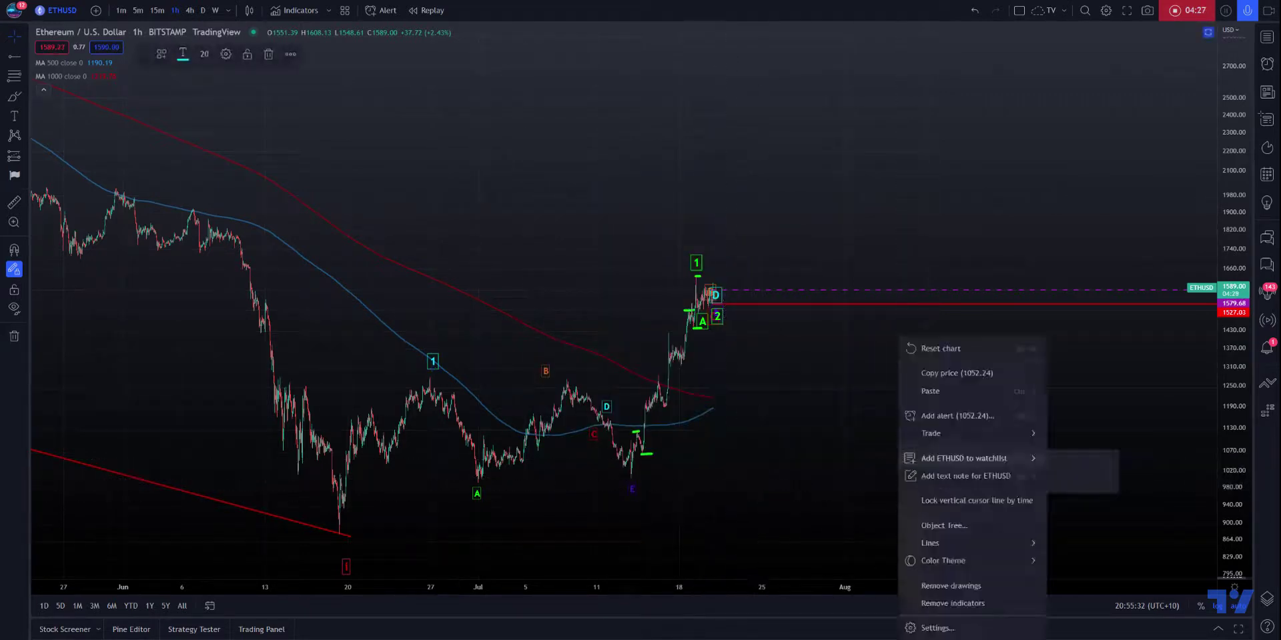
pyautogui.click(944, 457)
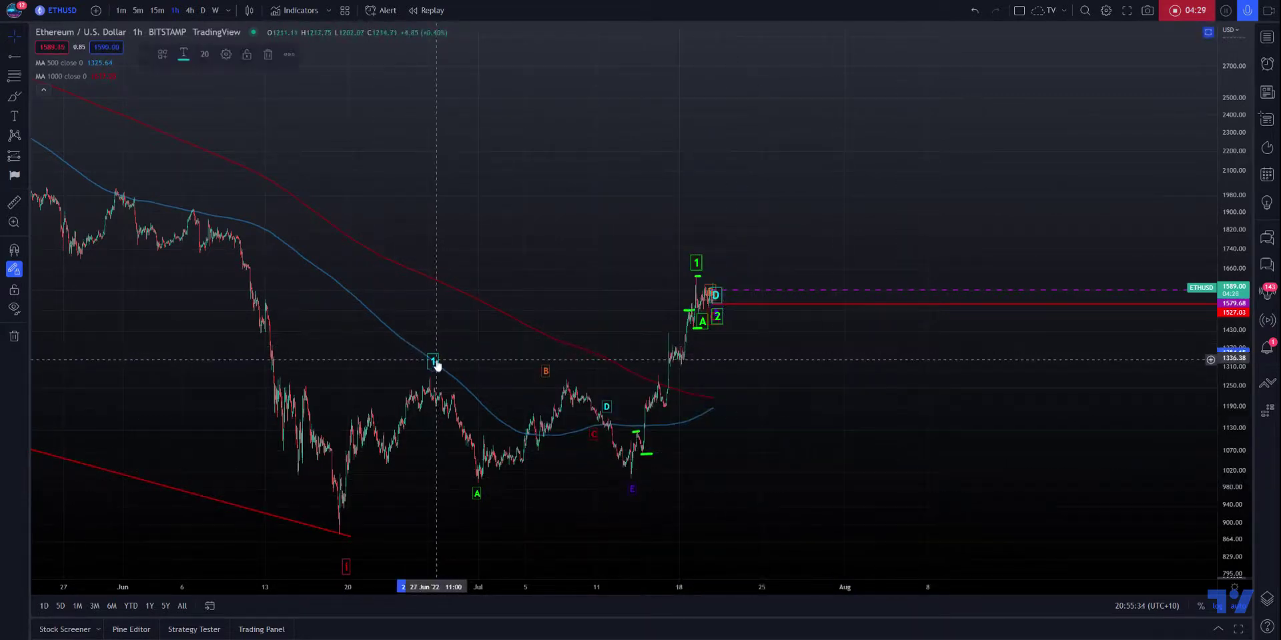
pyautogui.moveTo(436, 365); pyautogui.dragTo(638, 514)
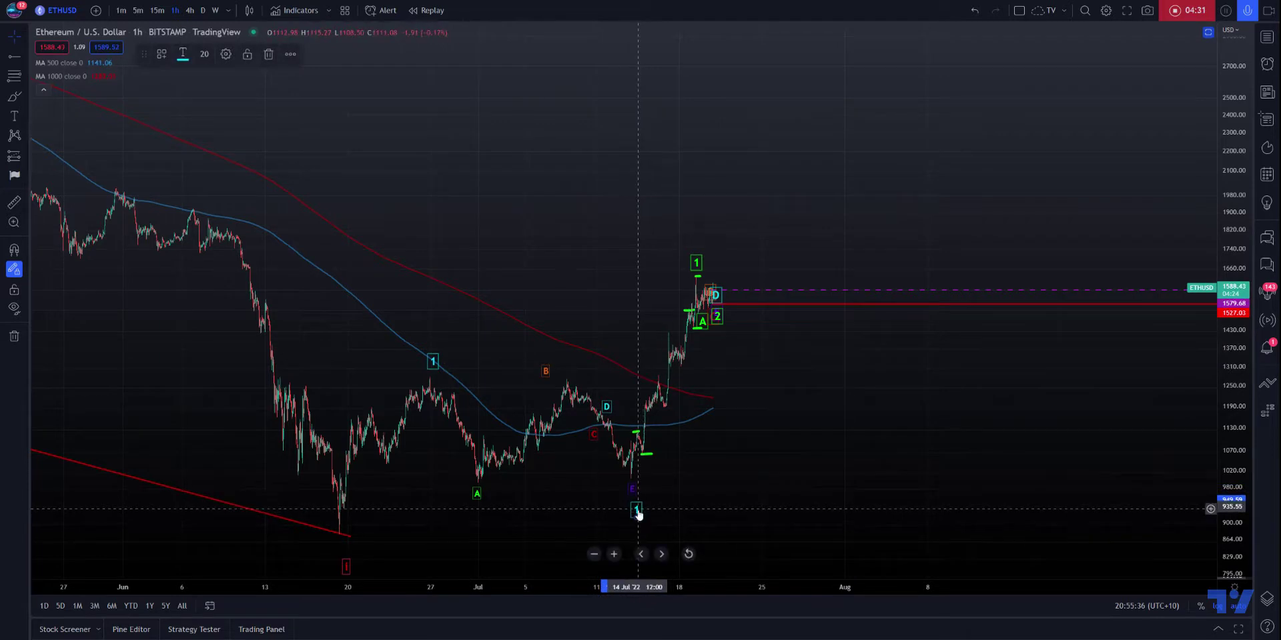
pyautogui.doubleClick(637, 511)
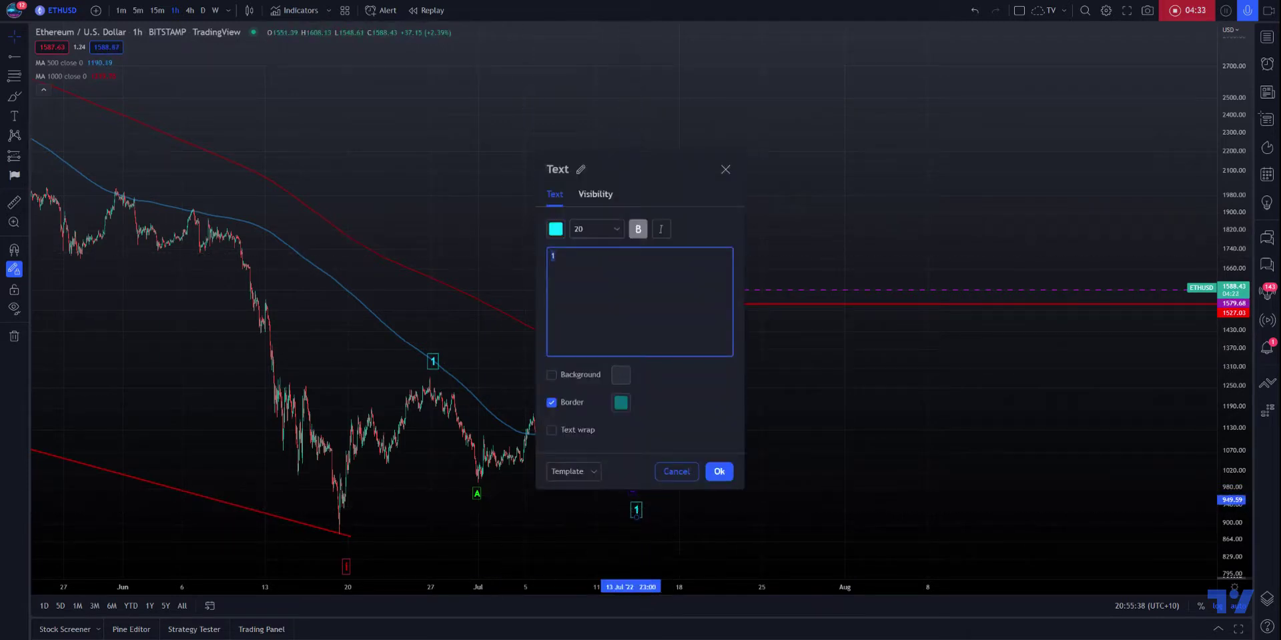
pyautogui.write('2')
pyautogui.click(718, 471)
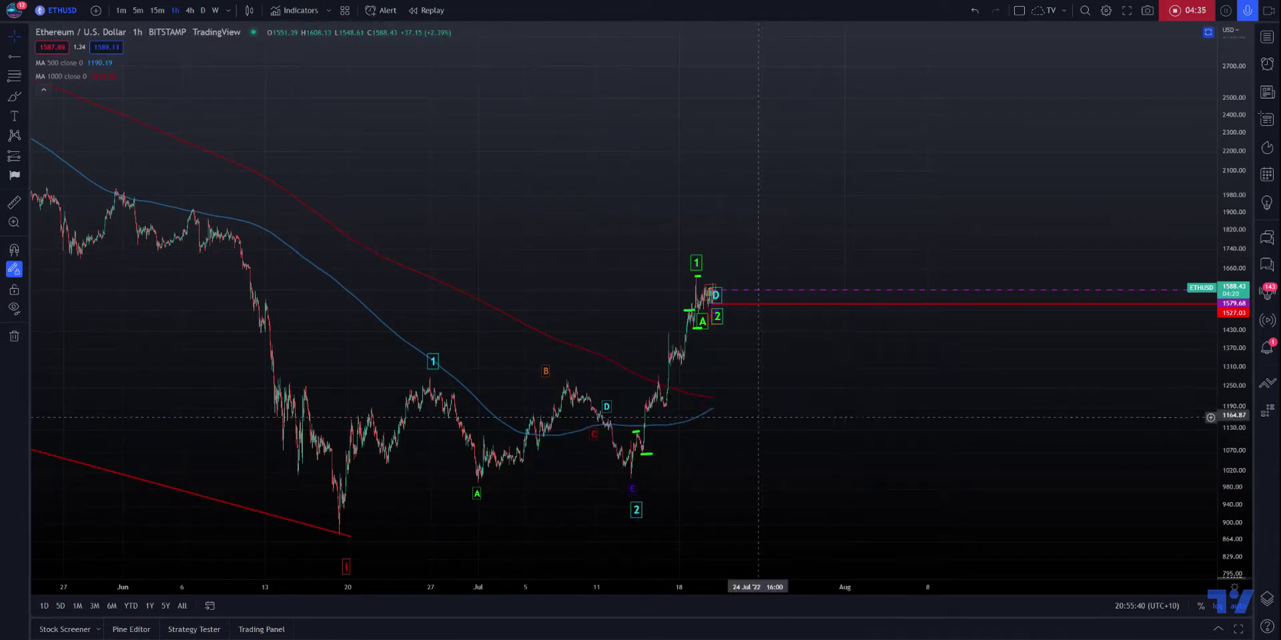
# Step: Examine the decline since April and the cyan 1 and 2 wave labels following the June low
pyautogui.moveTo(794, 374); pyautogui.dragTo(790, 374)
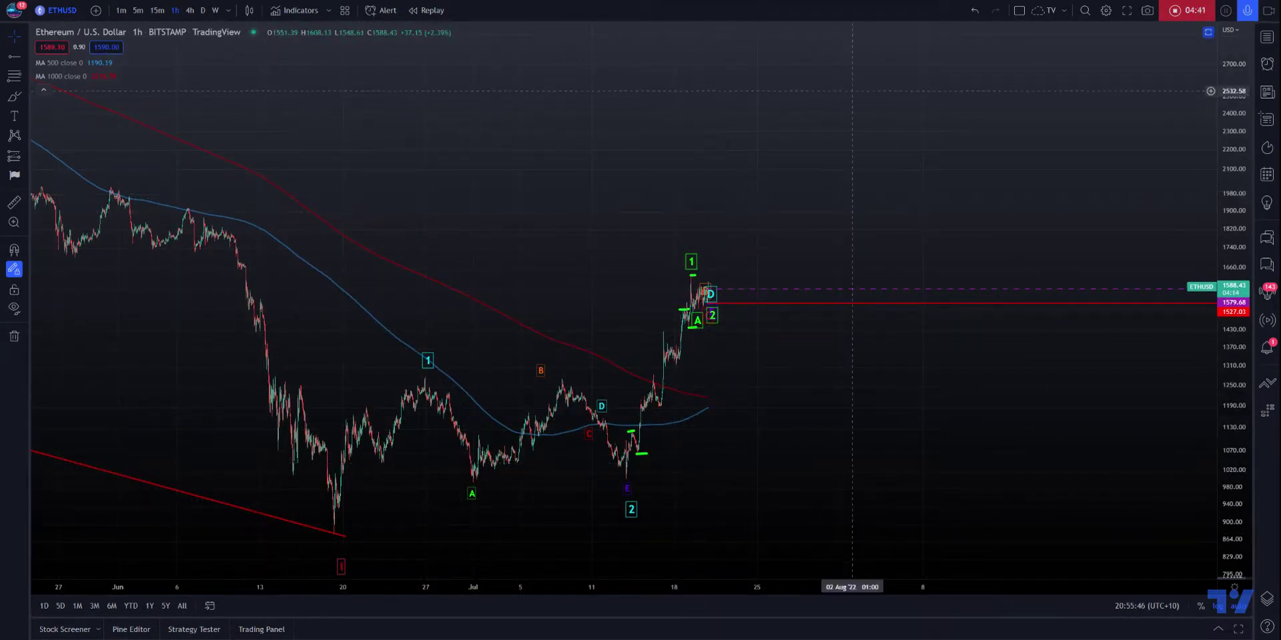
pyautogui.scroll(-5, 601, 533)
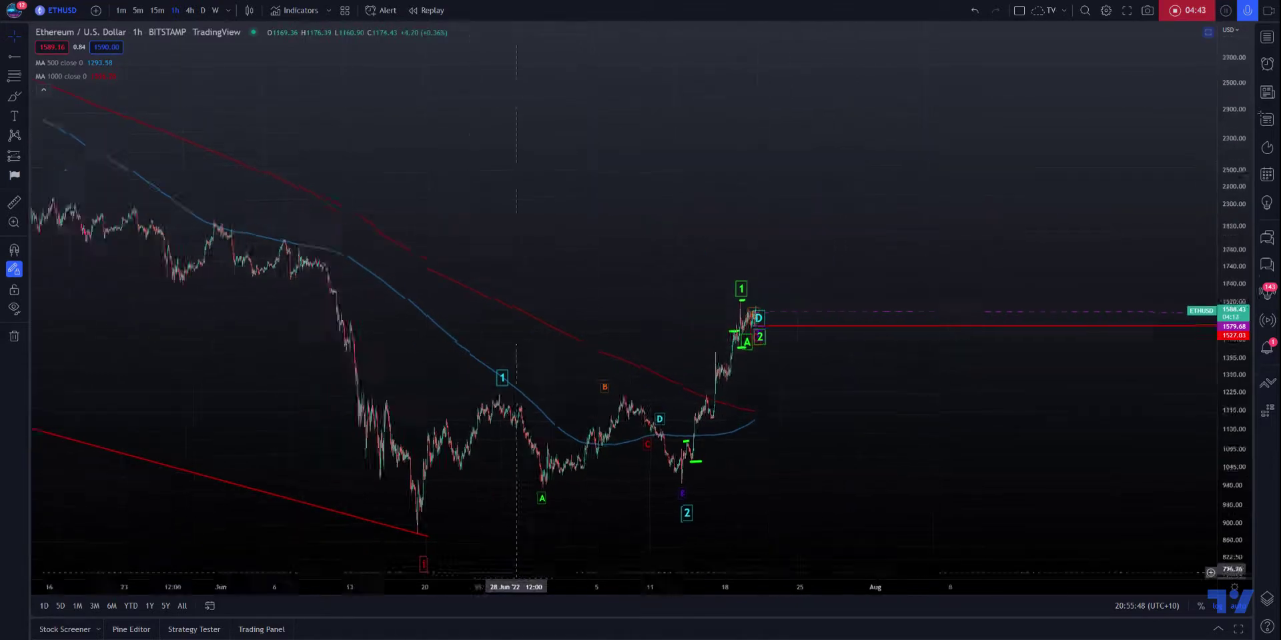
pyautogui.scroll(-2, 682, 562)
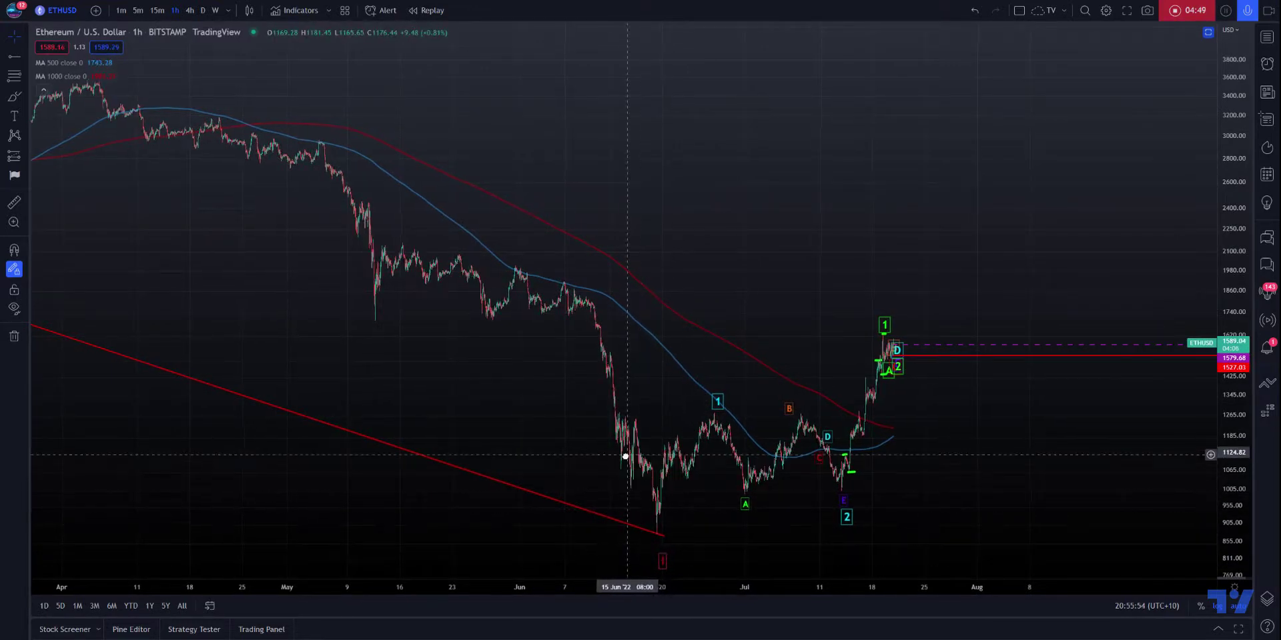
pyautogui.scroll(-2, 500, 571)
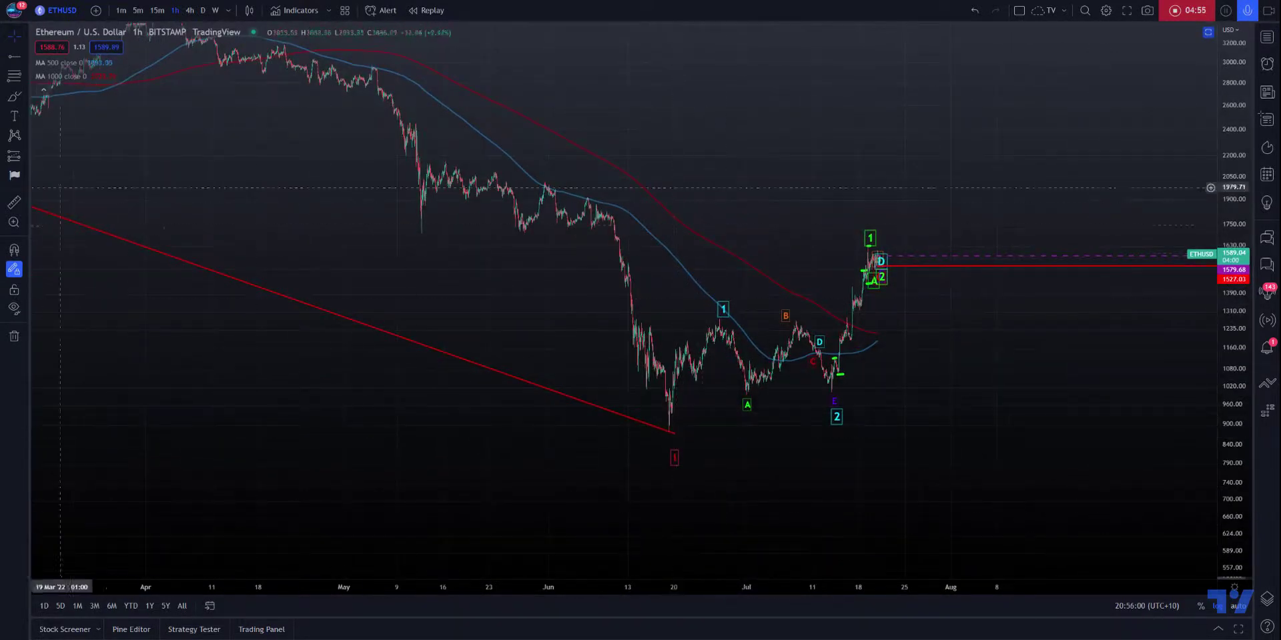
pyautogui.click(674, 459)
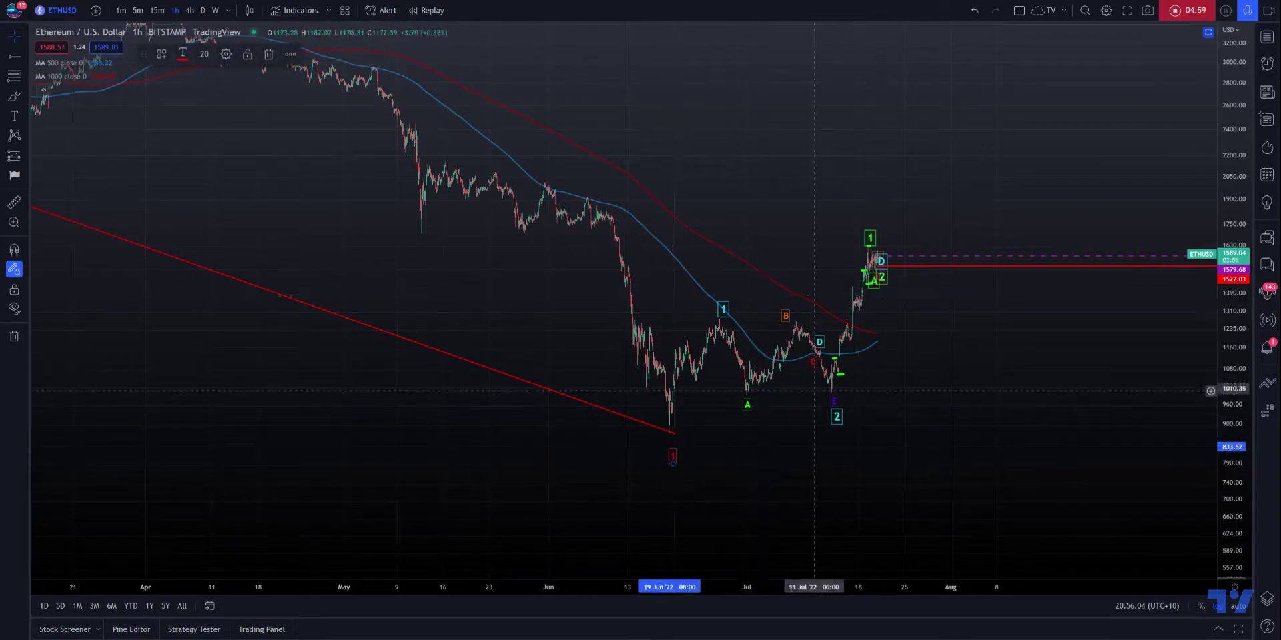
pyautogui.moveTo(895, 363); pyautogui.dragTo(703, 352)
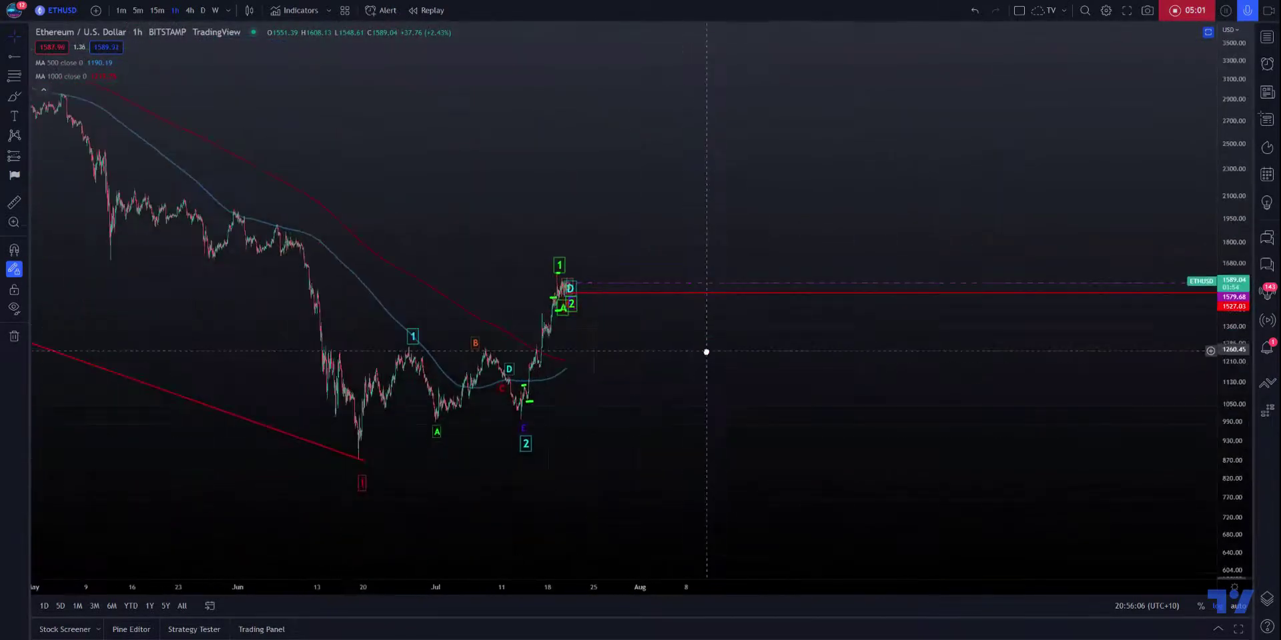
pyautogui.click(401, 345)
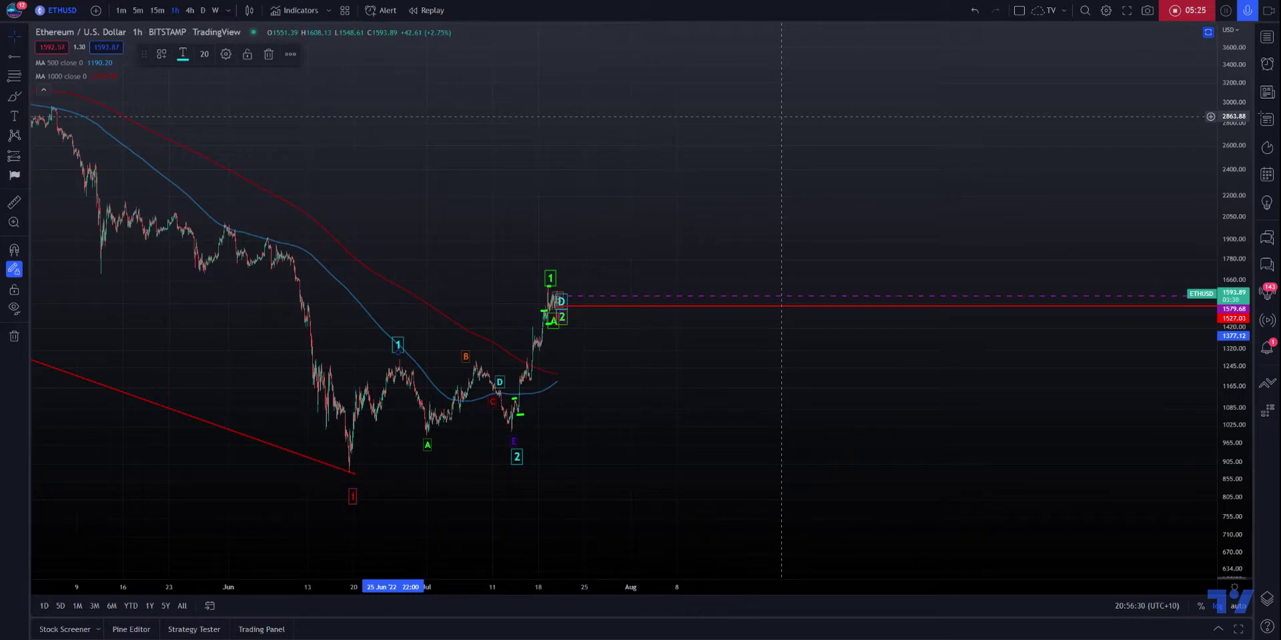
pyautogui.moveTo(781, 117); pyautogui.dragTo(855, 317)
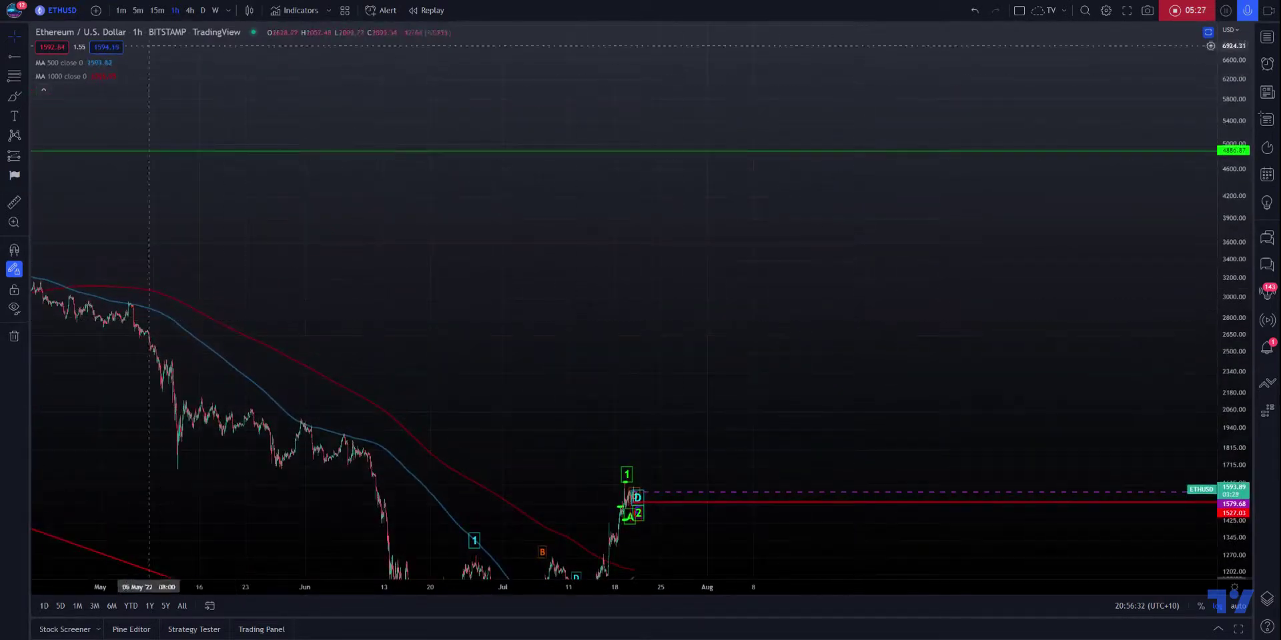
# Step: Switch to the 4-hour interval and draw a Fibonacci retracement from the November 2021 peak at 4880.90 to the June 2022 low level at 881.08
pyautogui.click(191, 10)
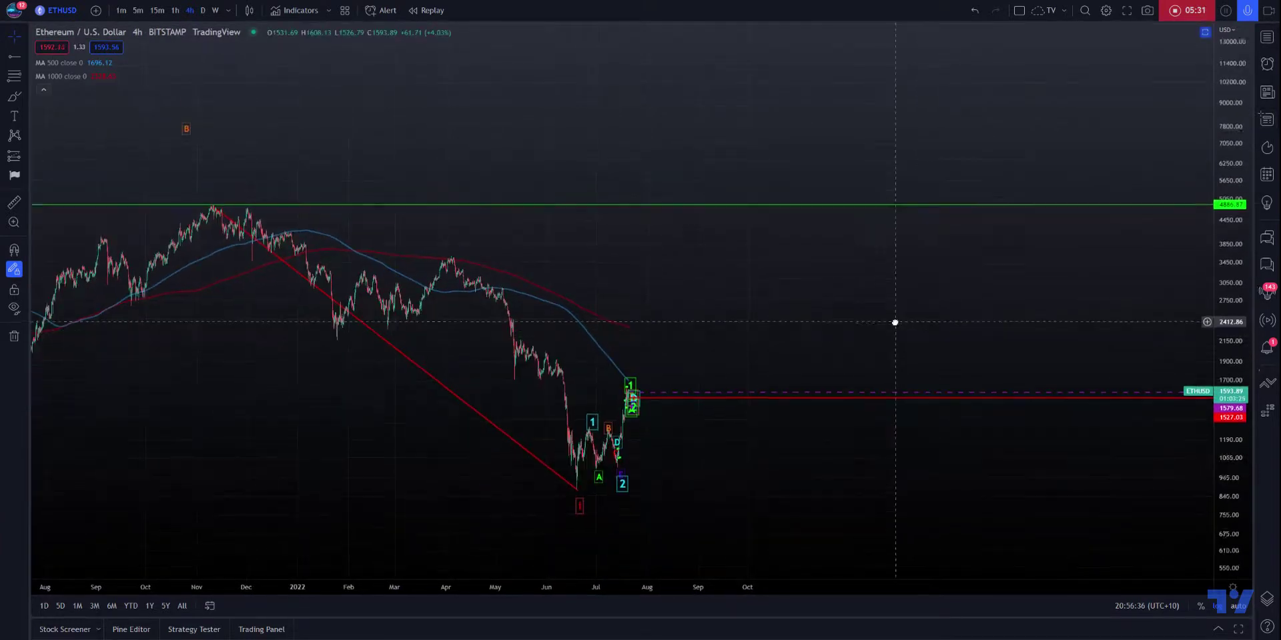
pyautogui.moveTo(895, 322); pyautogui.dragTo(890, 342)
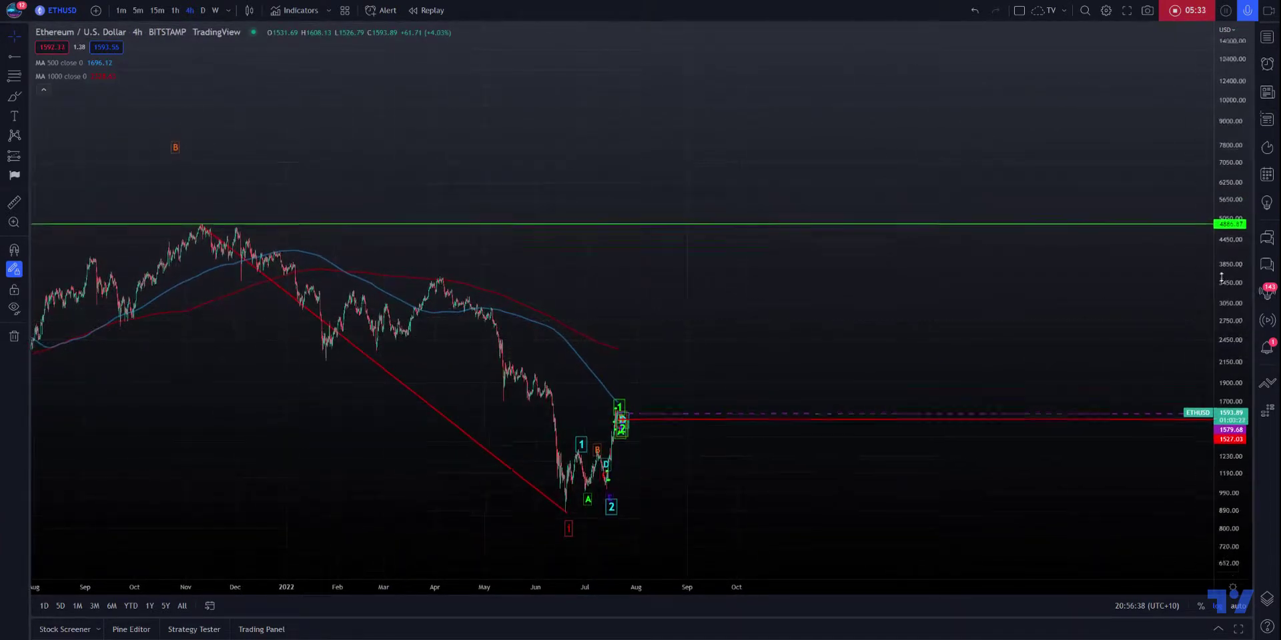
pyautogui.moveTo(1218, 326); pyautogui.dragTo(1209, 295)
pyautogui.moveTo(793, 199); pyautogui.dragTo(737, 220)
pyautogui.click(17, 80)
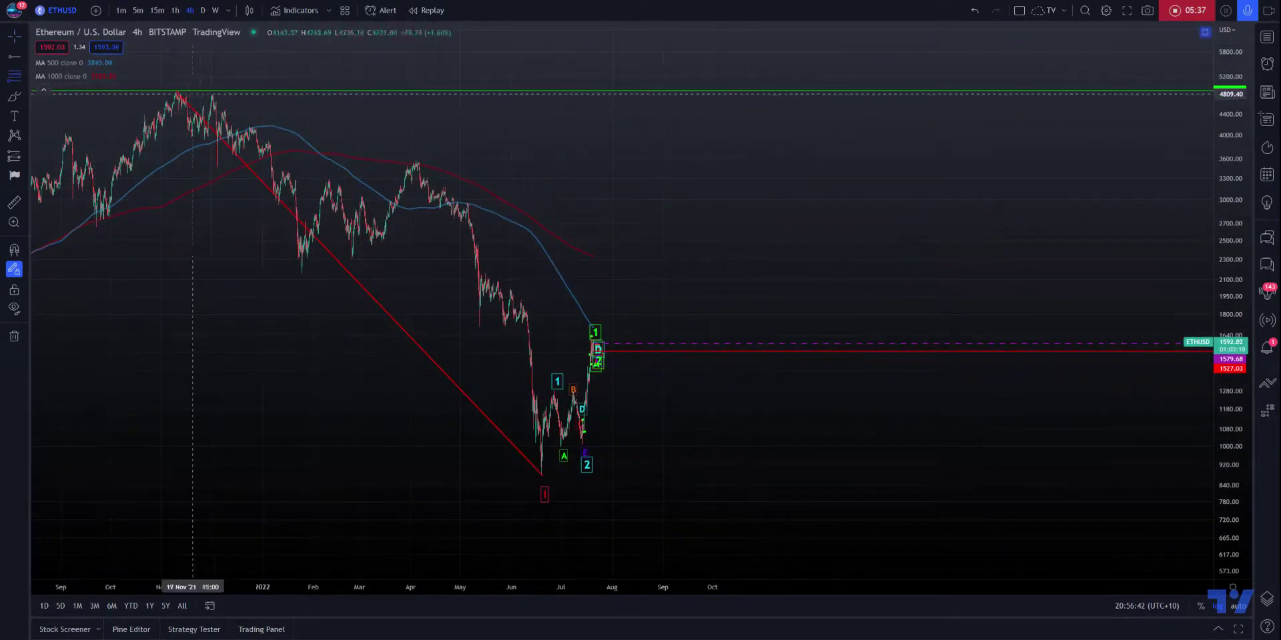
pyautogui.click(176, 90)
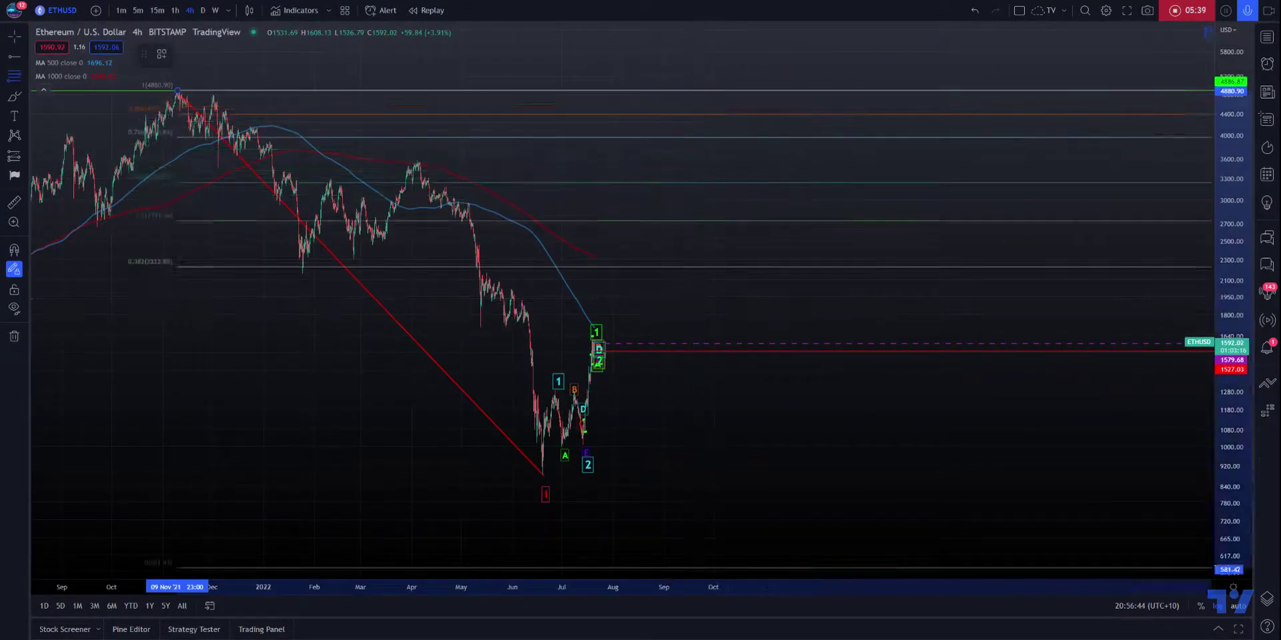
pyautogui.click(1150, 475)
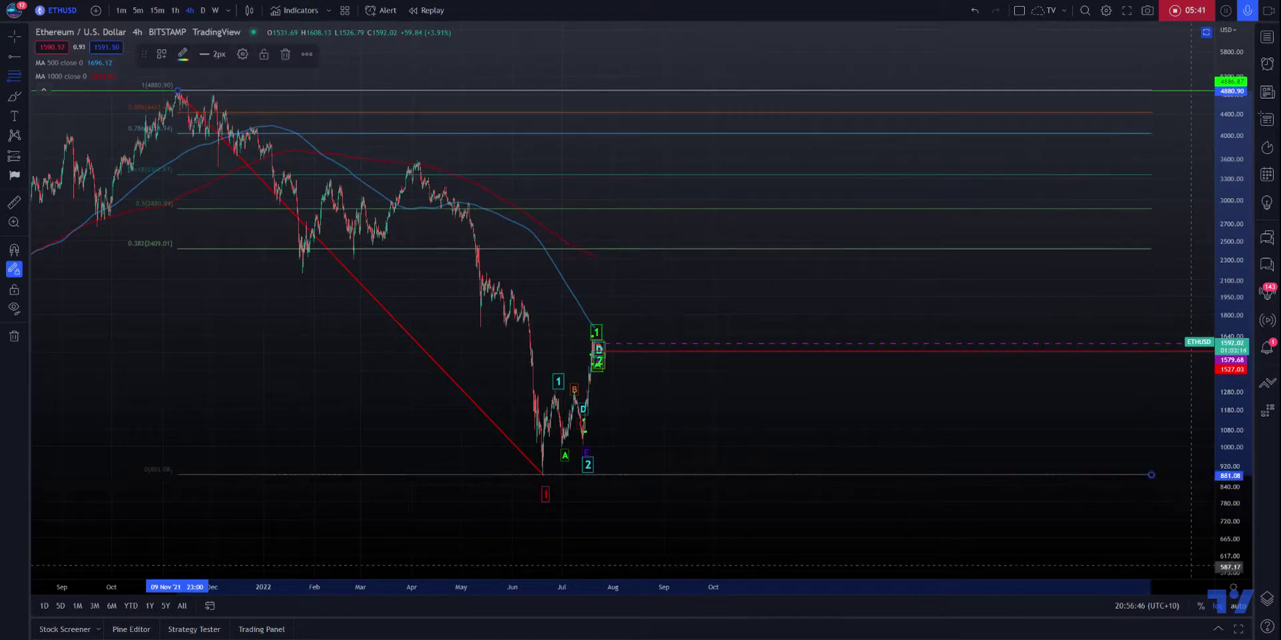
pyautogui.click(791, 423)
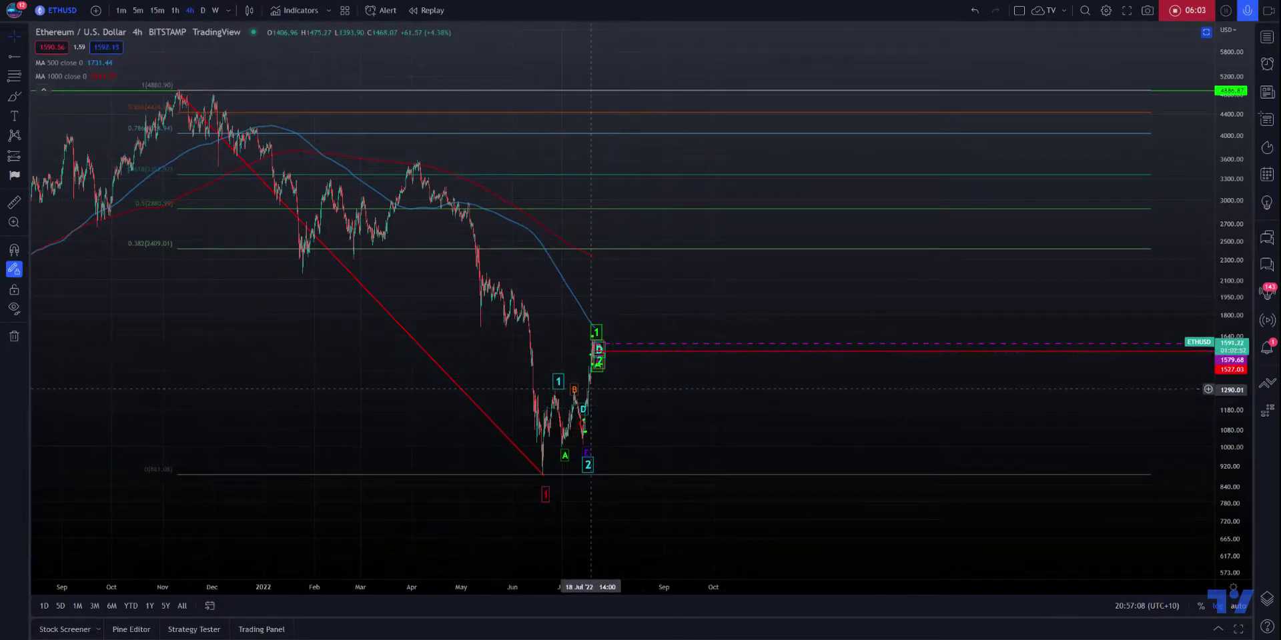
# Step: Brush a green projected wave path from the June 2022 low to just below the November 2021 high, and delete it
pyautogui.click(14, 96)
pyautogui.click(542, 474)
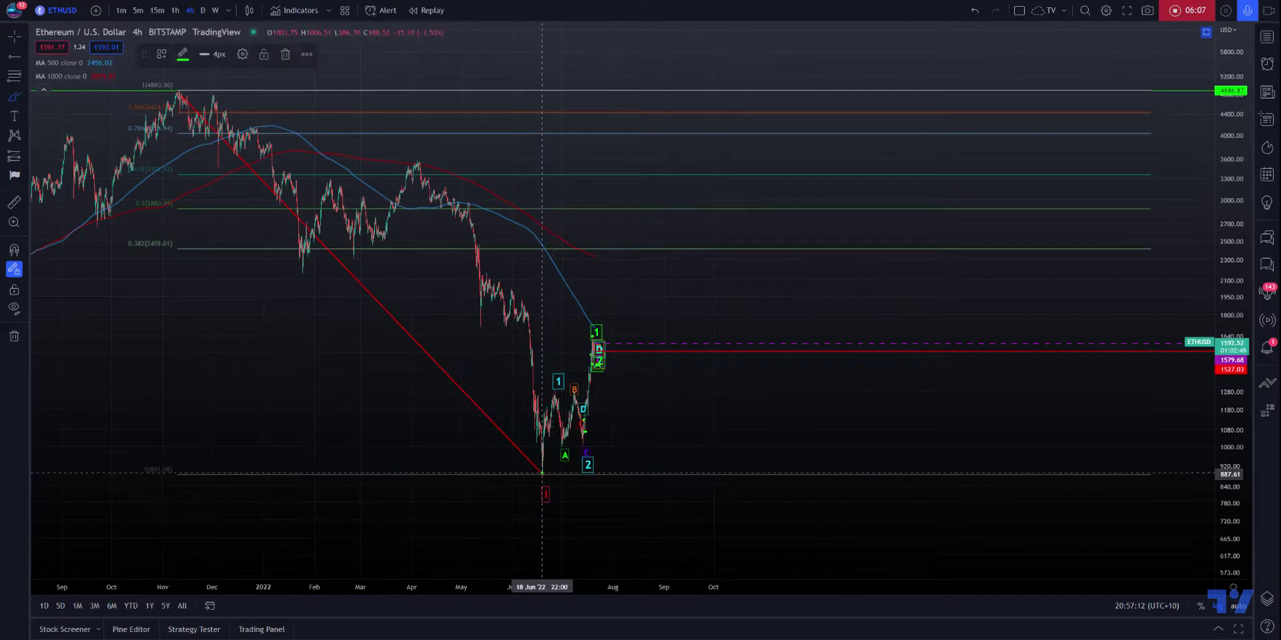
pyautogui.moveTo(566, 392)
pyautogui.mouseDown()
pyautogui.moveTo(584, 434)
pyautogui.moveTo(610, 193)
pyautogui.moveTo(627, 213)
pyautogui.moveTo(649, 197)
pyautogui.moveTo(654, 145)
pyautogui.mouseUp()
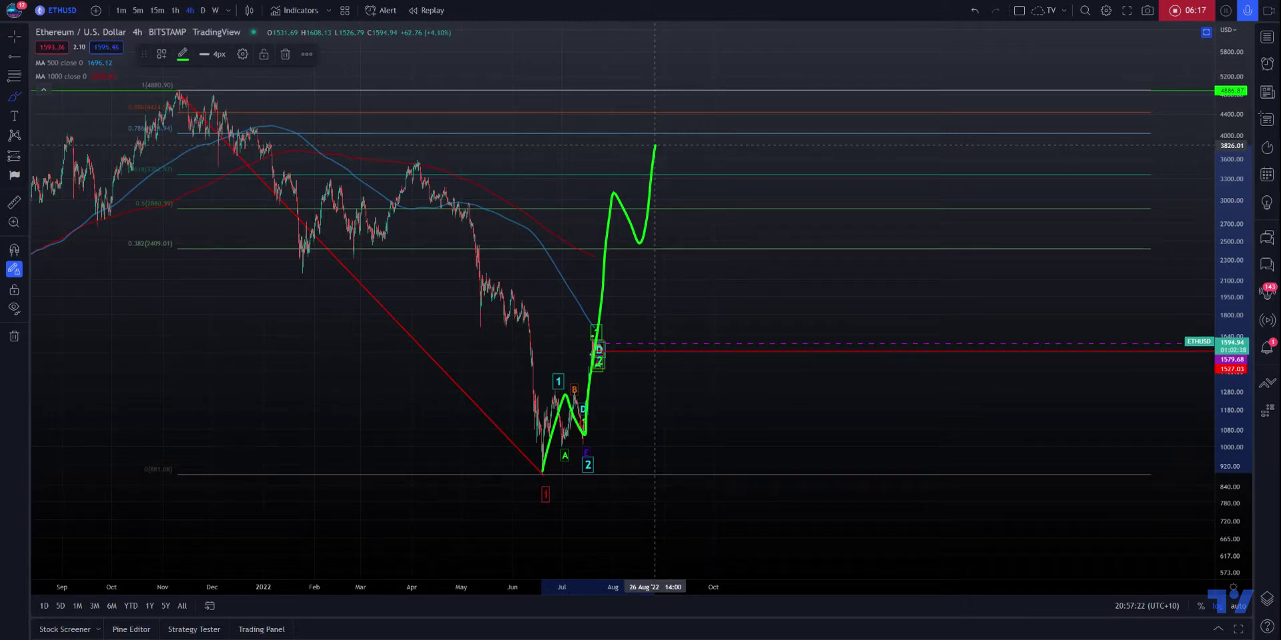
pyautogui.moveTo(654, 145)
pyautogui.mouseDown()
pyautogui.moveTo(696, 273)
pyautogui.moveTo(709, 217)
pyautogui.moveTo(726, 352)
pyautogui.moveTo(732, 308)
pyautogui.moveTo(742, 322)
pyautogui.moveTo(864, 102)
pyautogui.mouseUp()
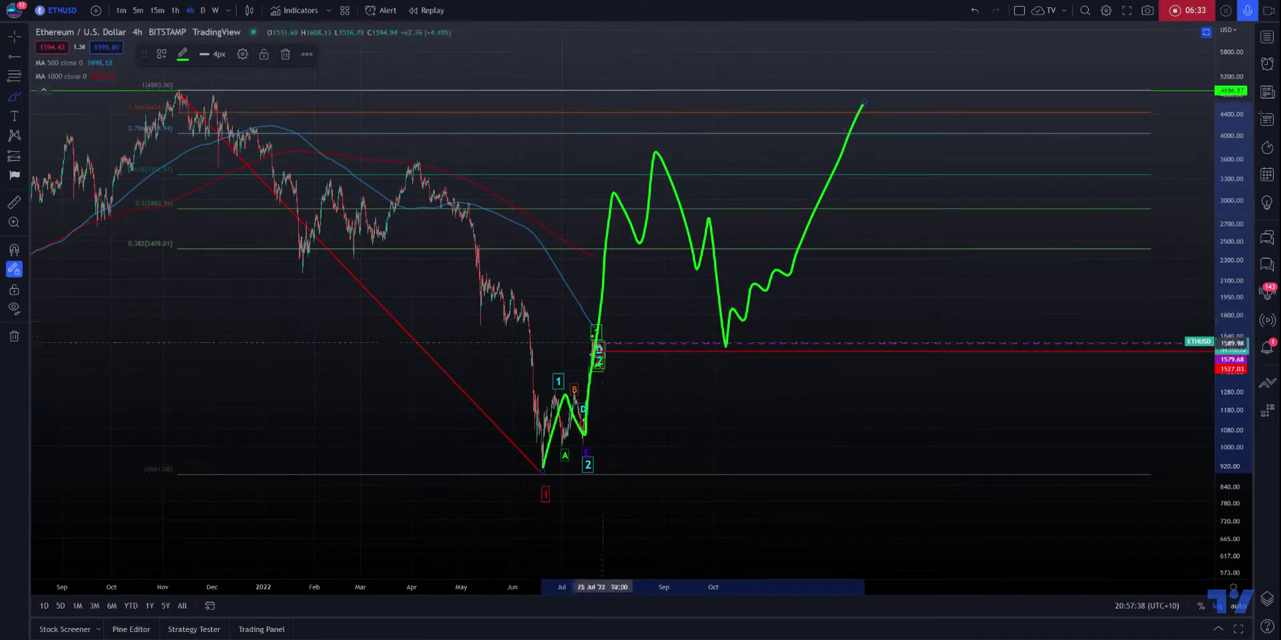
pyautogui.press('Escape')
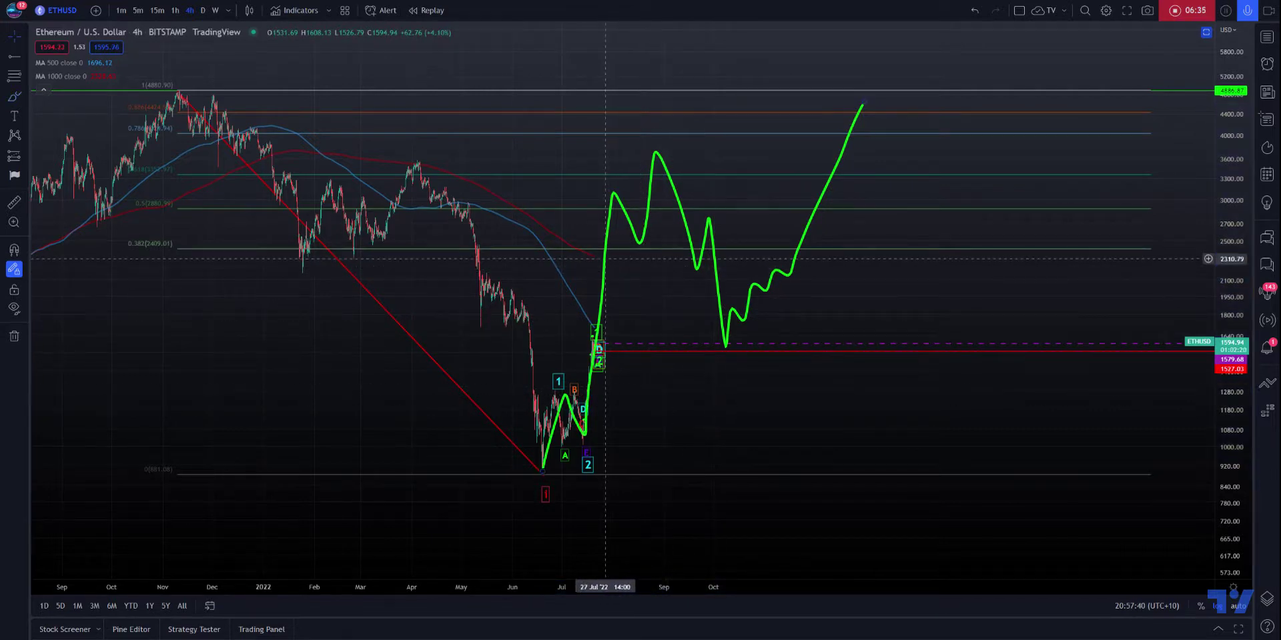
pyautogui.click(605, 259)
pyautogui.press('Delete')
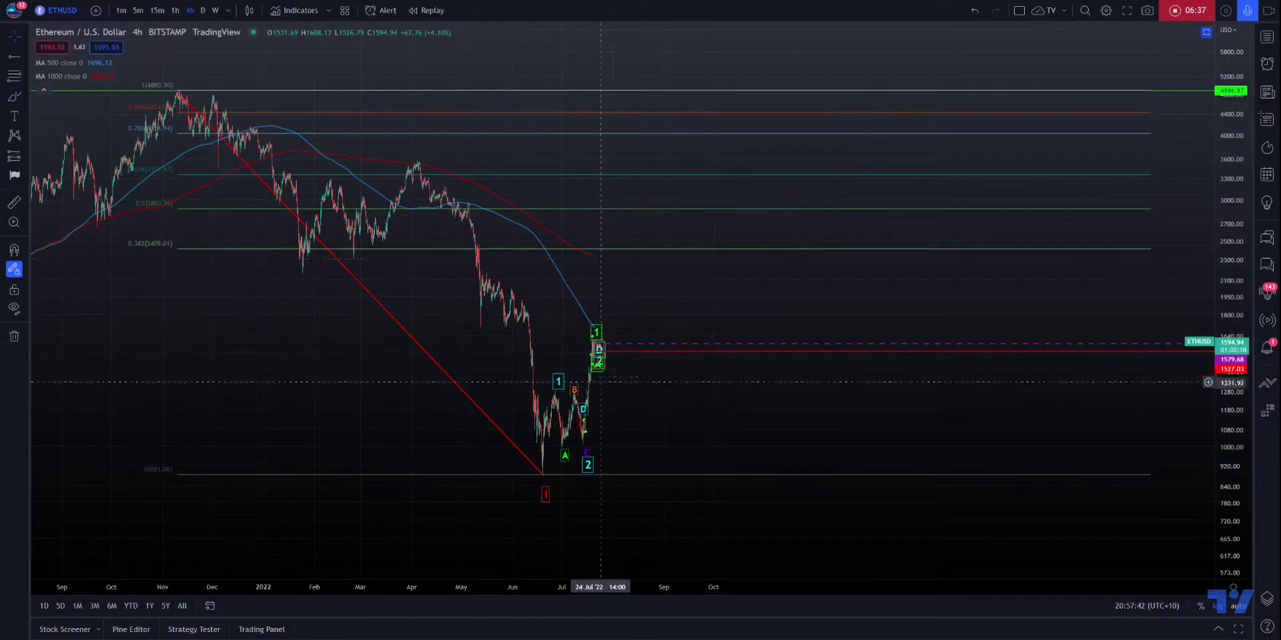
# Step: Nudge the green "1" label above the July peak slightly earlier, to 17 July 2022 at about 1715.91
pyautogui.click(599, 331)
pyautogui.moveTo(599, 331); pyautogui.dragTo(592, 335)
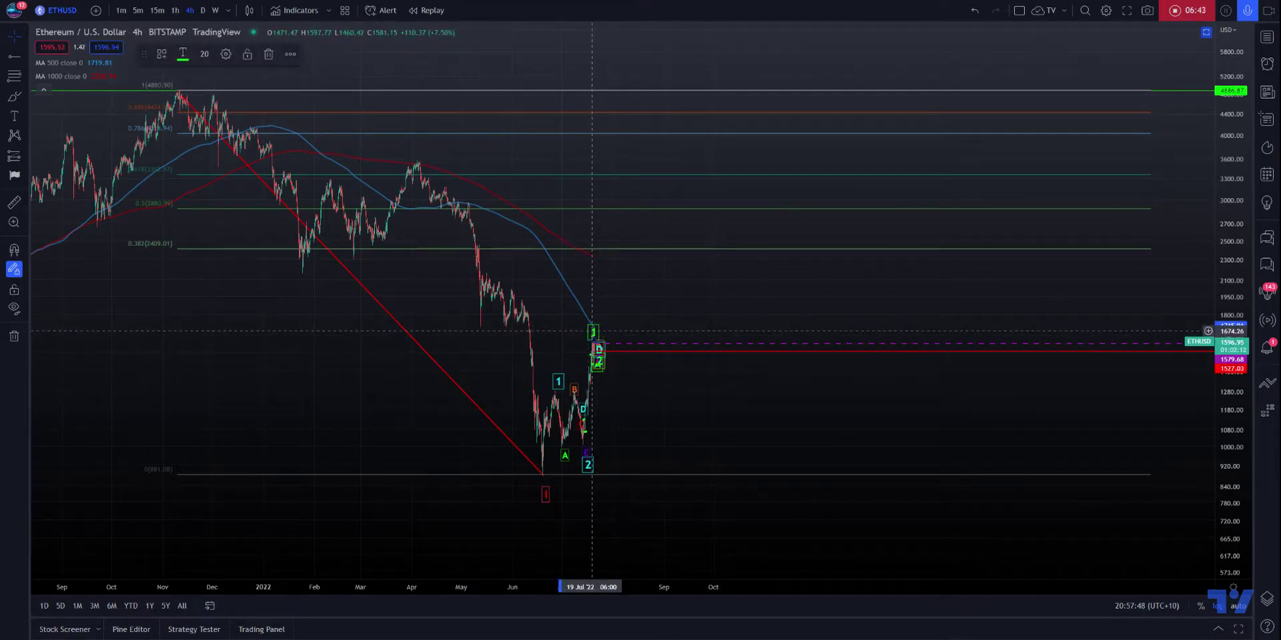
pyautogui.moveTo(590, 331); pyautogui.dragTo(589, 331)
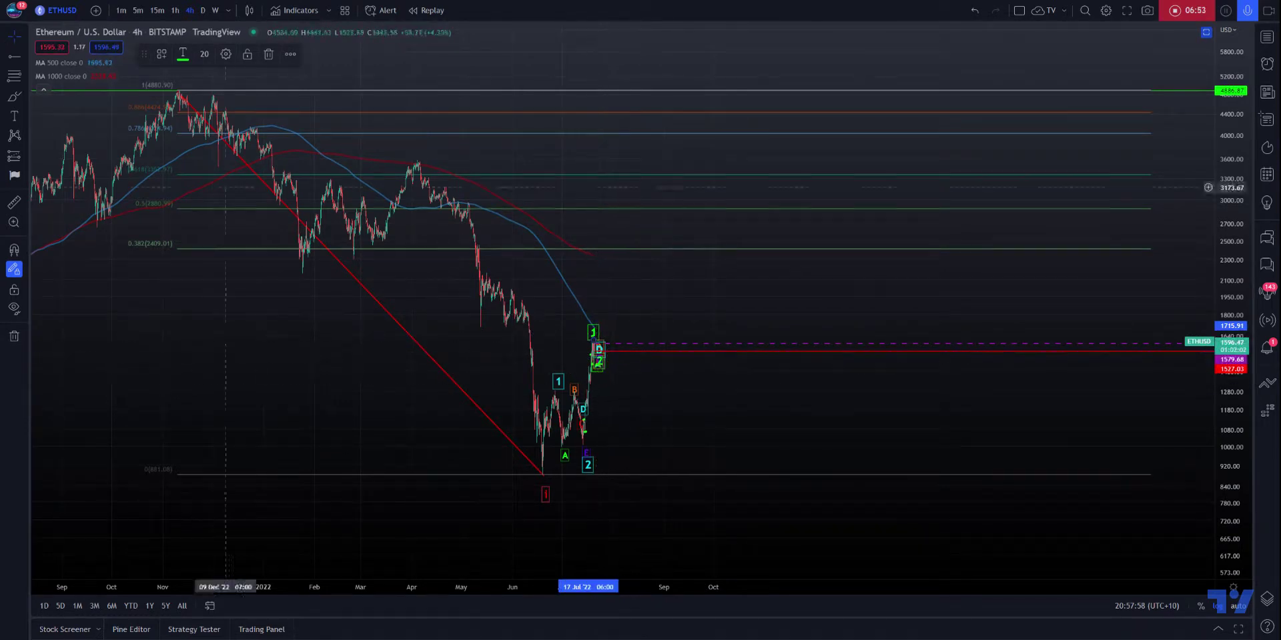
# Step: Draw connected trend lines from about 1488 in late July up to 2500, down to 2141, up to 3031, down to 1470 and up to 4369
pyautogui.click(28, 64)
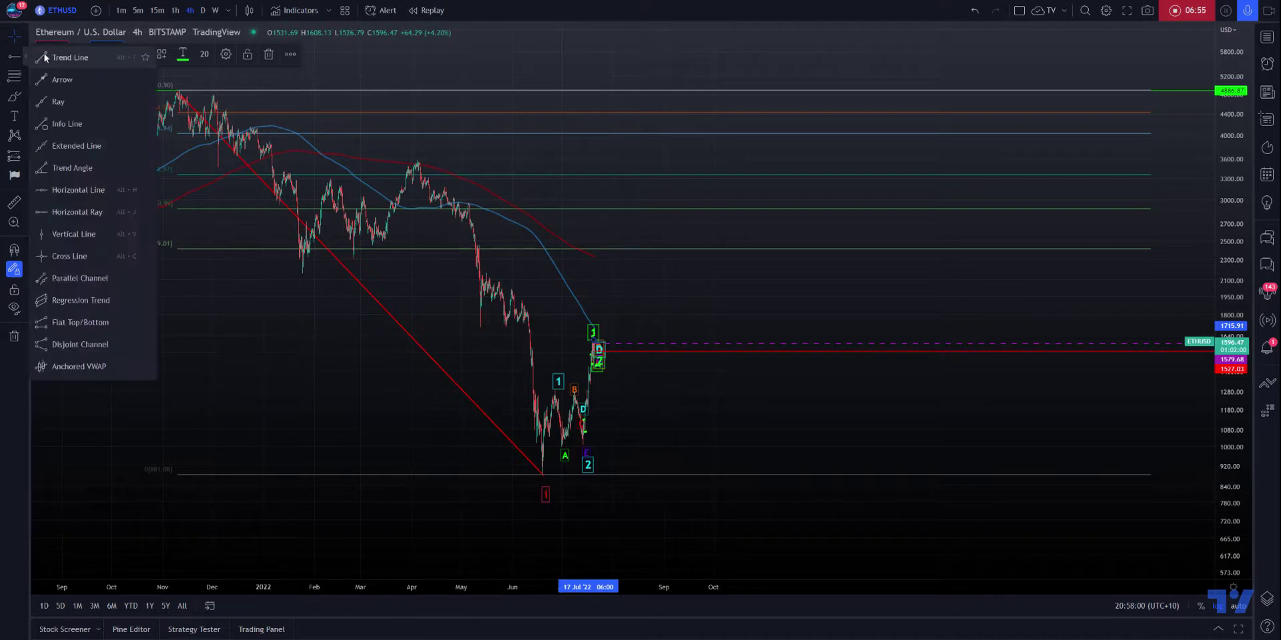
pyautogui.click(61, 55)
pyautogui.click(605, 356)
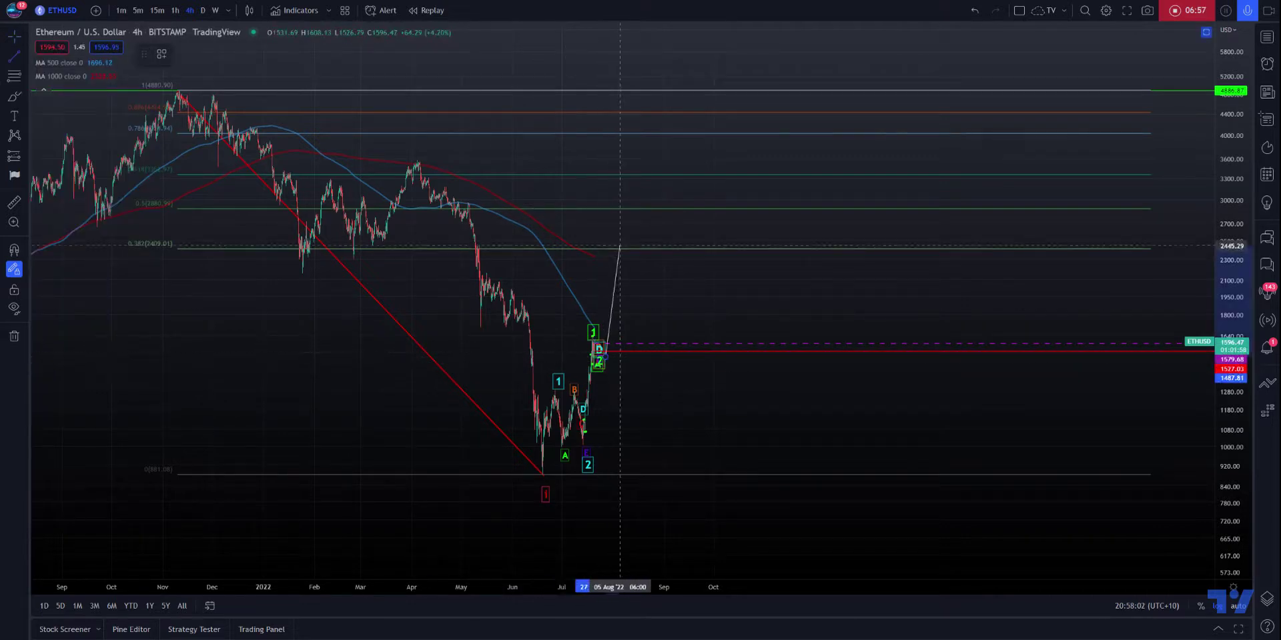
pyautogui.click(615, 240)
pyautogui.click(636, 276)
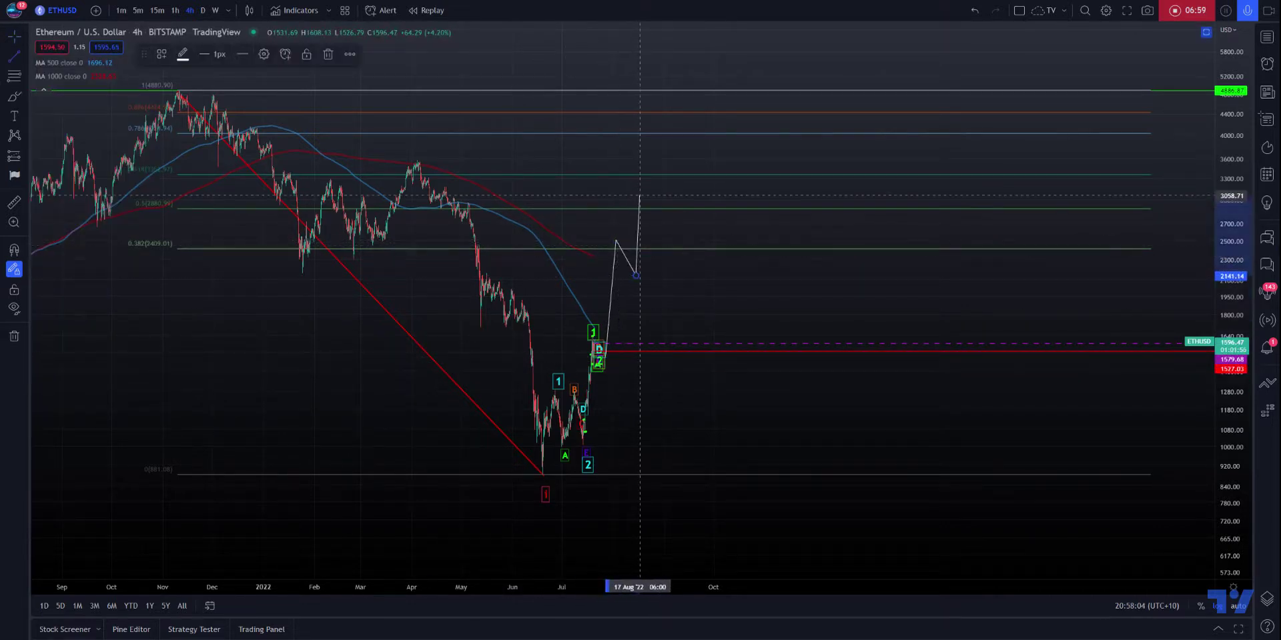
pyautogui.click(643, 198)
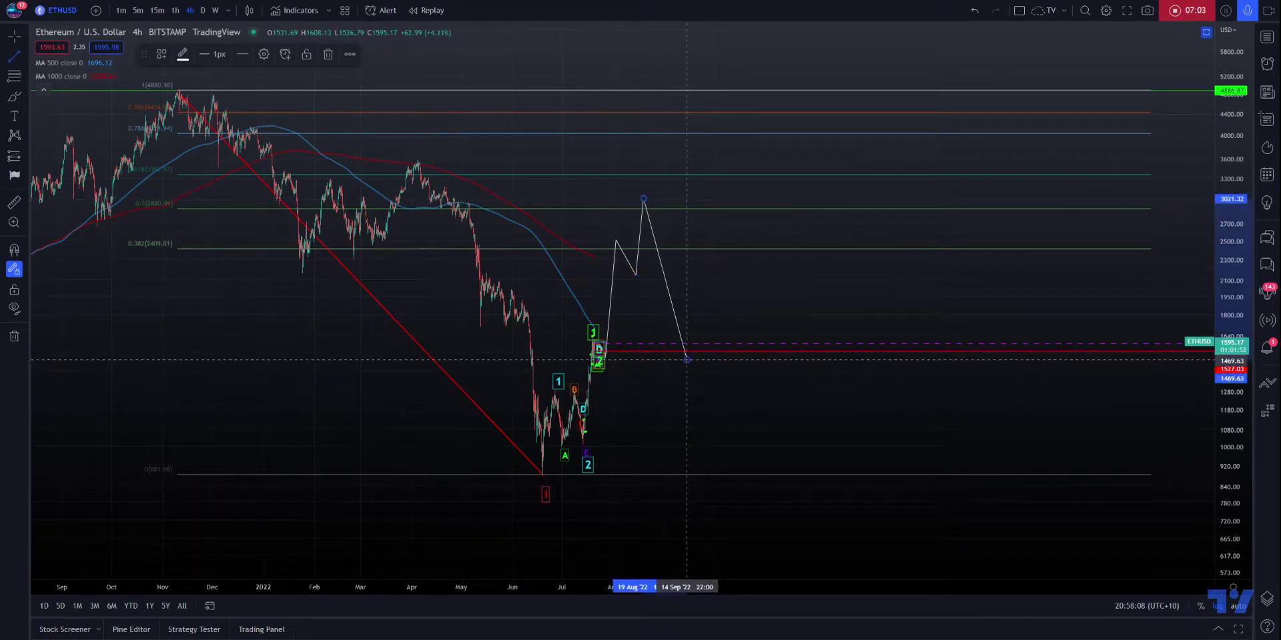
pyautogui.click(687, 360)
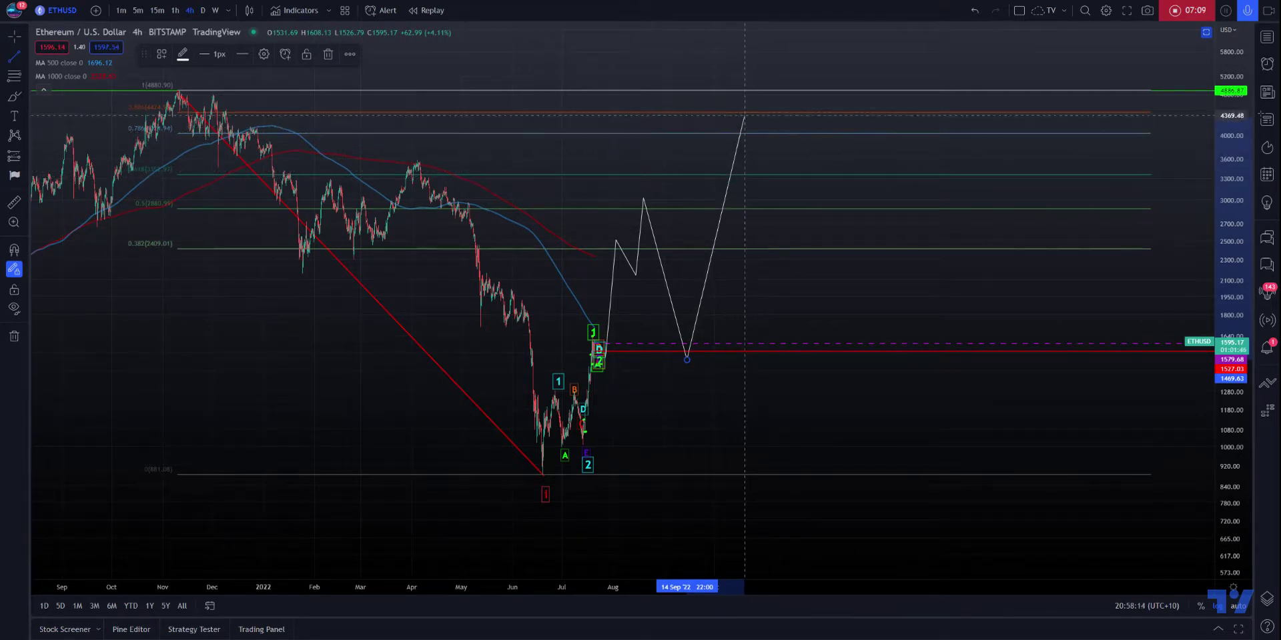
pyautogui.doubleClick(745, 115)
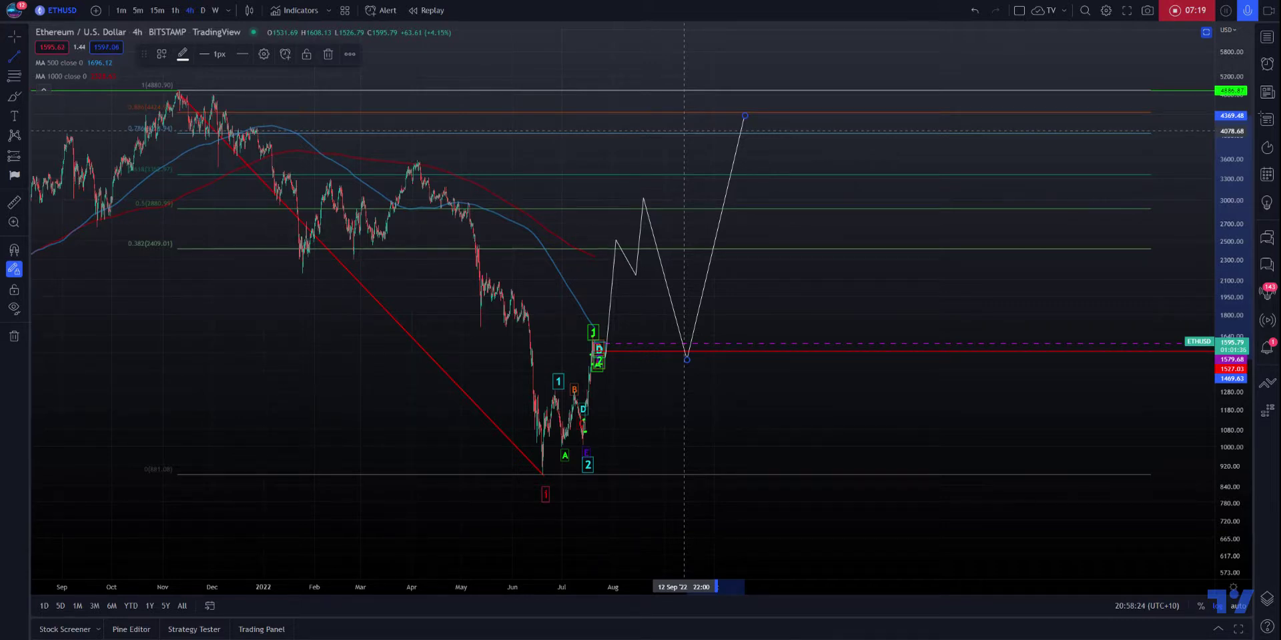
pyautogui.moveTo(270, 351); pyautogui.dragTo(643, 347)
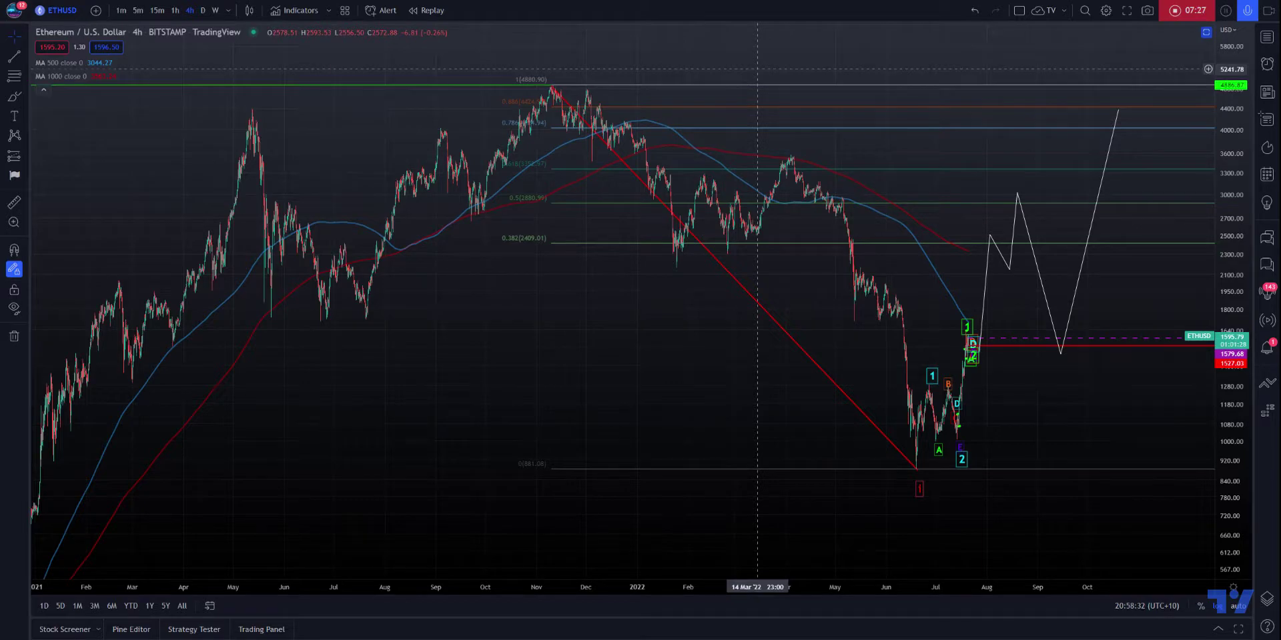
pyautogui.moveTo(757, 68); pyautogui.dragTo(272, 244)
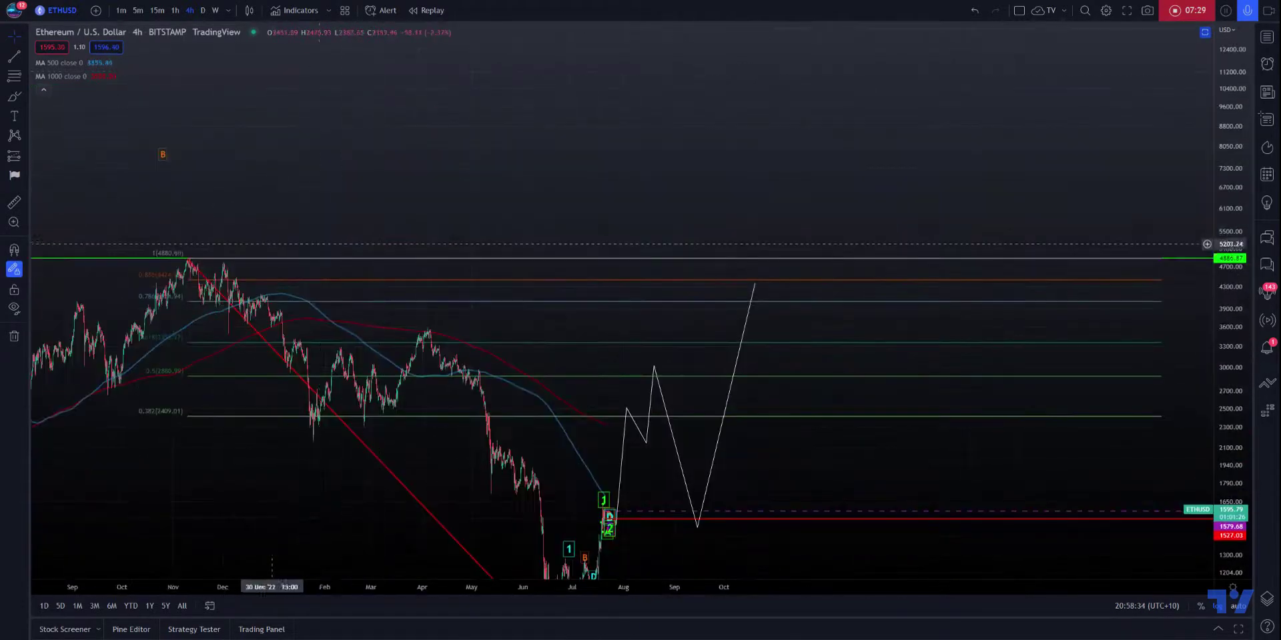
pyautogui.moveTo(693, 550); pyautogui.dragTo(696, 467)
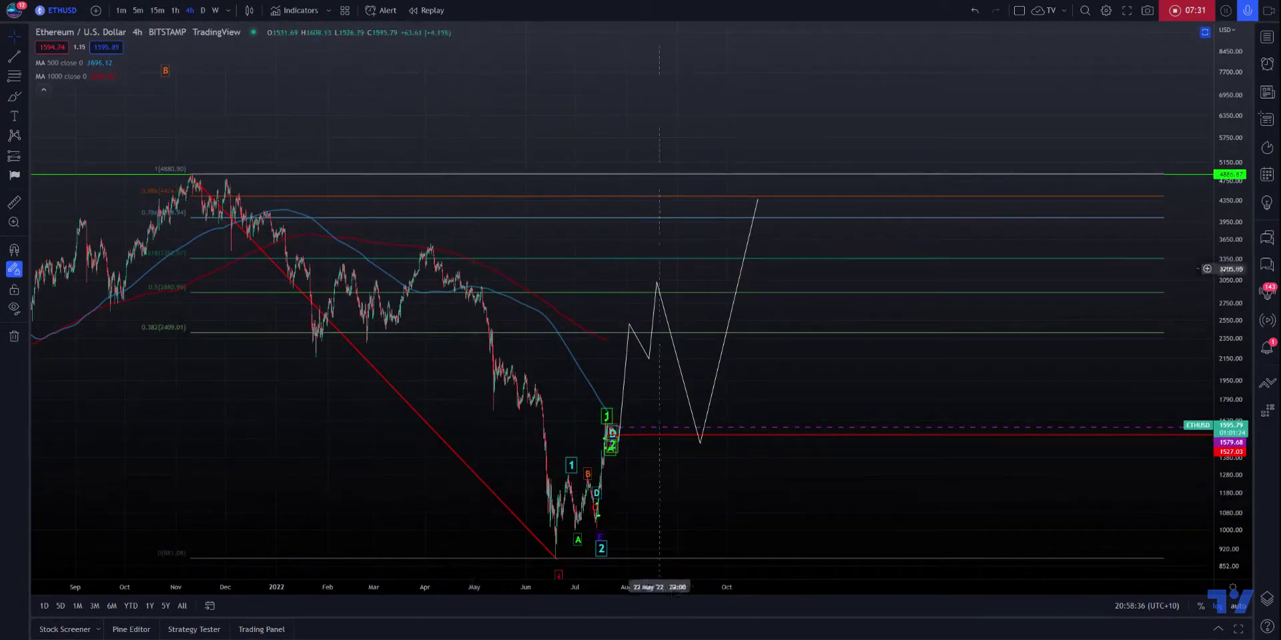
# Step: Review the July wave labels and recent price action on the 15-minute and 5-minute intervals
pyautogui.moveTo(756, 509); pyautogui.dragTo(779, 413)
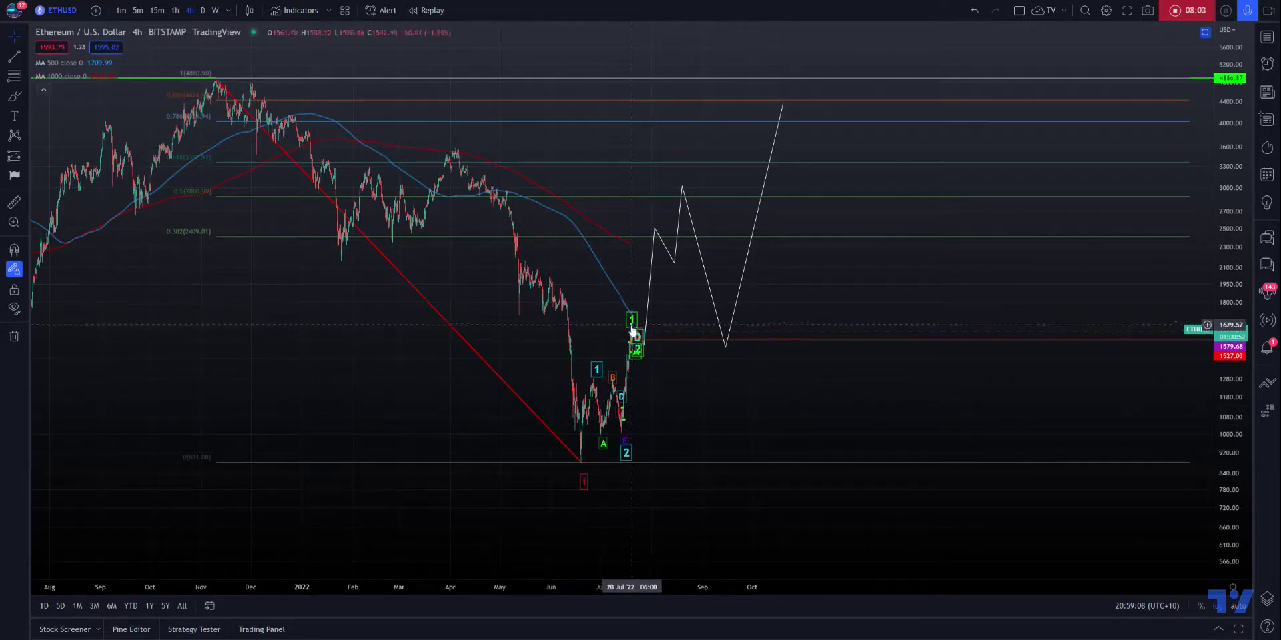
pyautogui.click(159, 18)
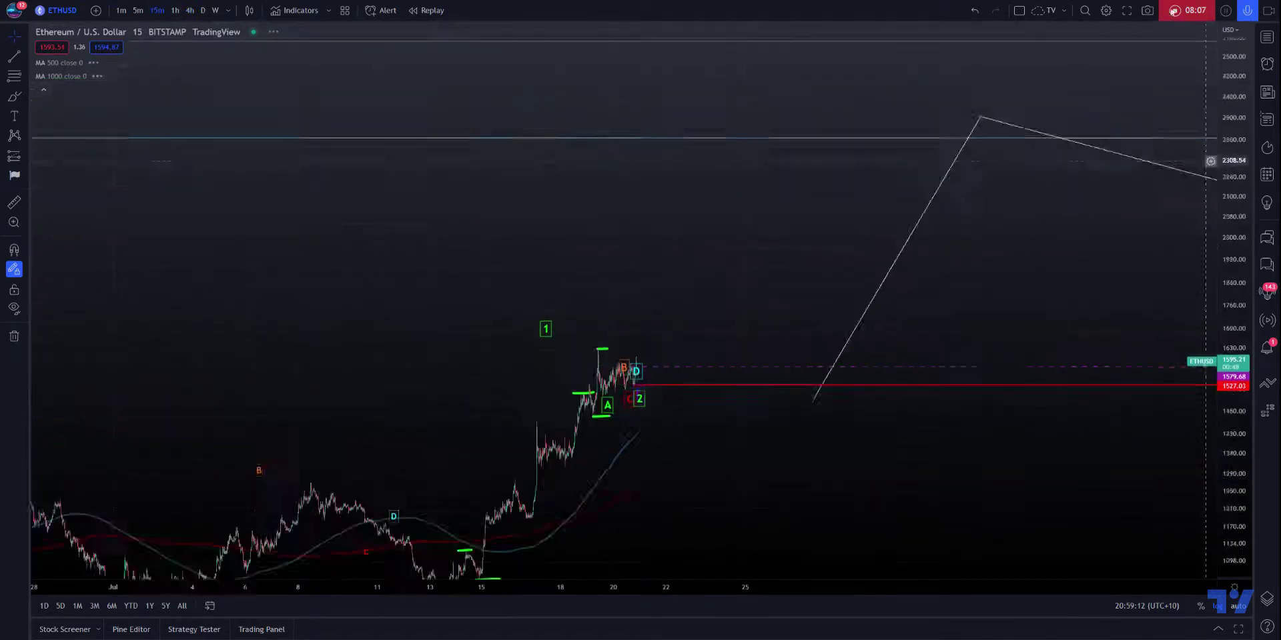
pyautogui.click(137, 10)
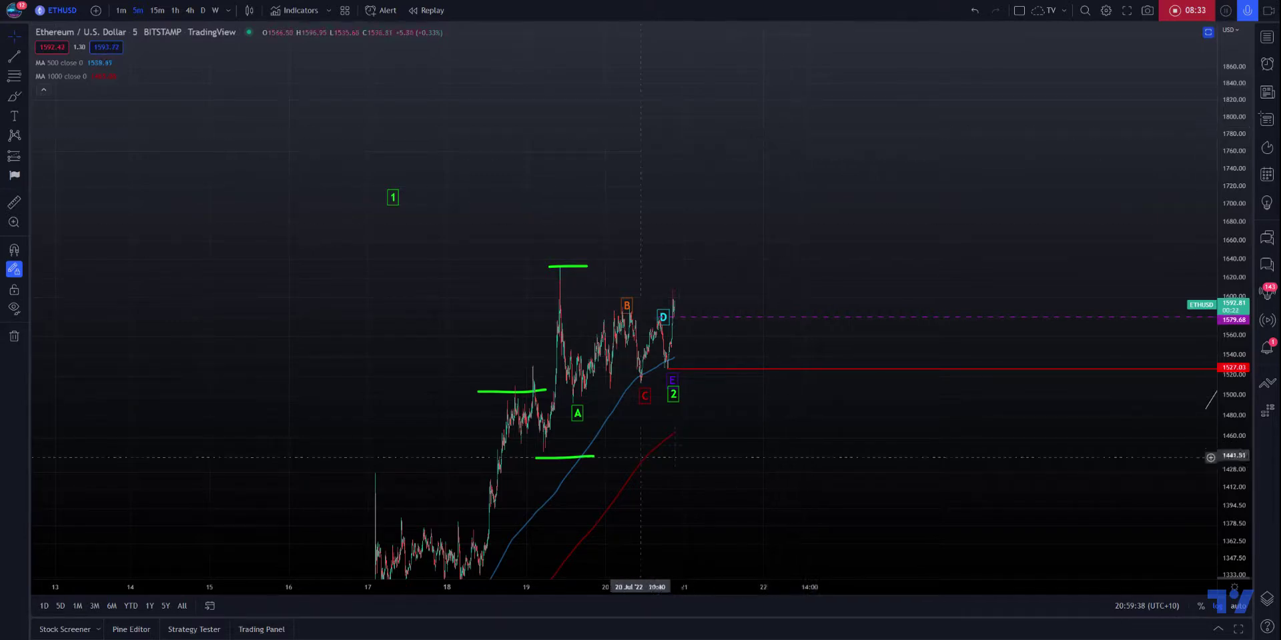
pyautogui.moveTo(739, 459); pyautogui.dragTo(658, 508)
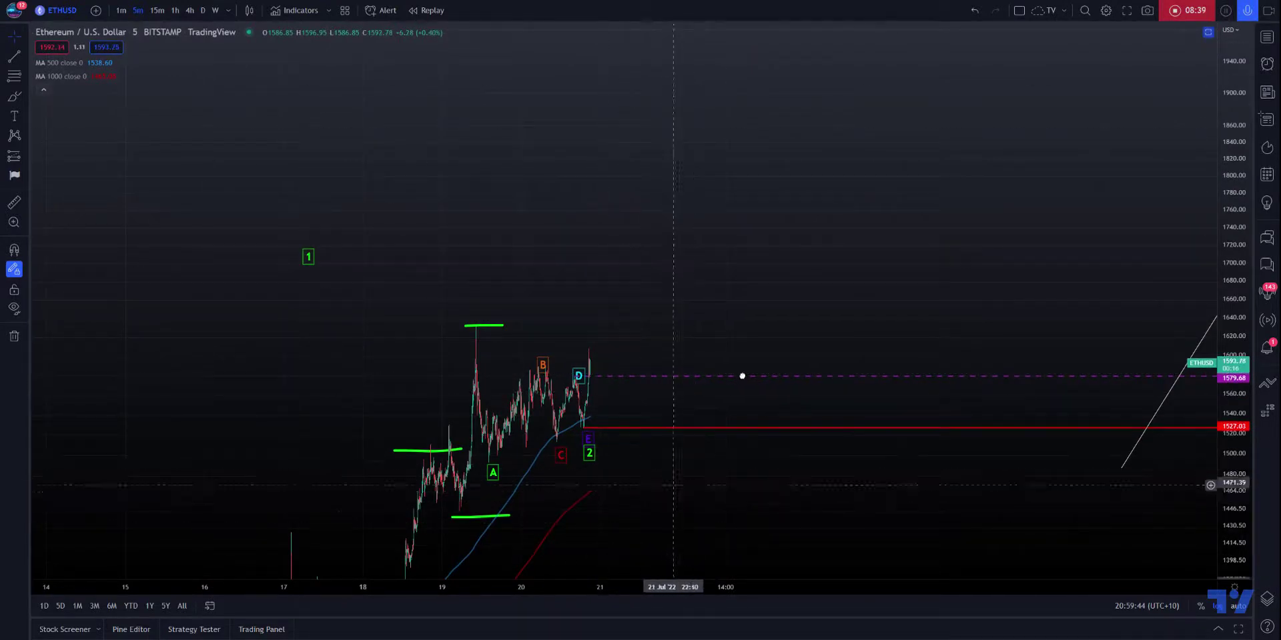
pyautogui.moveTo(690, 471); pyautogui.dragTo(905, 155)
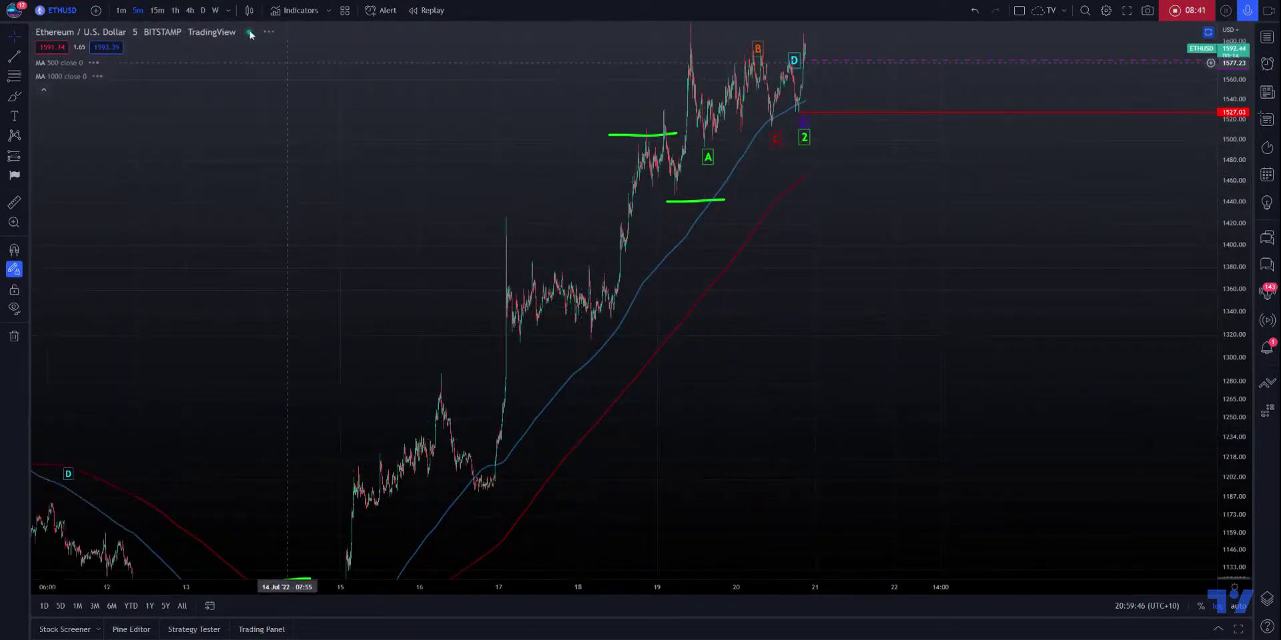
# Step: Switch to the daily interval and examine the projected swing path against the Fibonacci levels and moving averages
pyautogui.click(202, 10)
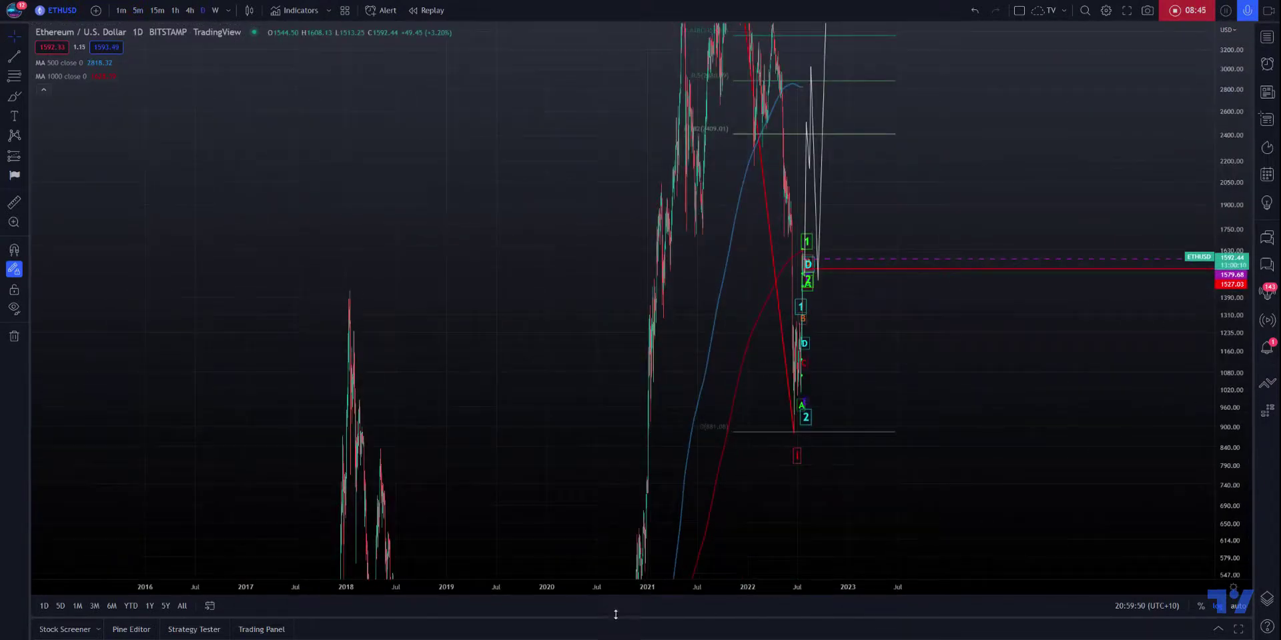
pyautogui.click(694, 554)
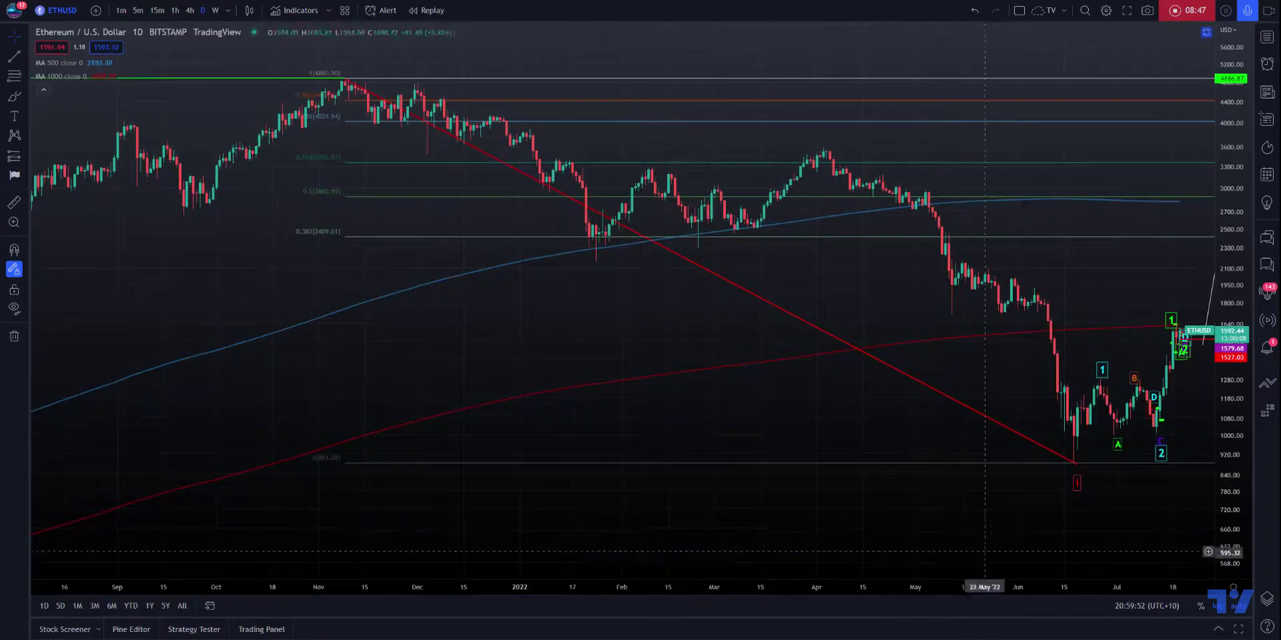
pyautogui.moveTo(985, 551)
pyautogui.mouseDown()
pyautogui.moveTo(903, 546)
pyautogui.moveTo(633, 301)
pyautogui.mouseUp()
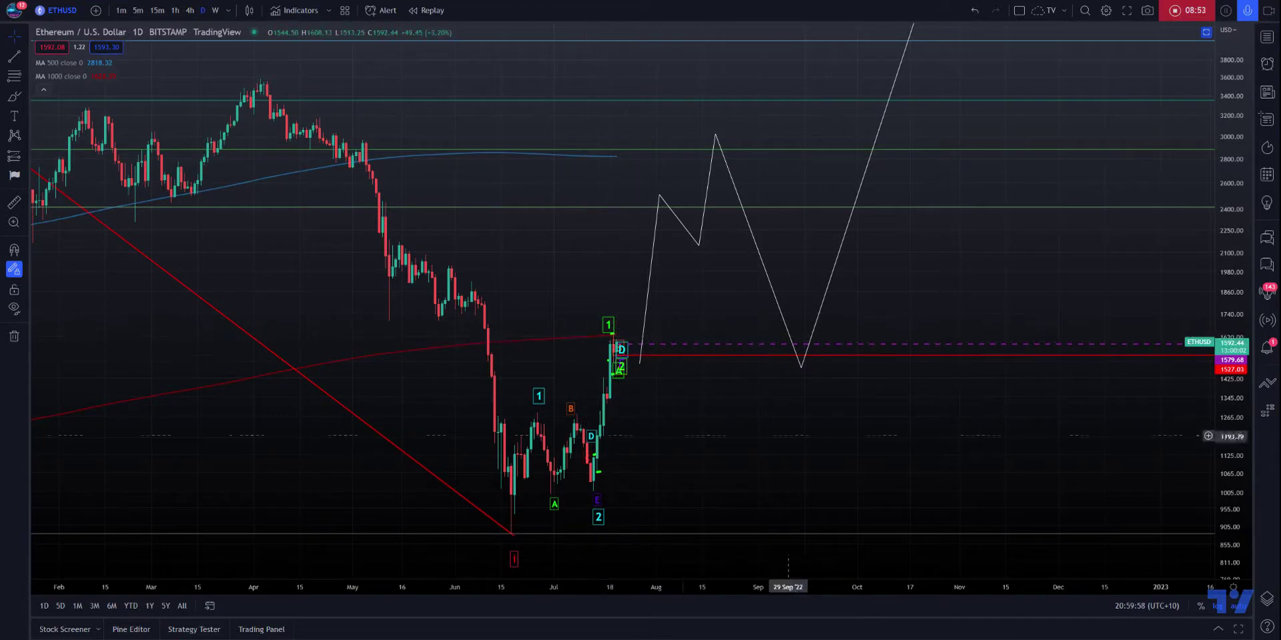
pyautogui.hscroll(-3, 734, 387)
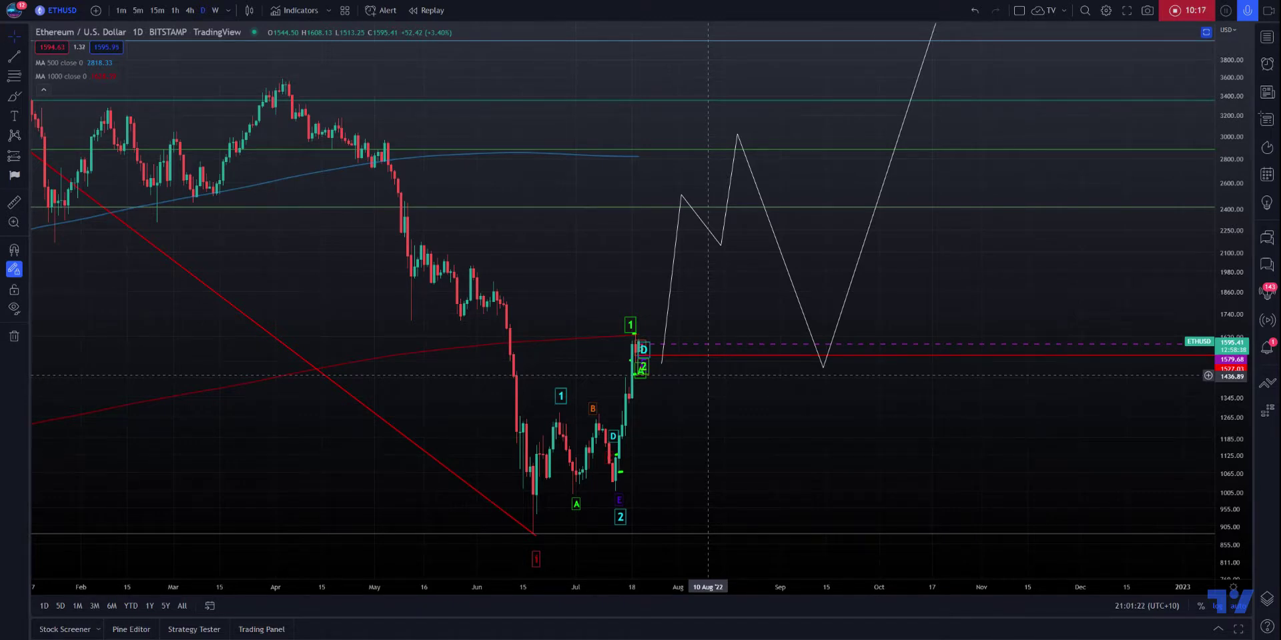
pyautogui.moveTo(320, 315); pyautogui.dragTo(598, 313)
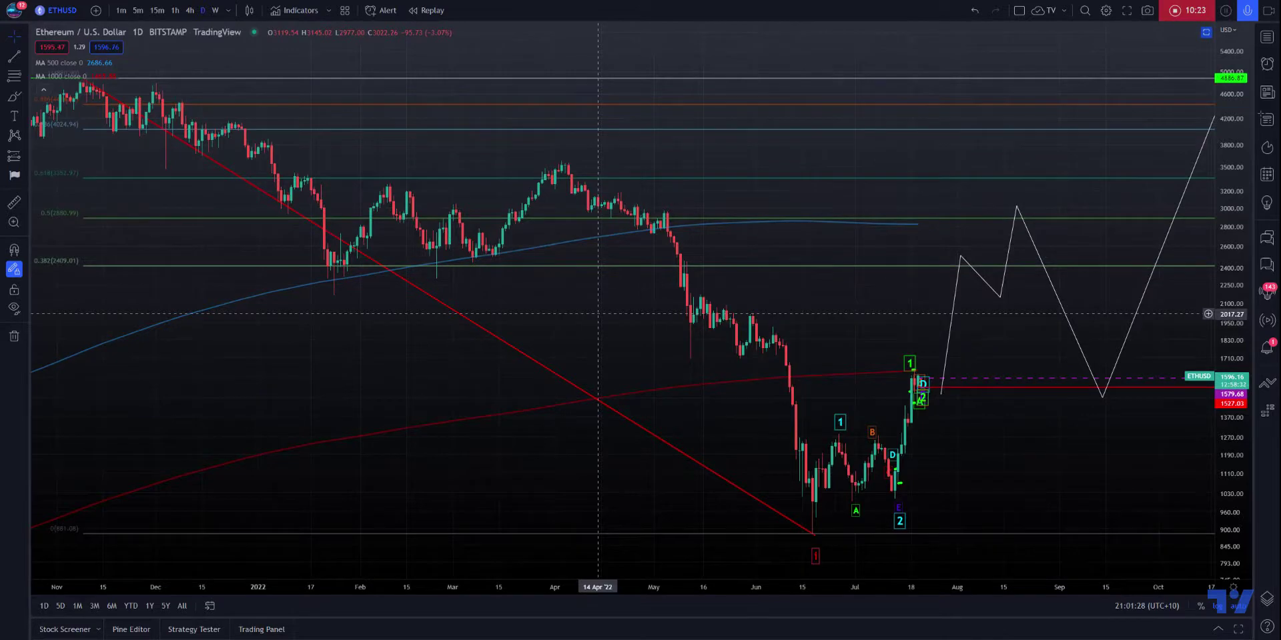
pyautogui.moveTo(597, 314); pyautogui.dragTo(197, 301)
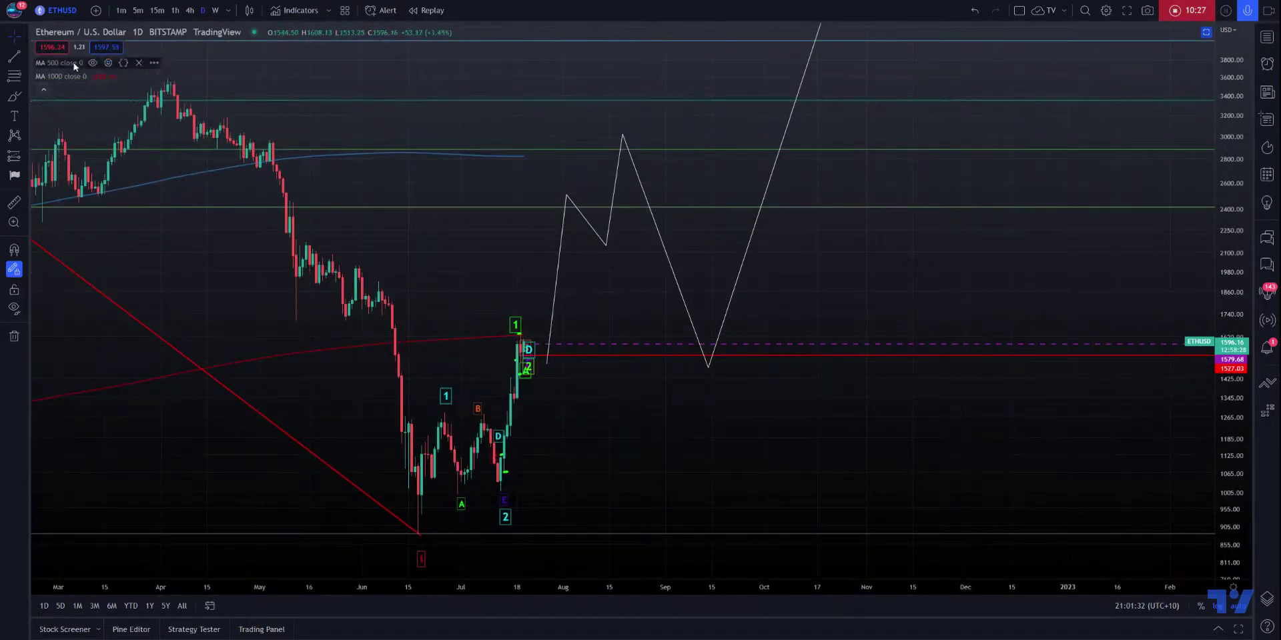
# Step: On the 15-minute interval, draw a trend line from the 13 July low at 1007.09 to 1631.25 and move its start to the 20 July low
pyautogui.click(153, 9)
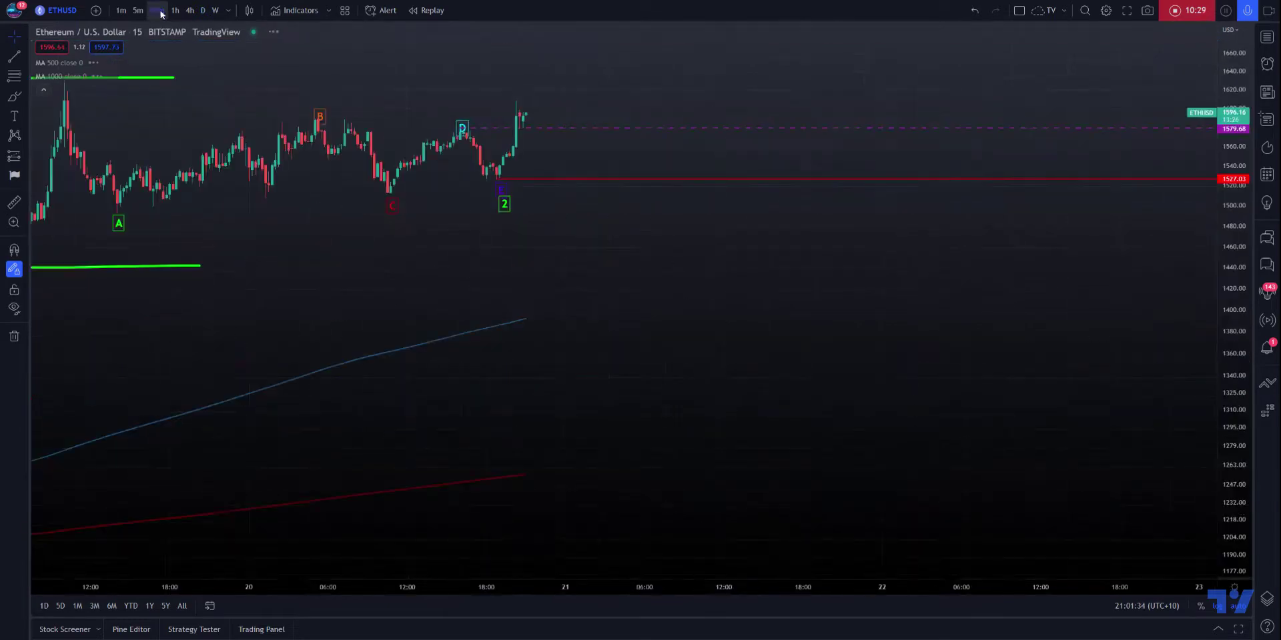
pyautogui.moveTo(398, 585); pyautogui.dragTo(280, 585)
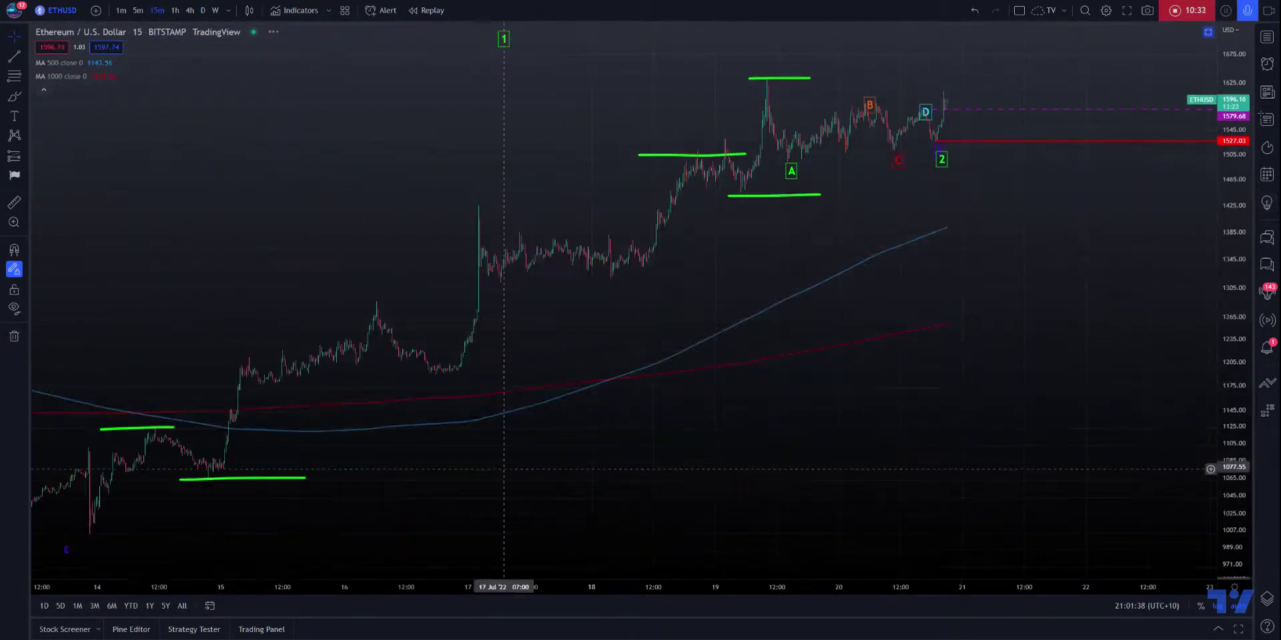
pyautogui.moveTo(1090, 487); pyautogui.dragTo(750, 486)
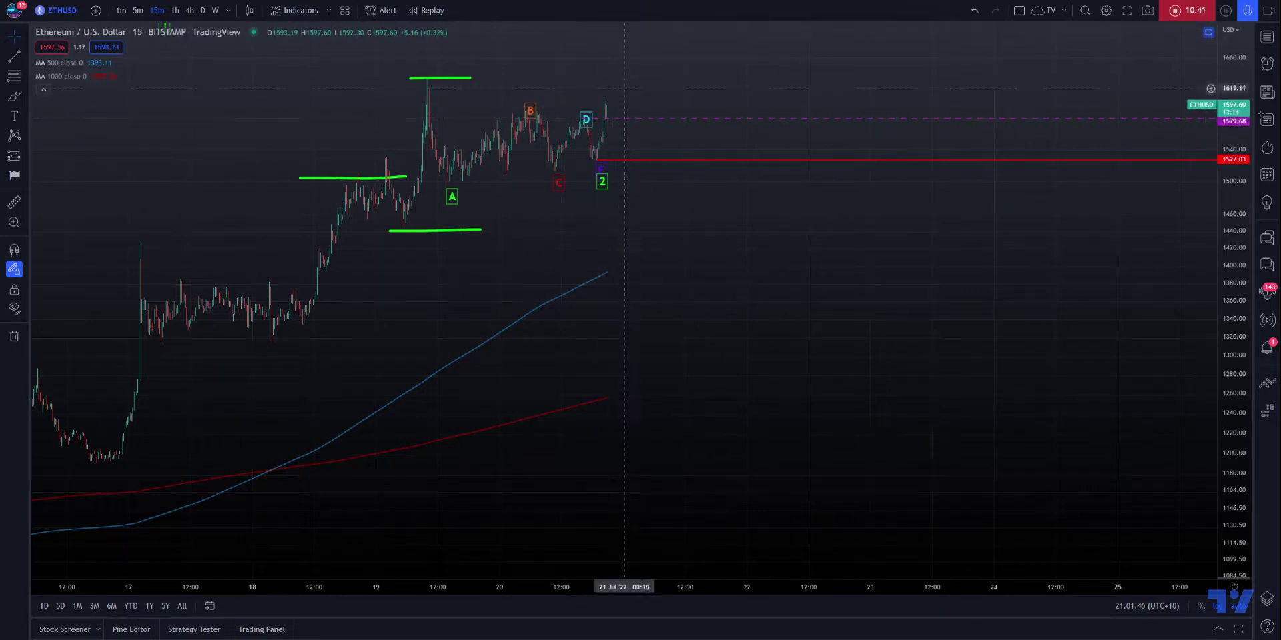
pyautogui.scroll(-5, 597, 587)
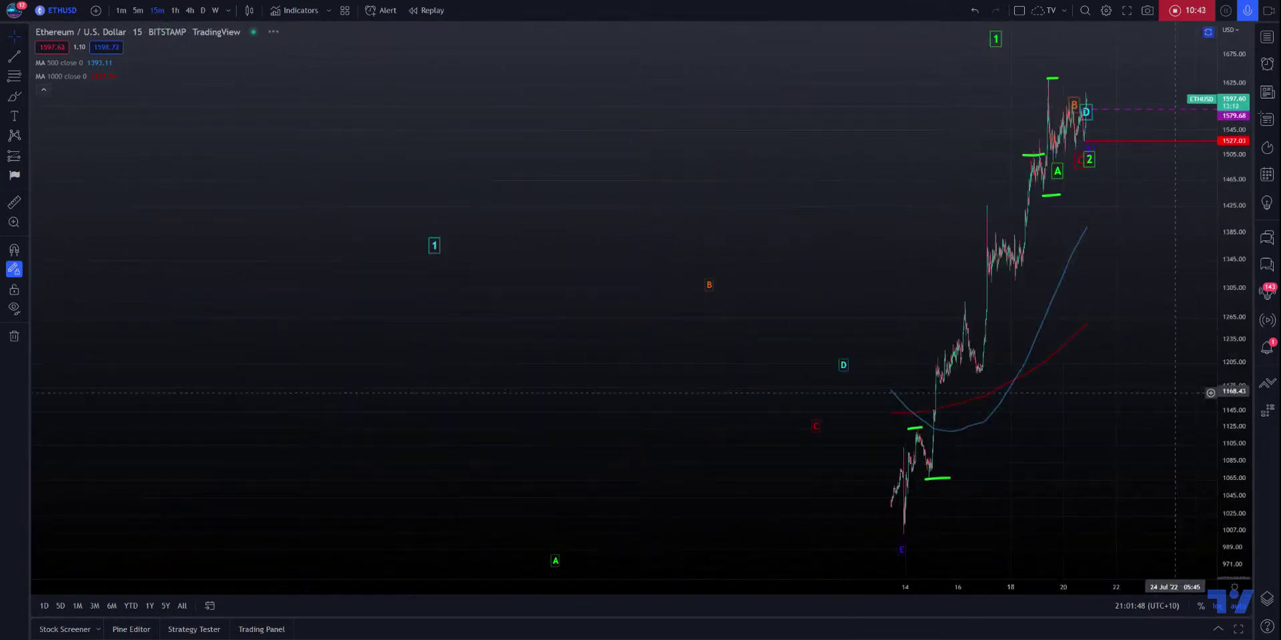
pyautogui.moveTo(1041, 300); pyautogui.dragTo(521, 301)
pyautogui.moveTo(1232, 115); pyautogui.dragTo(1233, 200)
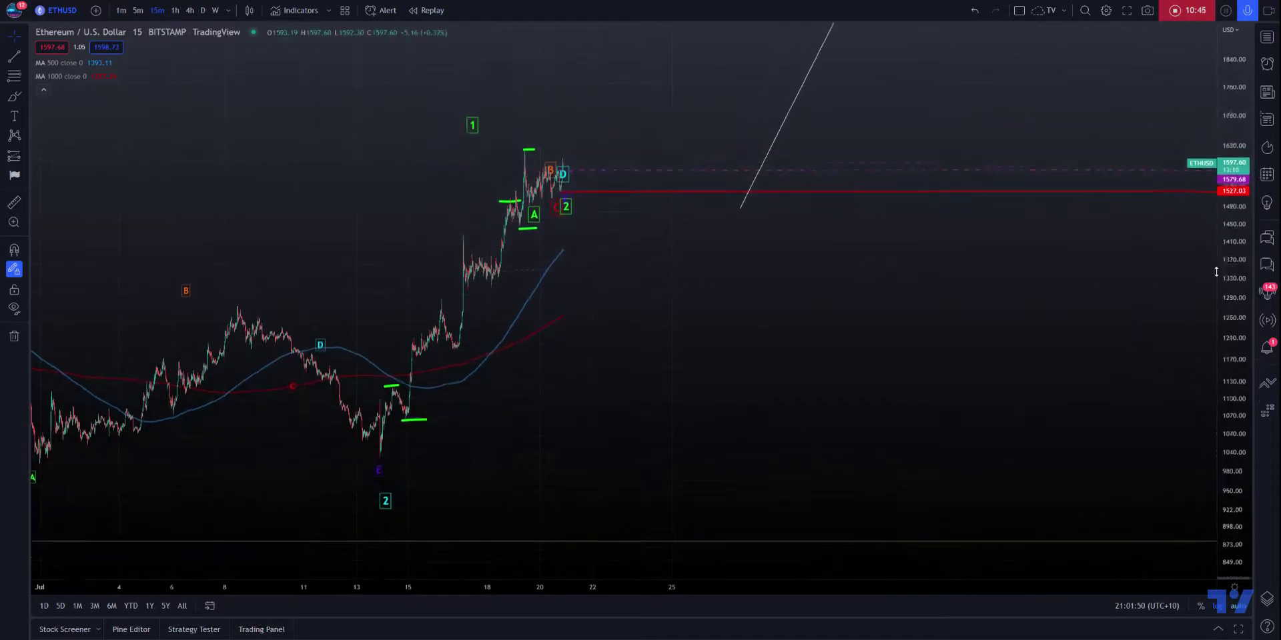
pyautogui.moveTo(966, 287); pyautogui.dragTo(826, 355)
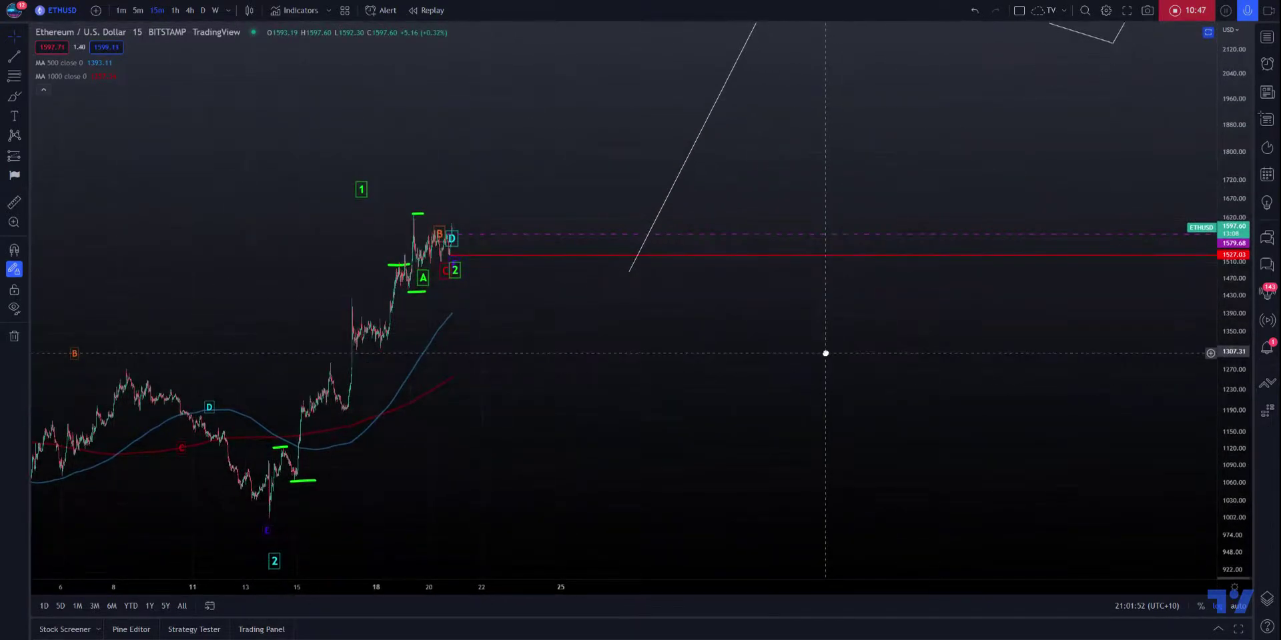
pyautogui.click(14, 56)
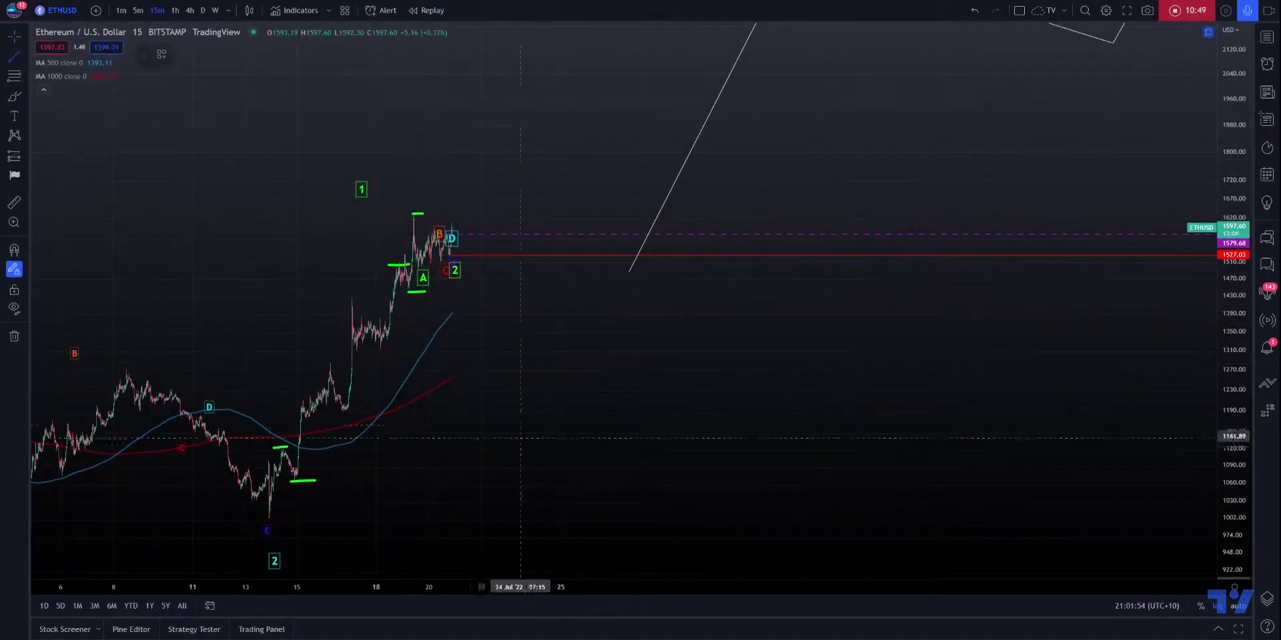
pyautogui.click(269, 517)
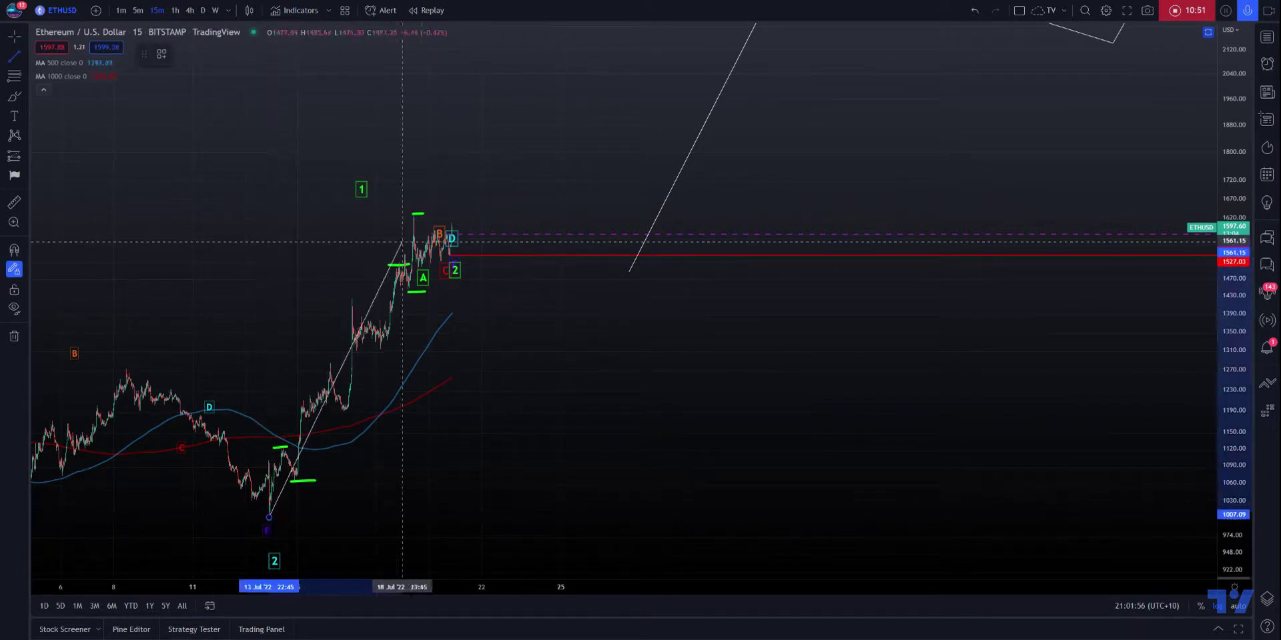
pyautogui.click(414, 216)
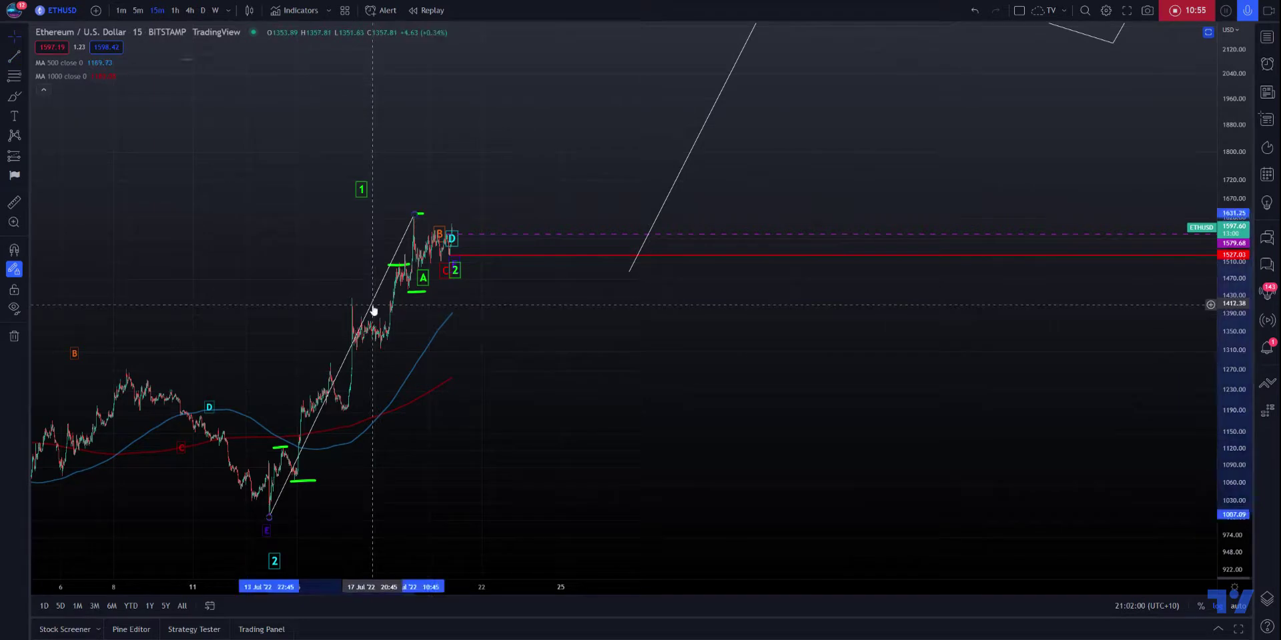
pyautogui.moveTo(374, 308)
pyautogui.mouseDown()
pyautogui.moveTo(509, 157)
pyautogui.moveTo(551, 79)
pyautogui.moveTo(552, 34)
pyautogui.mouseUp()
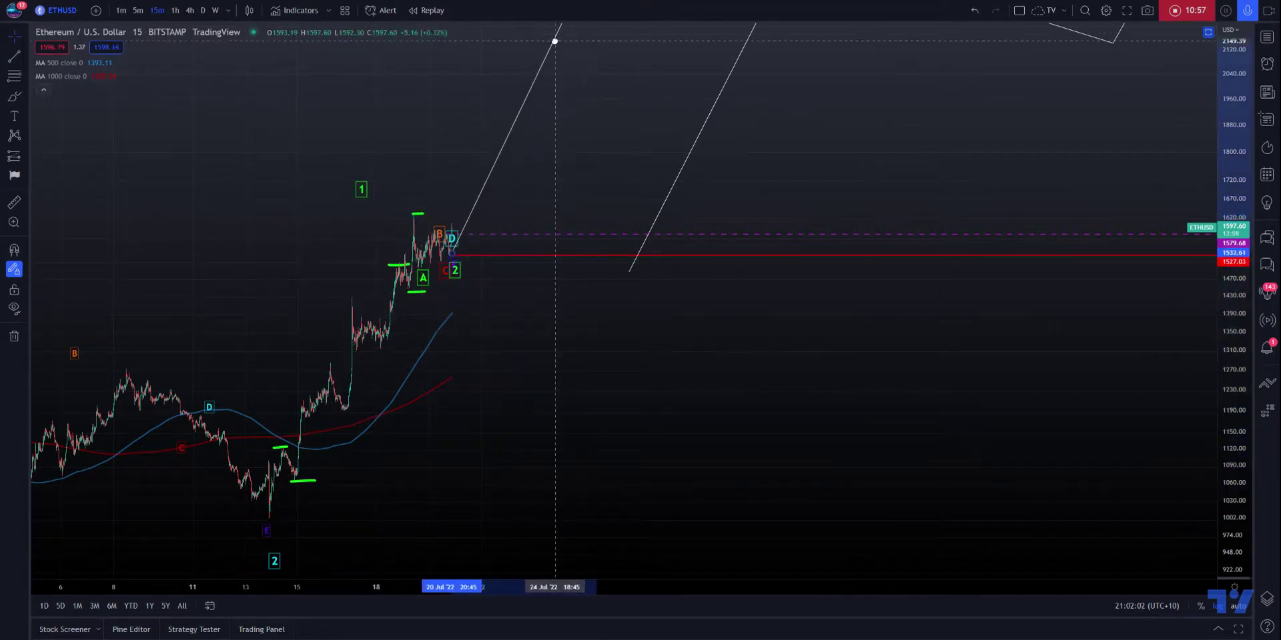
# Step: Compare the moved trend line's upper end with the 0.382 and 0.5 Fibonacci levels and the projected swing path
pyautogui.moveTo(870, 313); pyautogui.dragTo(758, 552)
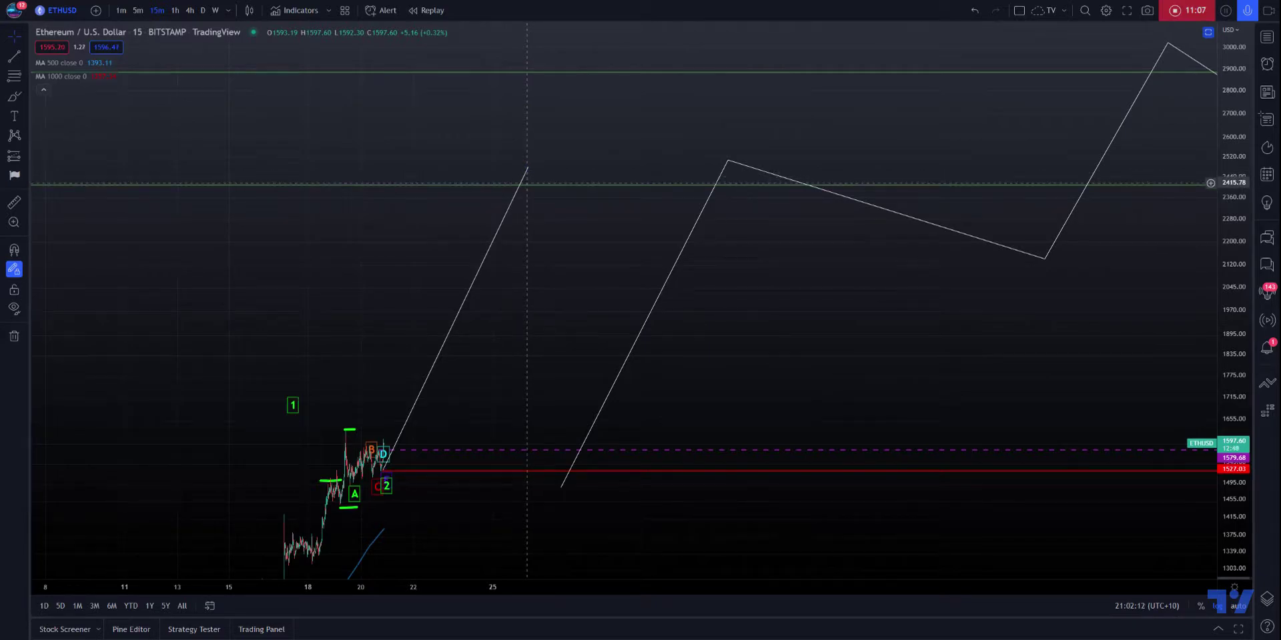
pyautogui.moveTo(737, 401); pyautogui.dragTo(997, 182)
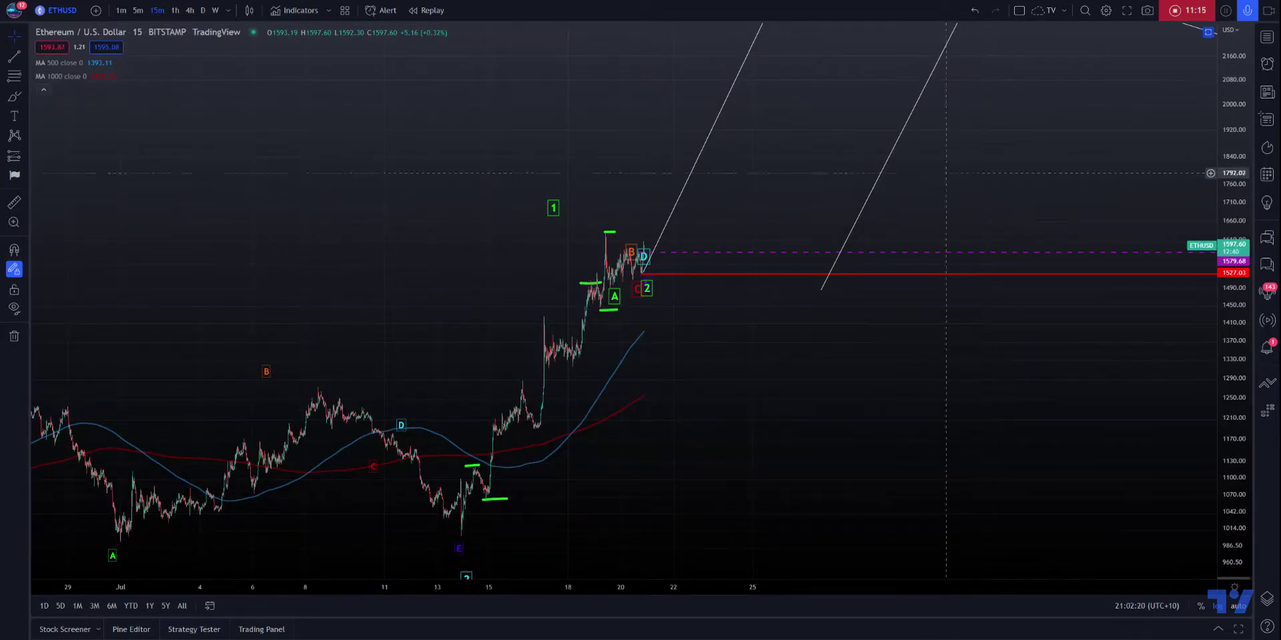
pyautogui.moveTo(804, 200); pyautogui.dragTo(606, 488)
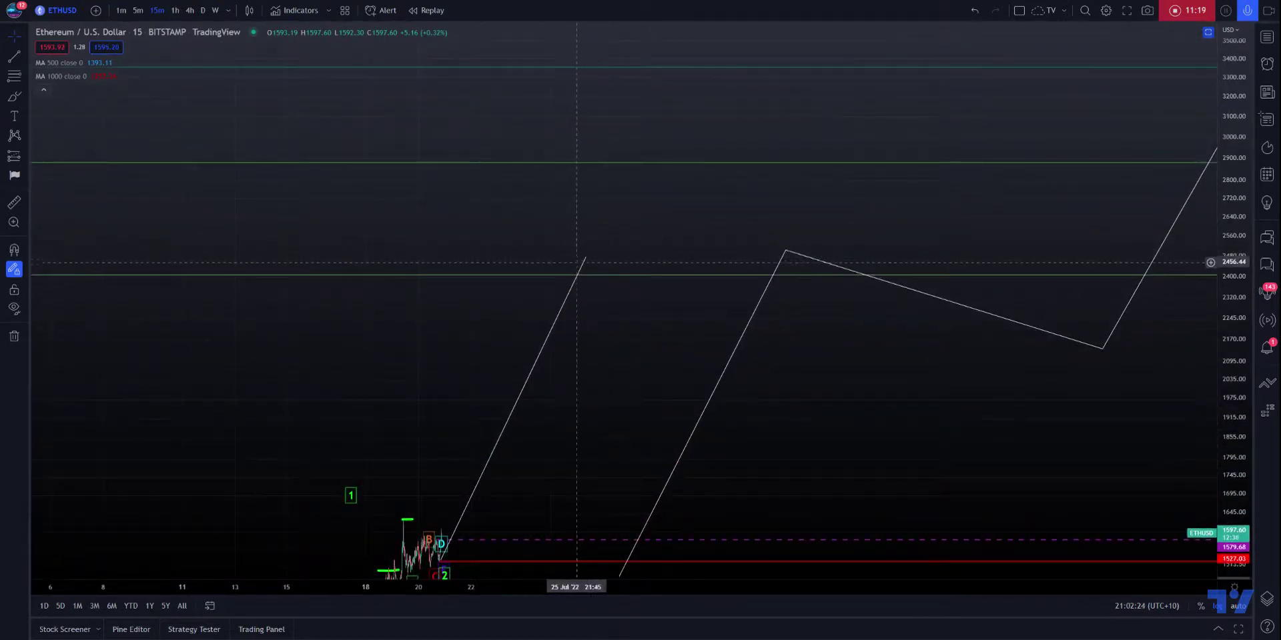
pyautogui.moveTo(565, 270); pyautogui.dragTo(512, 382)
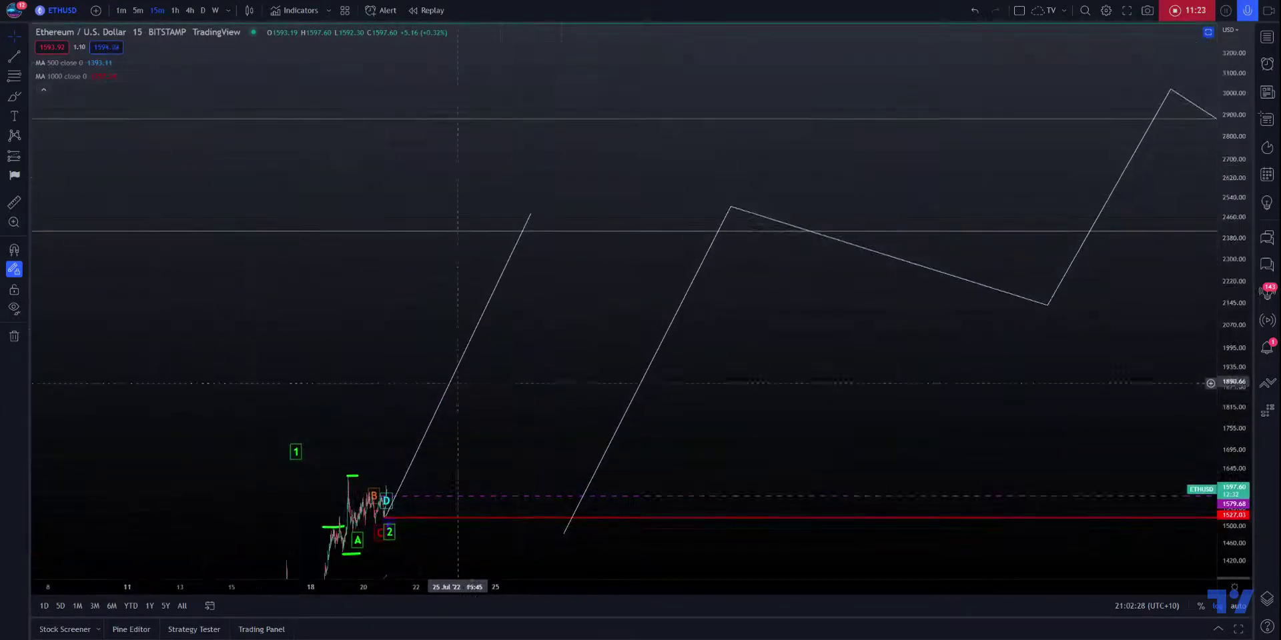
pyautogui.moveTo(557, 221); pyautogui.dragTo(529, 329)
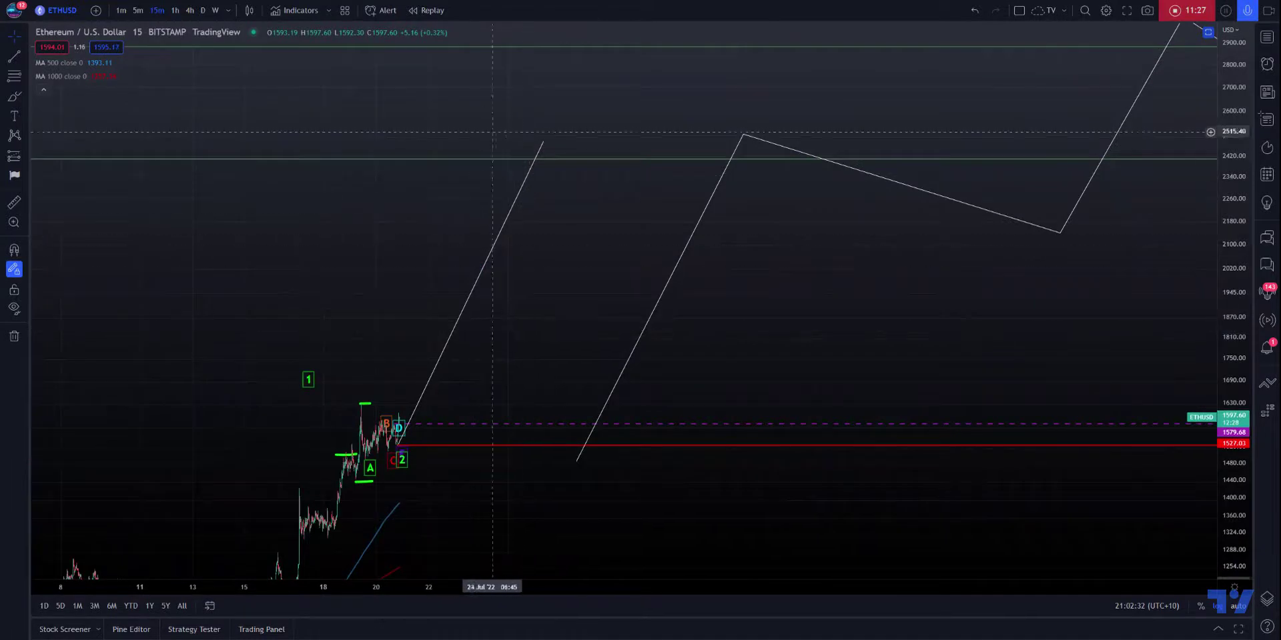
pyautogui.moveTo(644, 124); pyautogui.dragTo(603, 352)
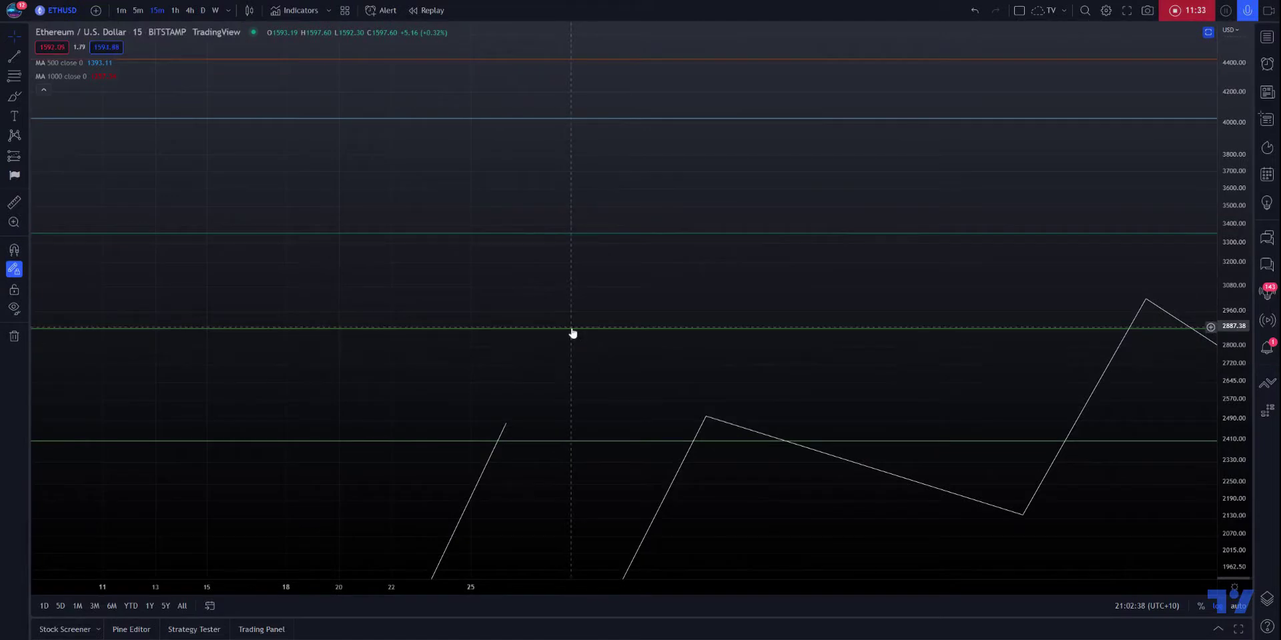
pyautogui.moveTo(572, 333); pyautogui.dragTo(552, 200)
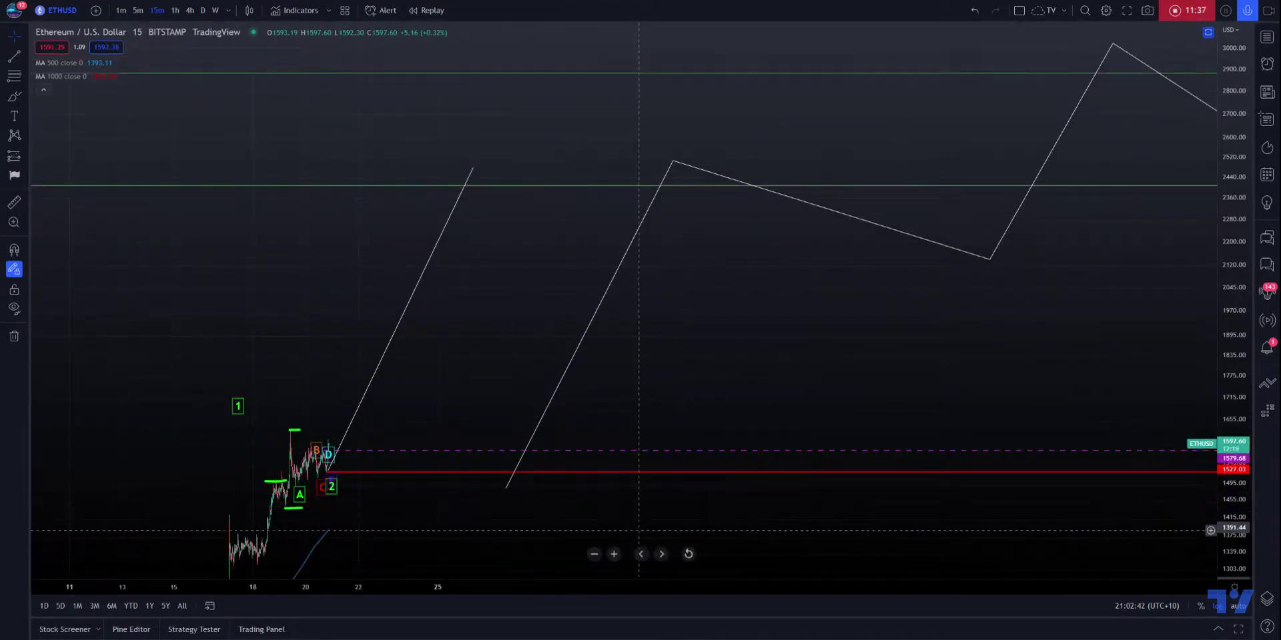
pyautogui.moveTo(639, 530); pyautogui.dragTo(535, 573)
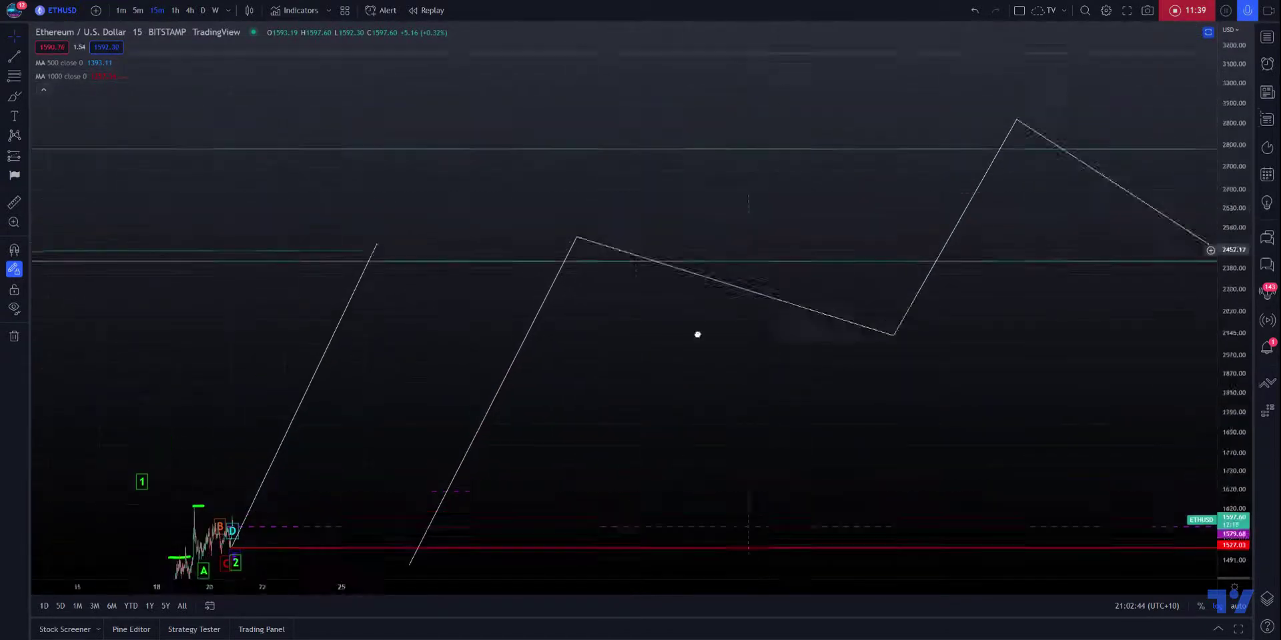
pyautogui.moveTo(697, 335); pyautogui.dragTo(583, 532)
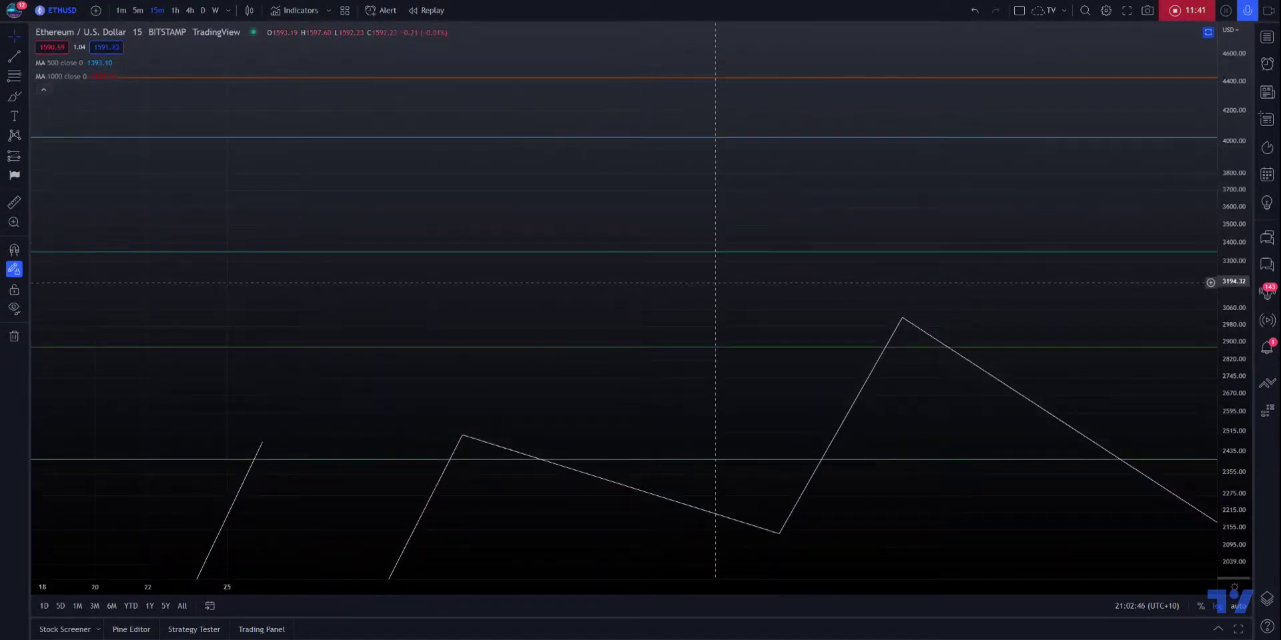
pyautogui.moveTo(640, 338); pyautogui.dragTo(956, 30)
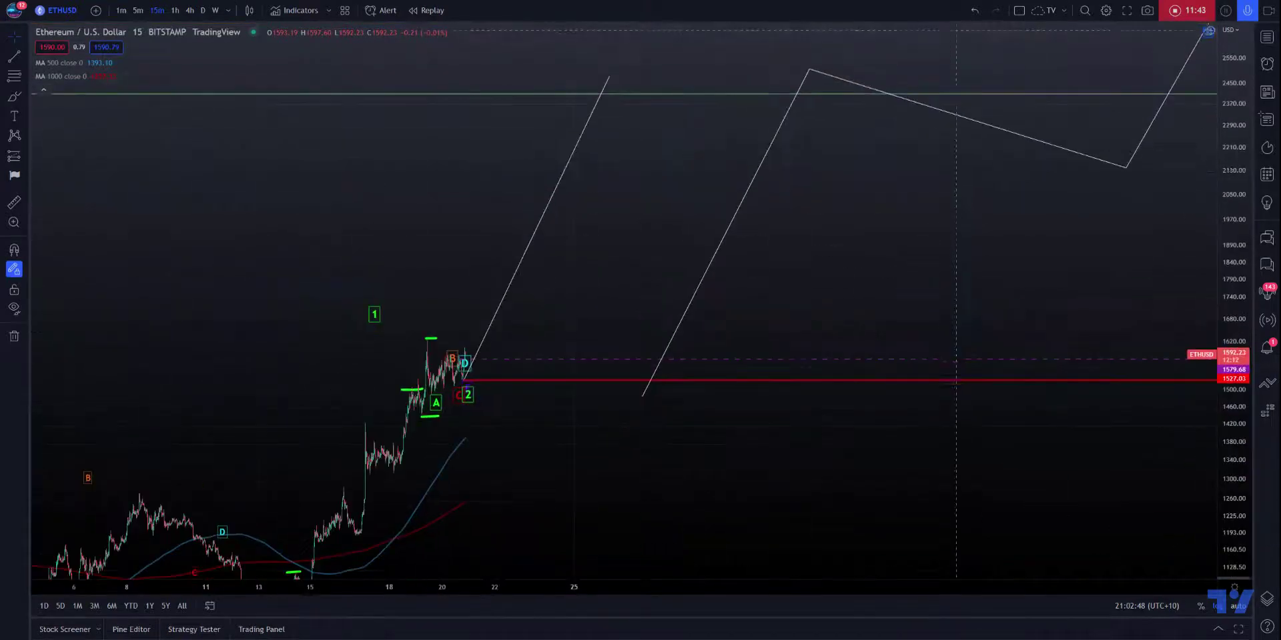
pyautogui.moveTo(663, 227); pyautogui.dragTo(786, 136)
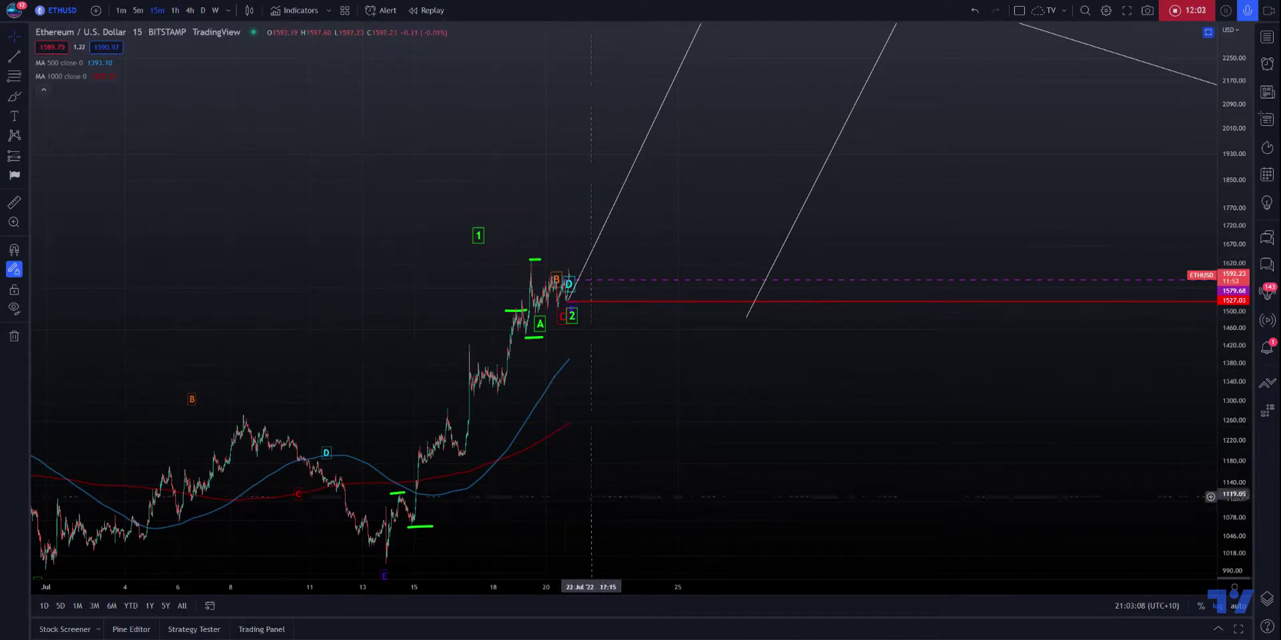
# Step: Brush a green wave path from the June 2022 low through the blue 1 and 2 waves to above the July peak
pyautogui.moveTo(573, 502); pyautogui.dragTo(981, 312)
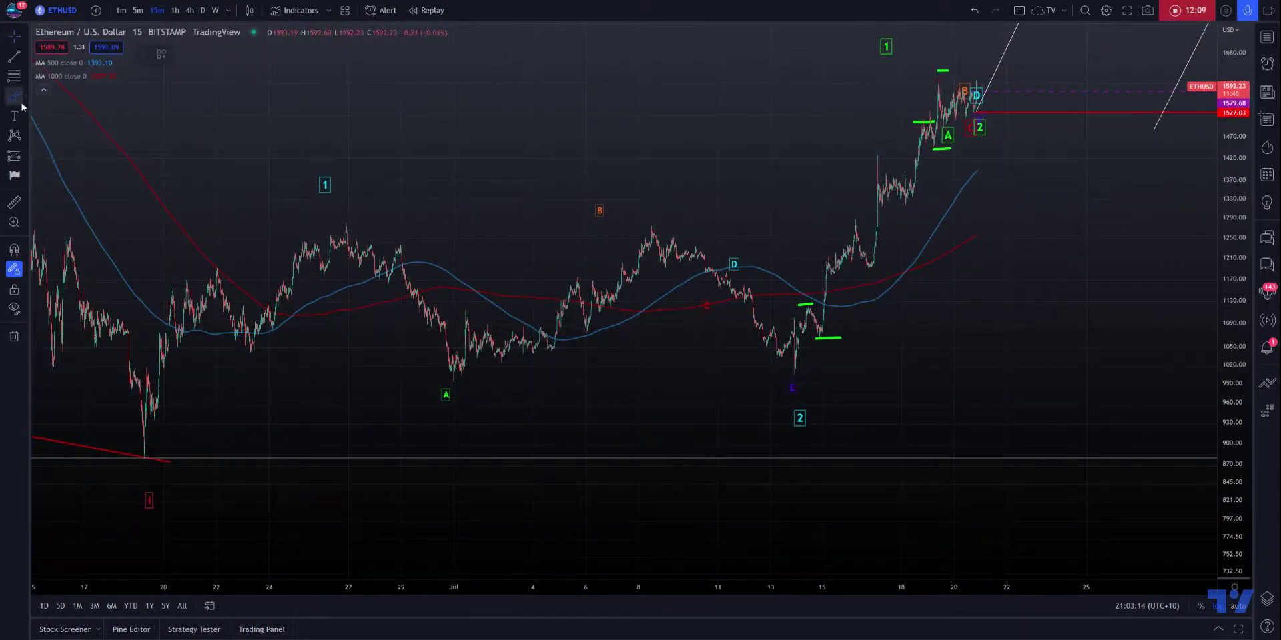
pyautogui.moveTo(155, 445)
pyautogui.mouseDown()
pyautogui.moveTo(366, 256)
pyautogui.moveTo(573, 312)
pyautogui.moveTo(741, 268)
pyautogui.moveTo(949, 110)
pyautogui.moveTo(968, 35)
pyautogui.mouseUp()
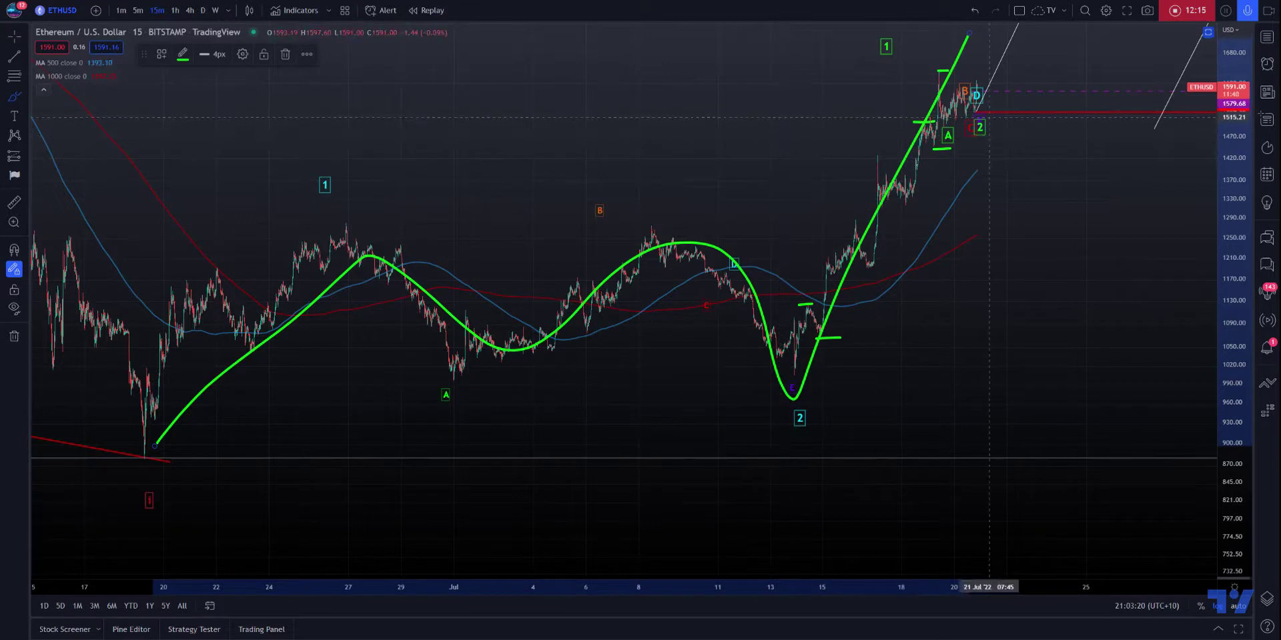
# Step: Switch to the daily interval, reset the chart view and hide all drawings
pyautogui.click(203, 10)
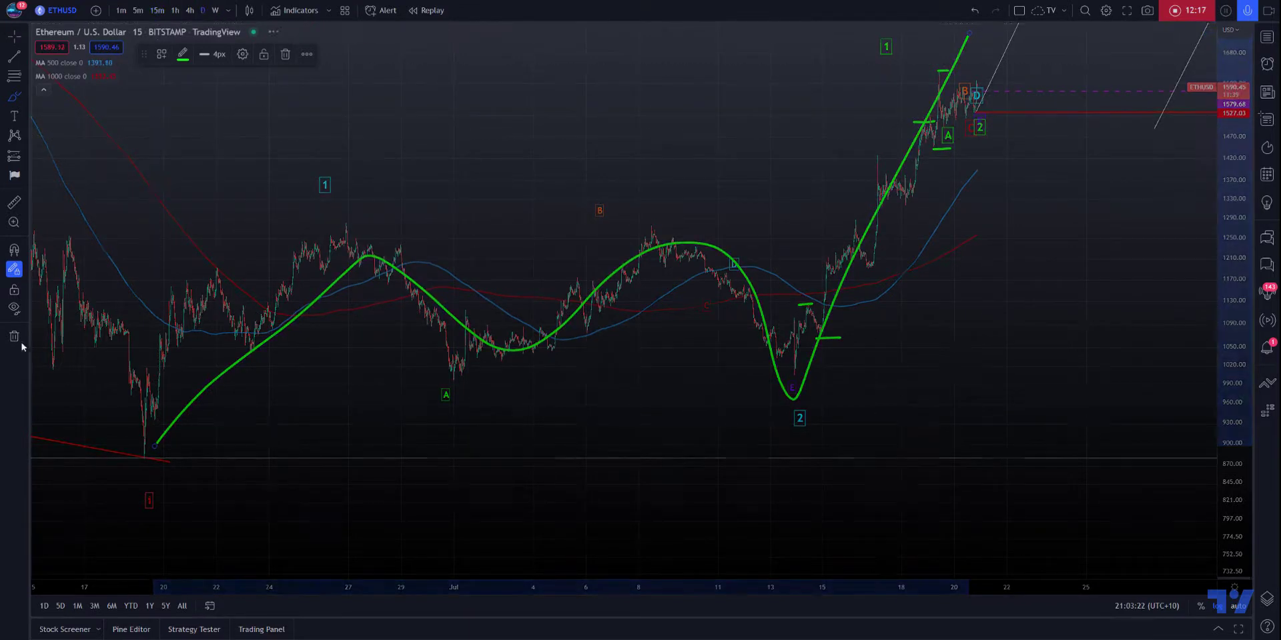
pyautogui.click(14, 309)
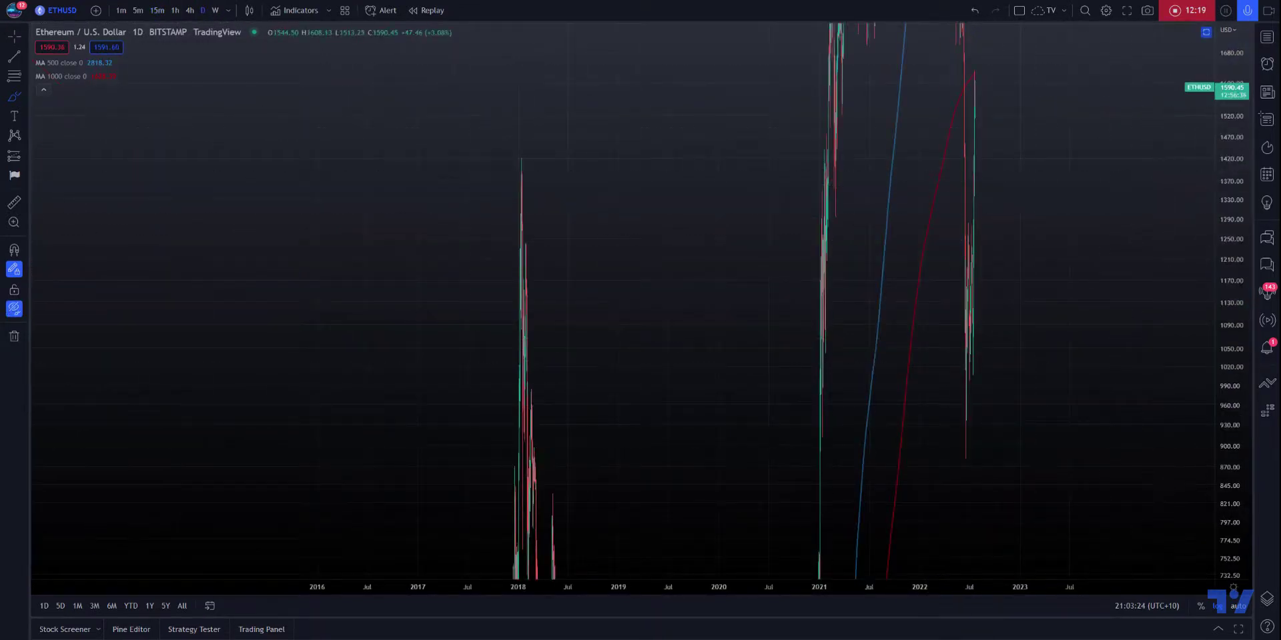
pyautogui.click(685, 555)
pyautogui.hotkey('ctrl', 'alt', 'h')
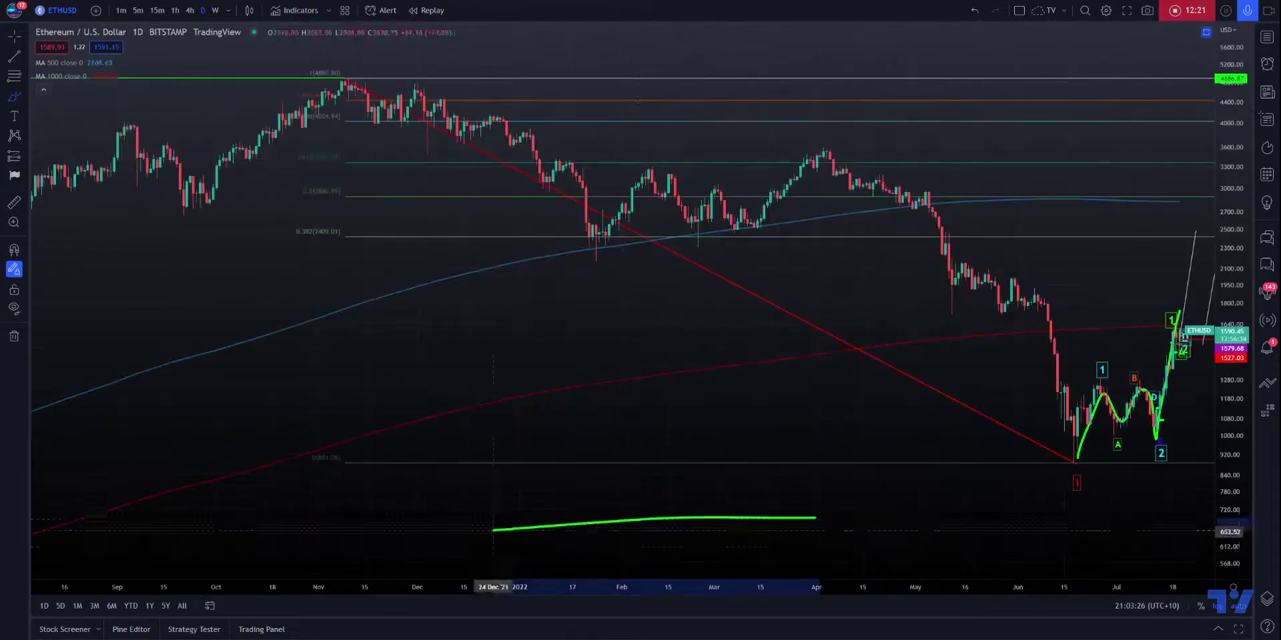
pyautogui.moveTo(764, 437); pyautogui.dragTo(177, 469)
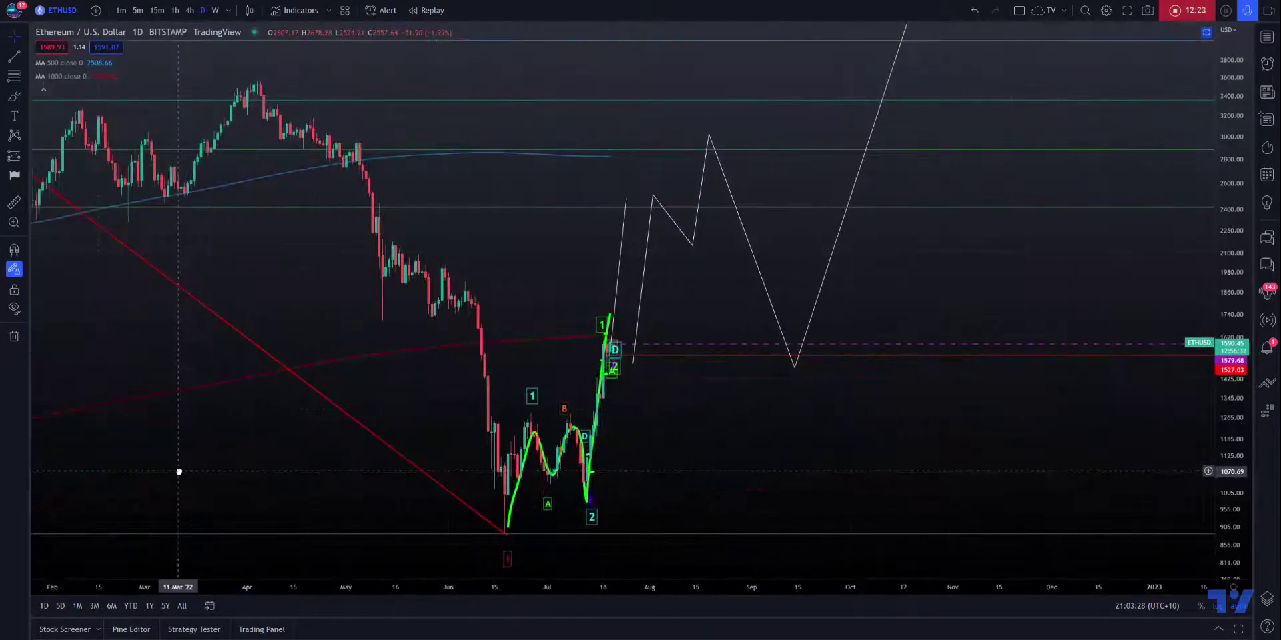
pyautogui.click(14, 309)
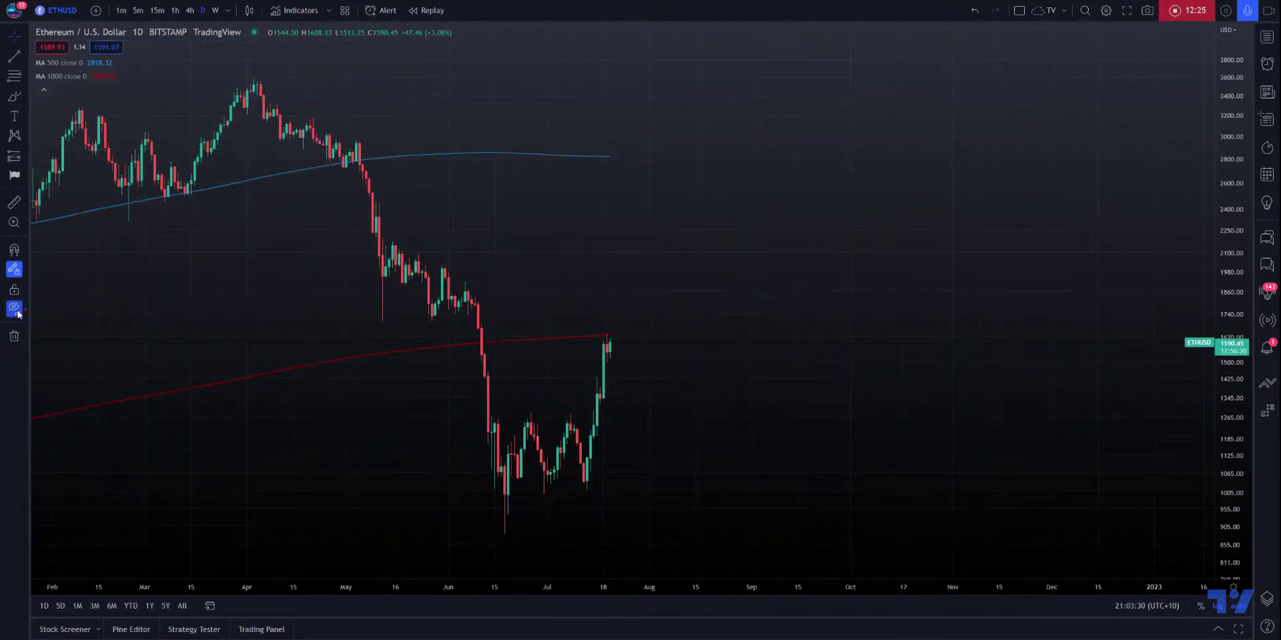